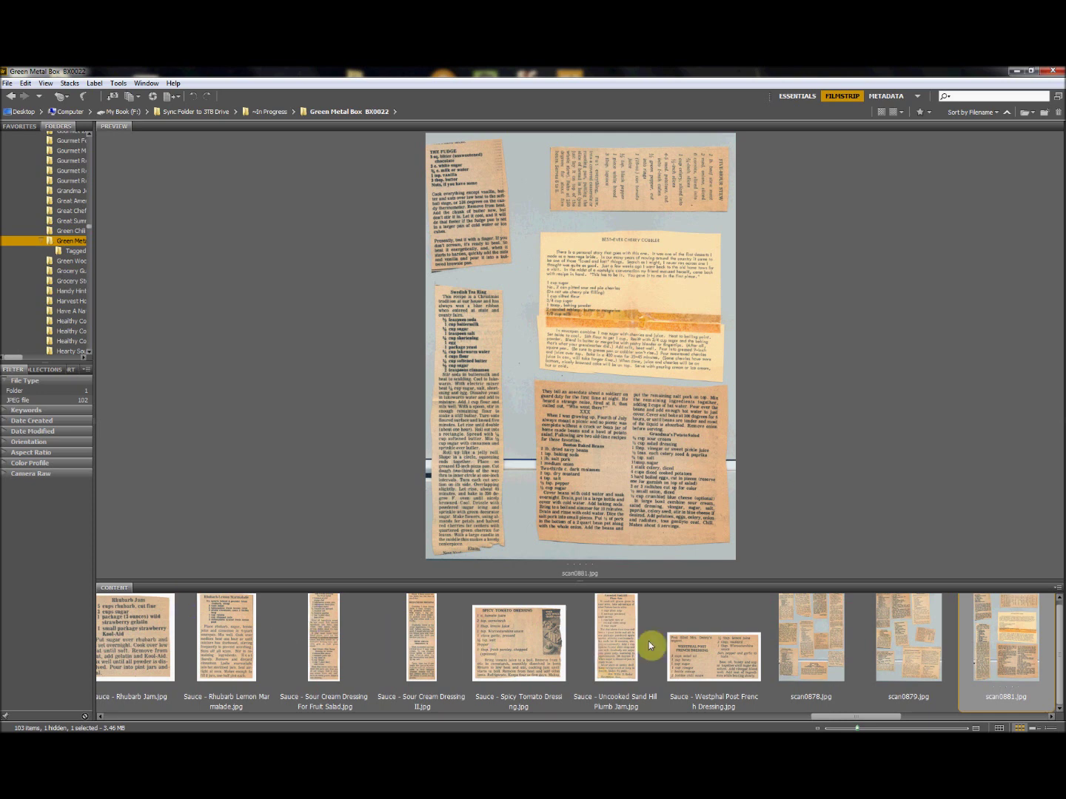
Inspect the file info of scan0881.jpg, checking its description keywords and audio data, and leave it without changes.
{"action": "left_click", "coordinate": [437, 111]}
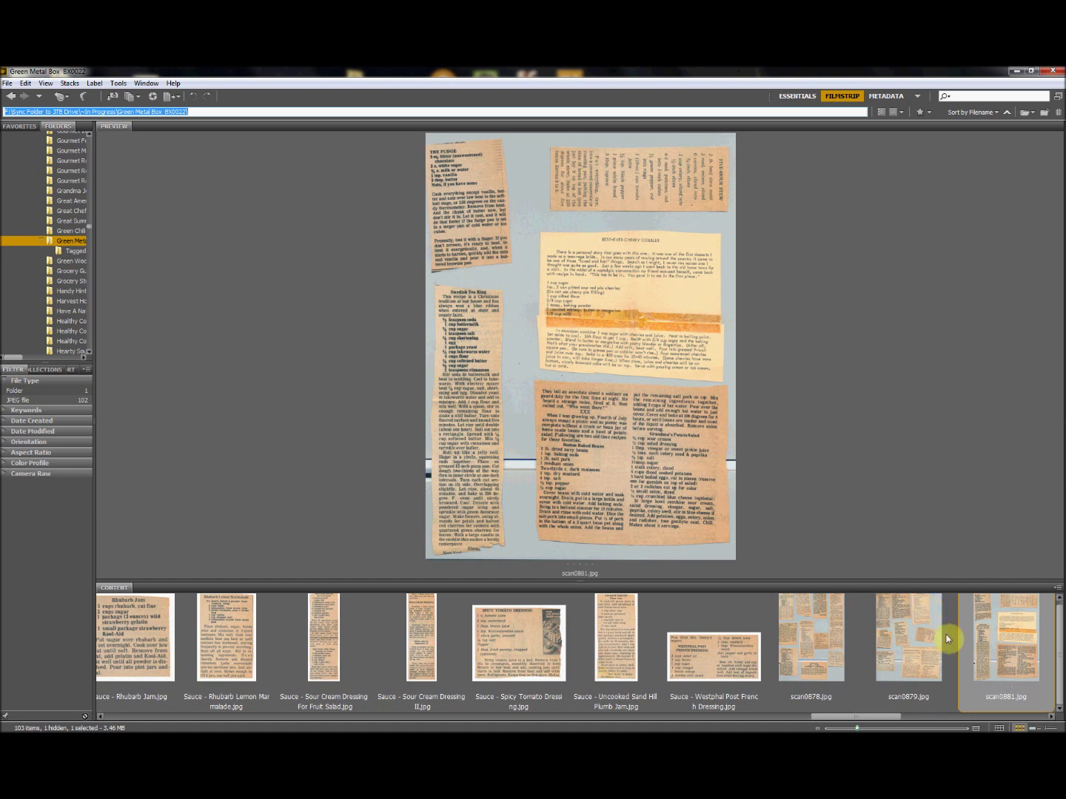
{"action": "right_click", "coordinate": [985, 650]}
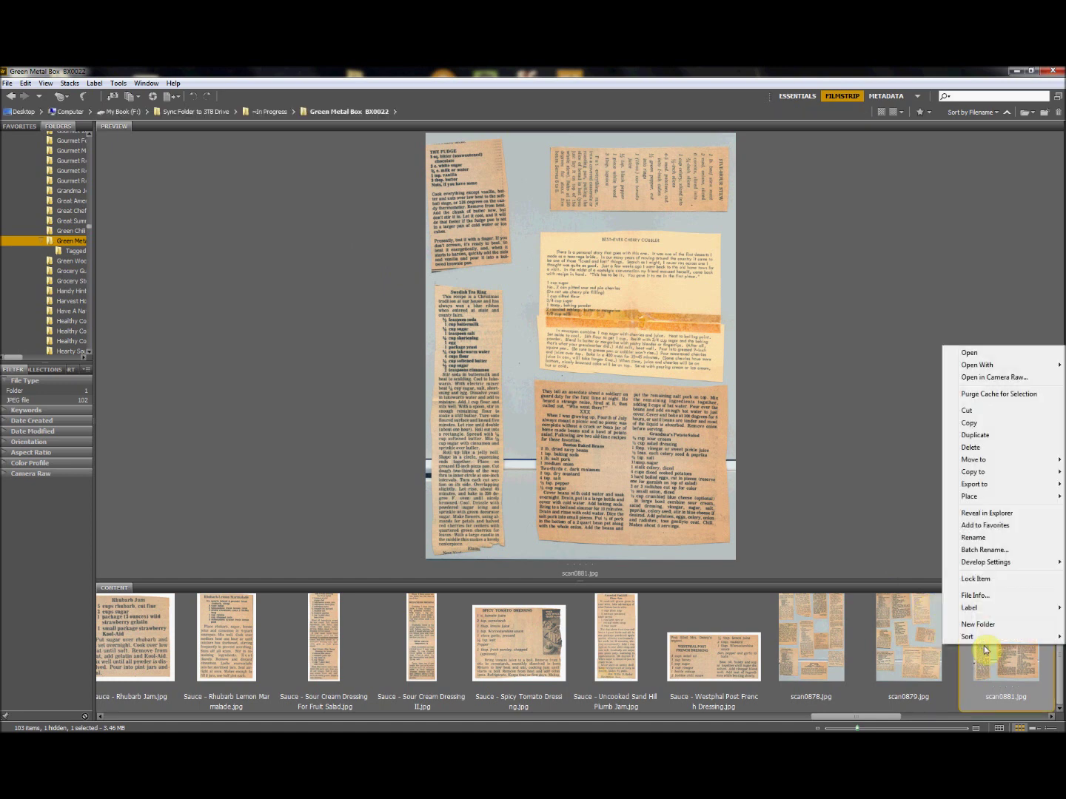
{"action": "left_click", "coordinate": [976, 595]}
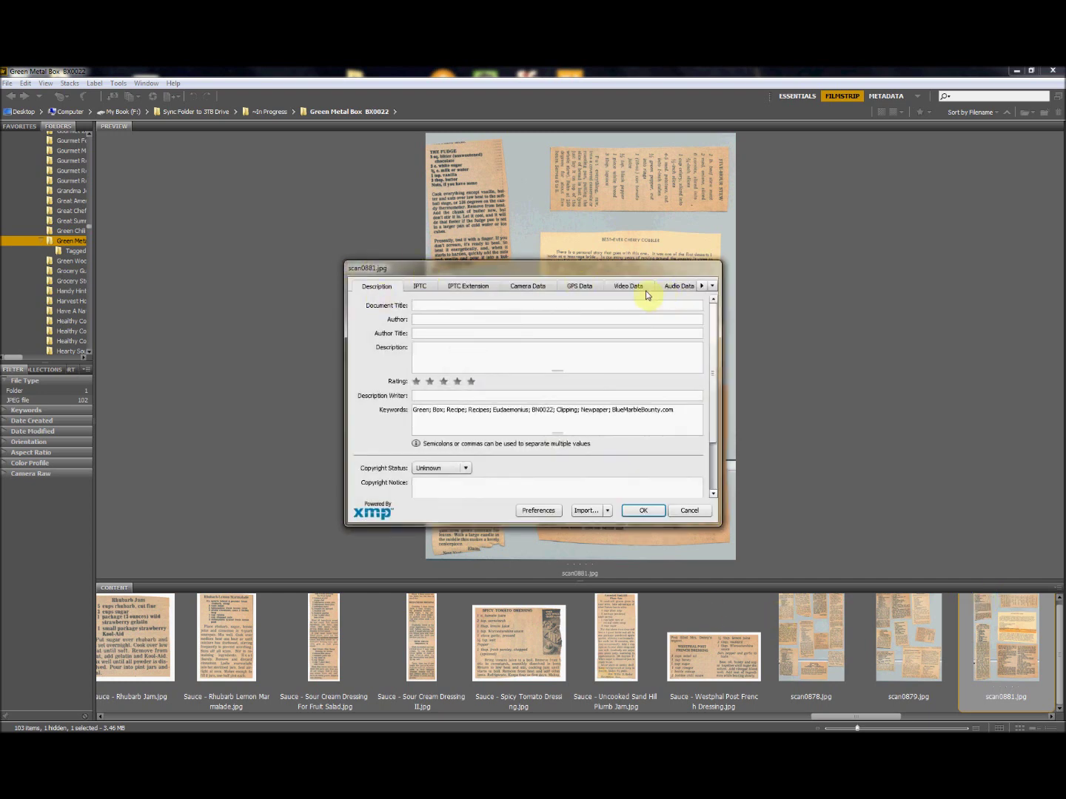
{"action": "left_click", "coordinate": [684, 289]}
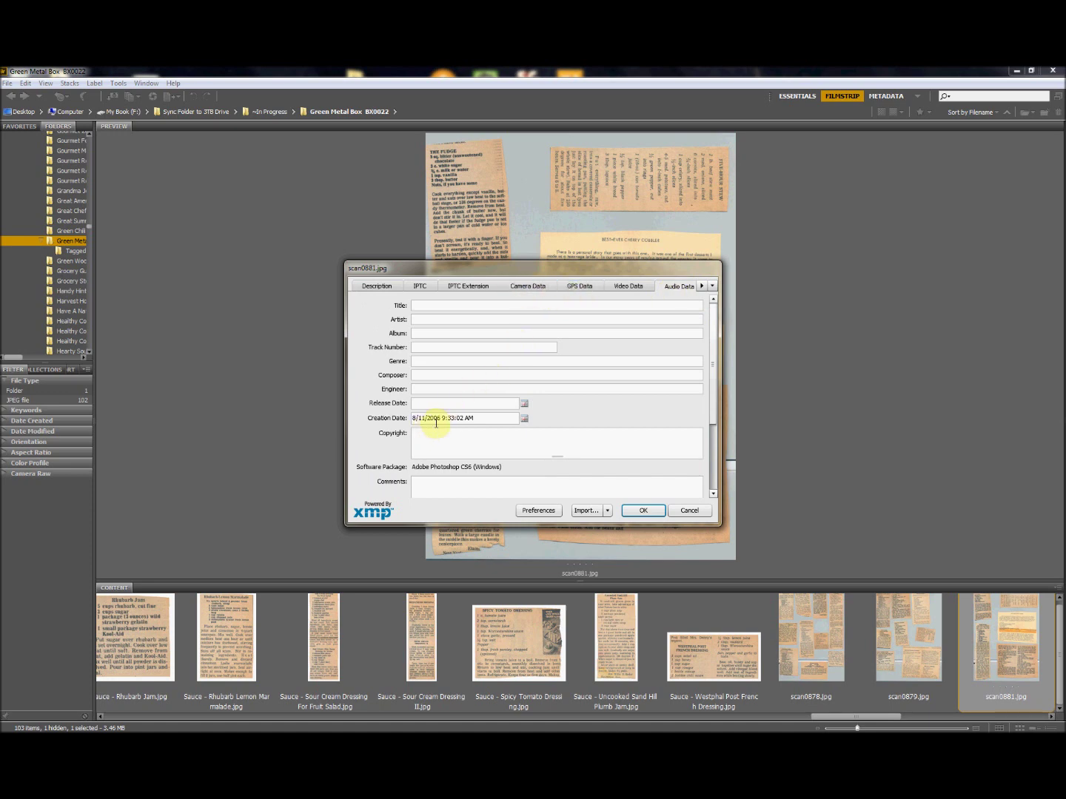
{"action": "left_click", "coordinate": [630, 516]}
{"action": "left_click", "coordinate": [630, 517]}
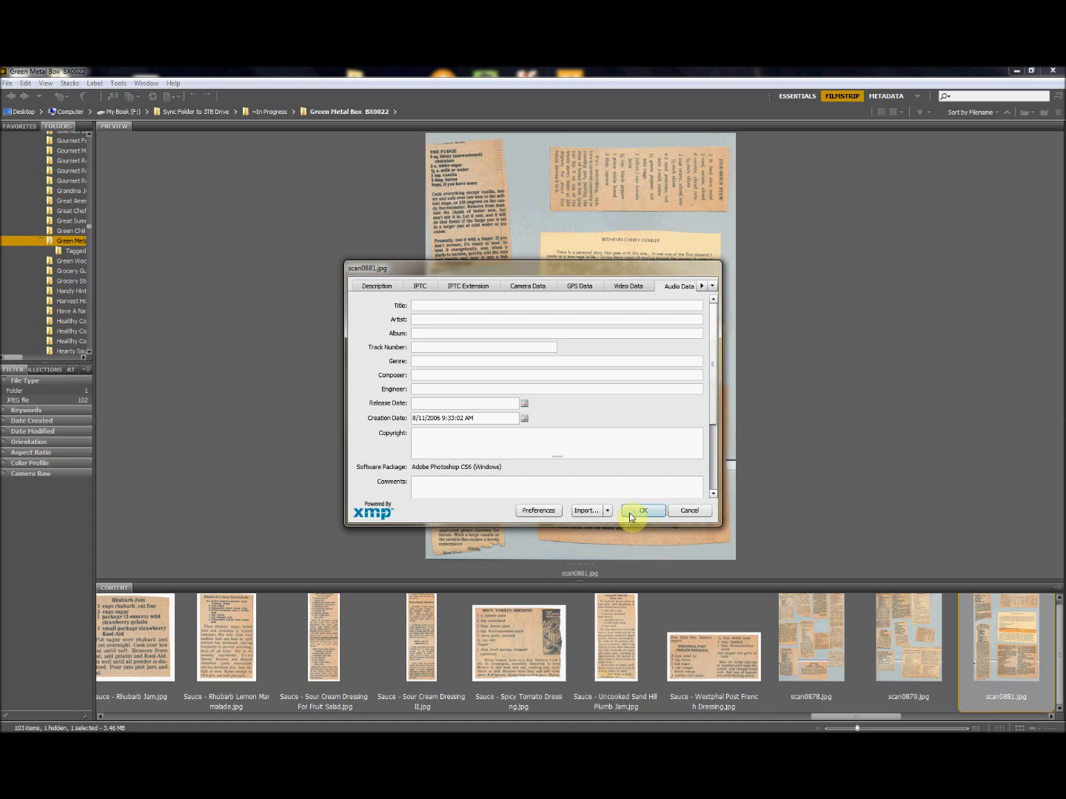
{"action": "left_click", "coordinate": [687, 512]}
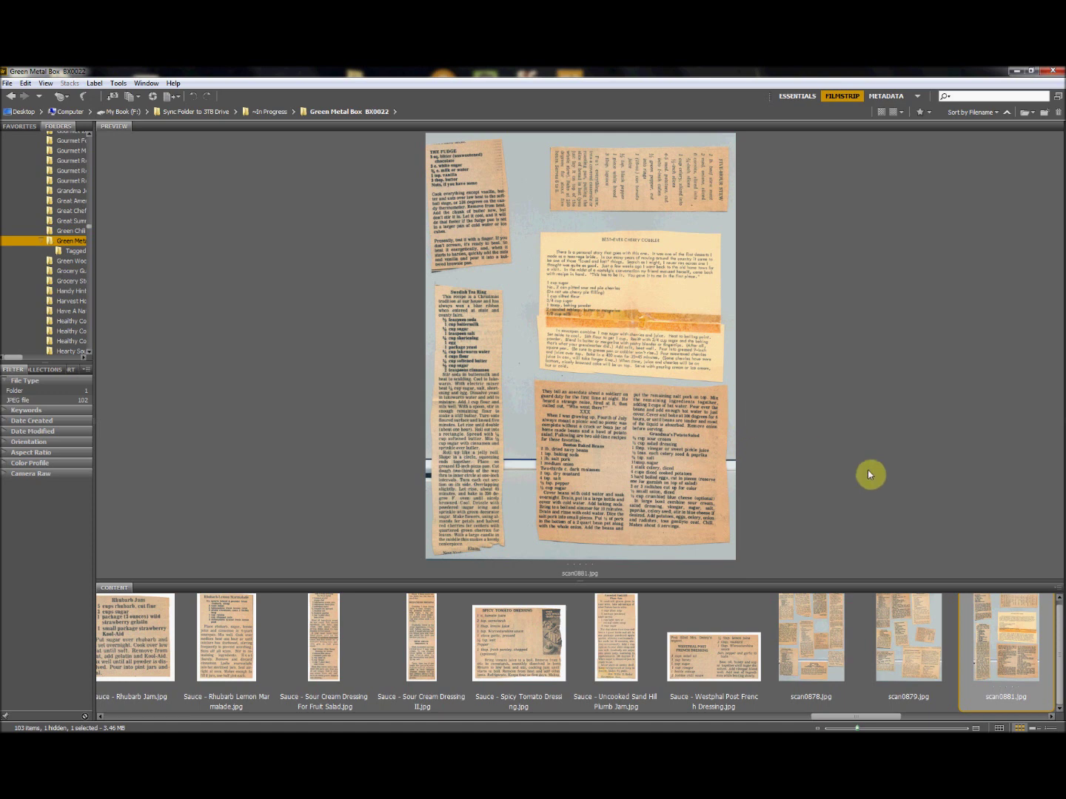
Open scan0881.jpg in Photoshop and copy the rectangular area around The Fudge clipping into a new clipboard-sized document.
{"action": "double_click", "coordinate": [991, 623]}
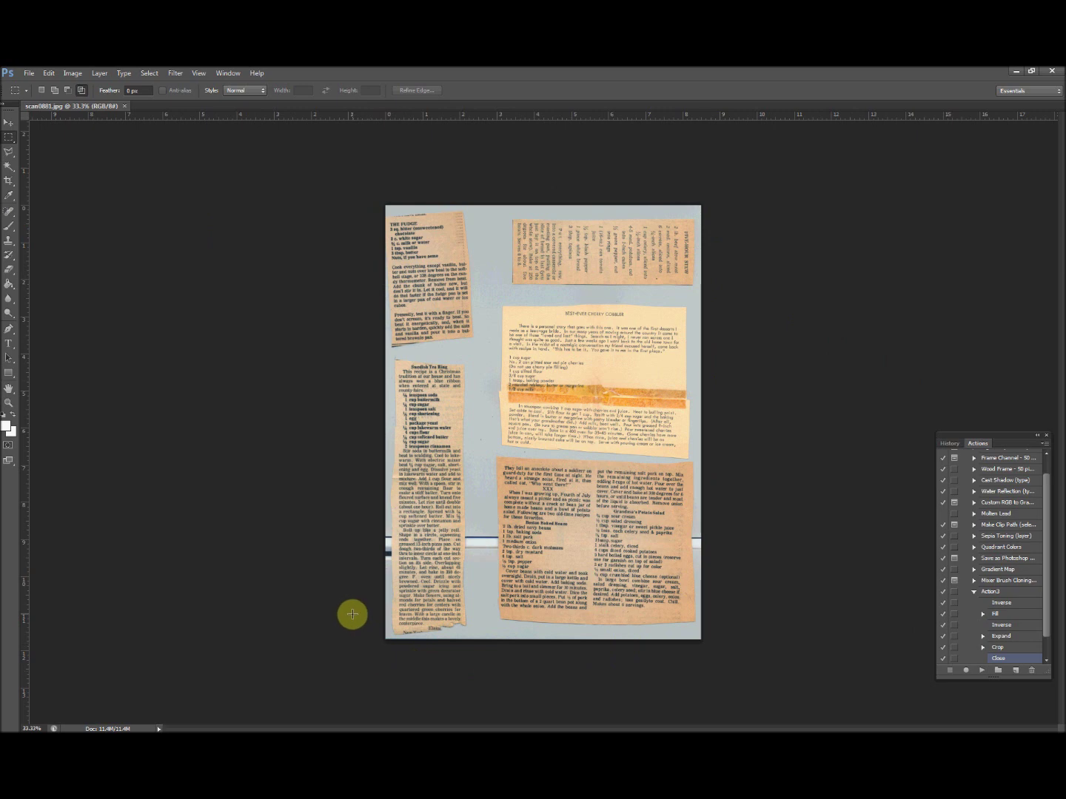
{"action": "left_click", "coordinate": [10, 137]}
{"action": "left_click_drag", "start_coordinate": [349, 183], "coordinate": [481, 353]}
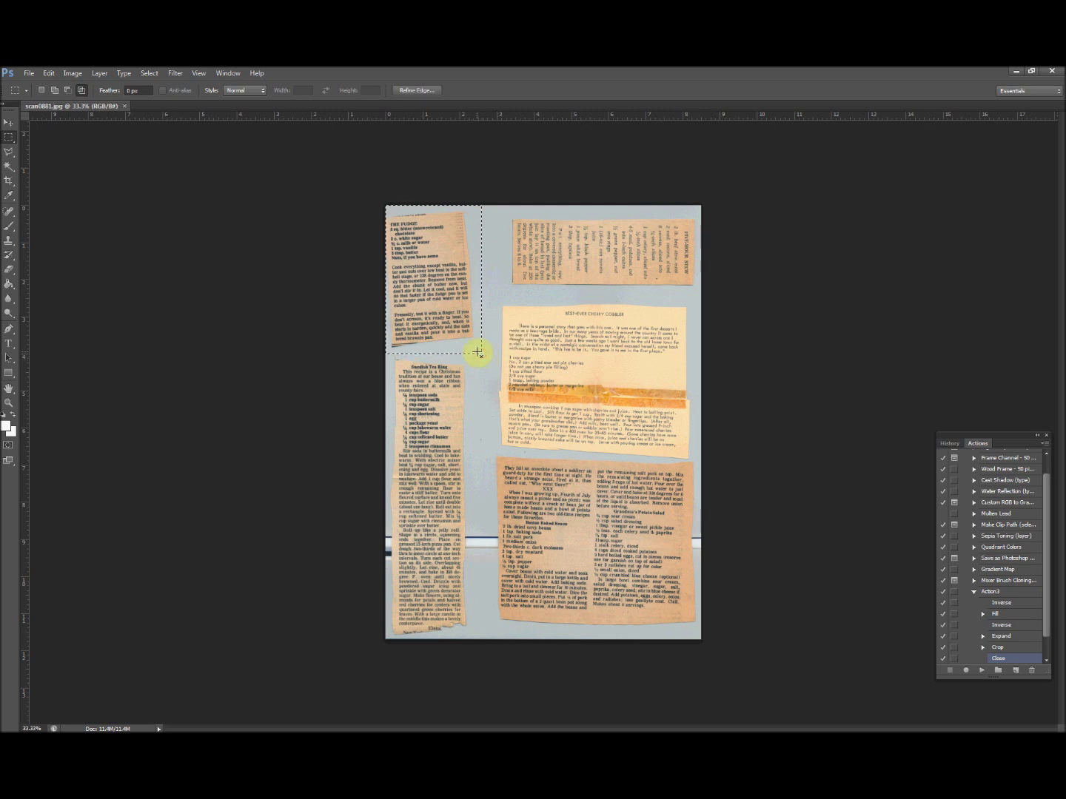
{"action": "left_click", "coordinate": [29, 73]}
{"action": "left_click", "coordinate": [36, 83]}
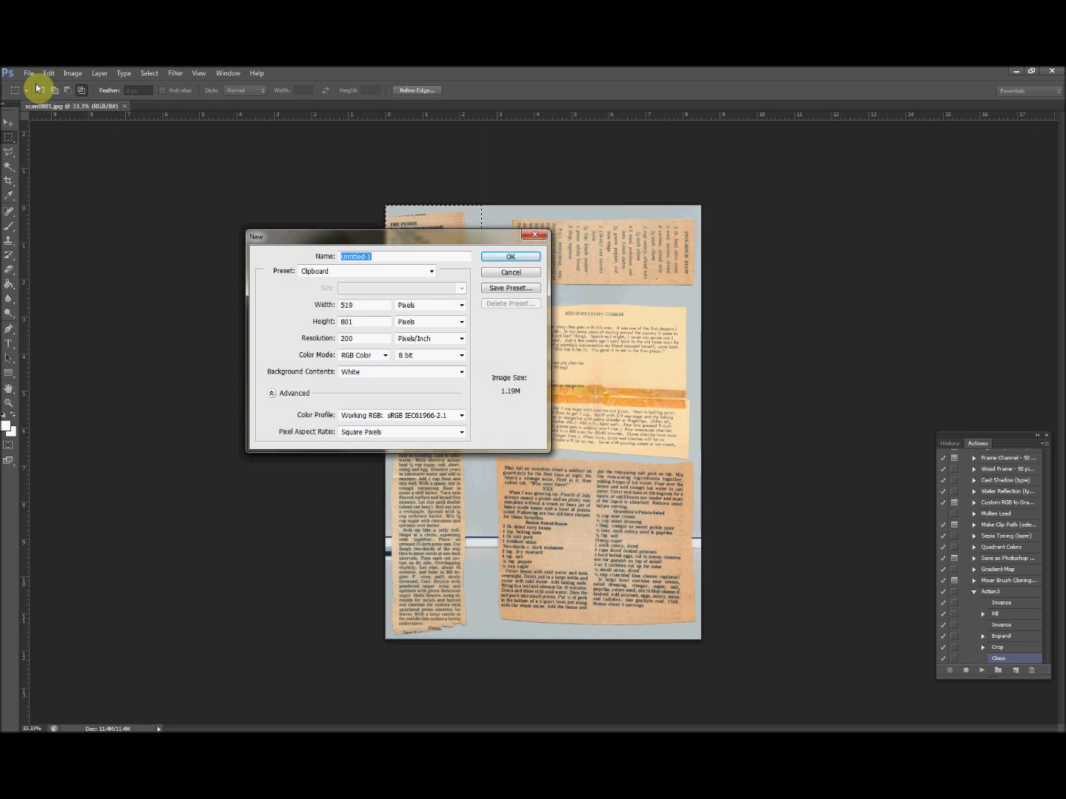
{"action": "key", "text": "Return"}
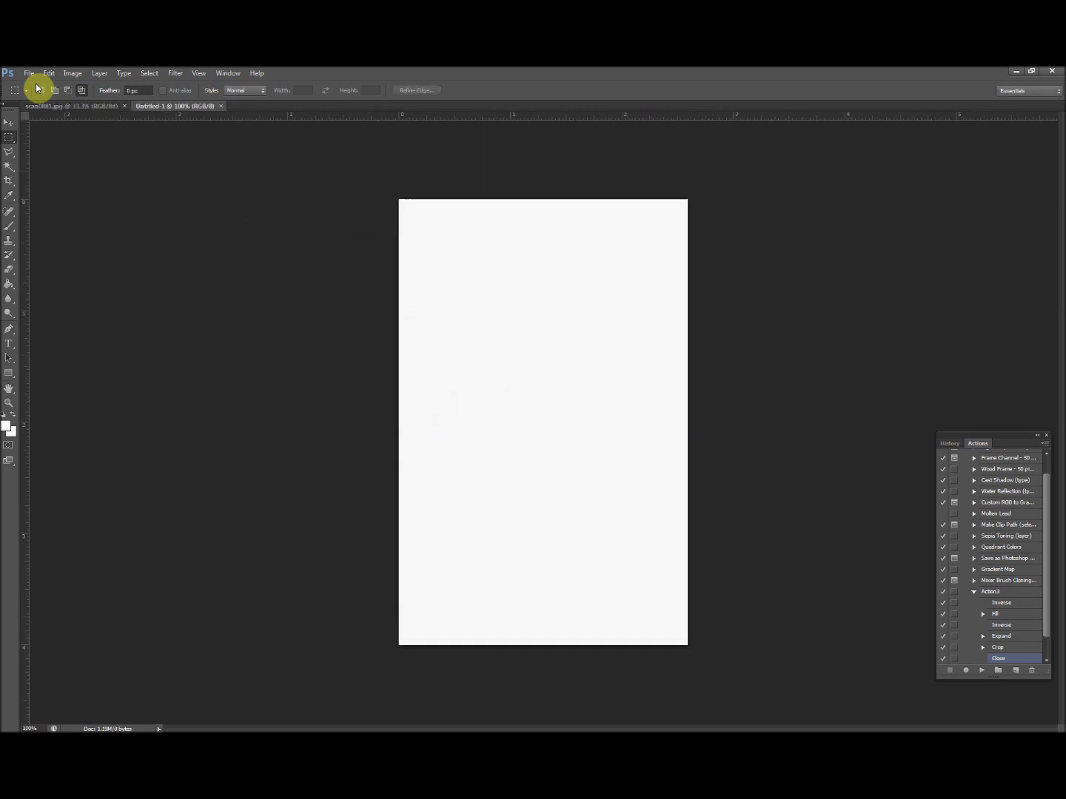
{"action": "key", "text": "ctrl+v"}
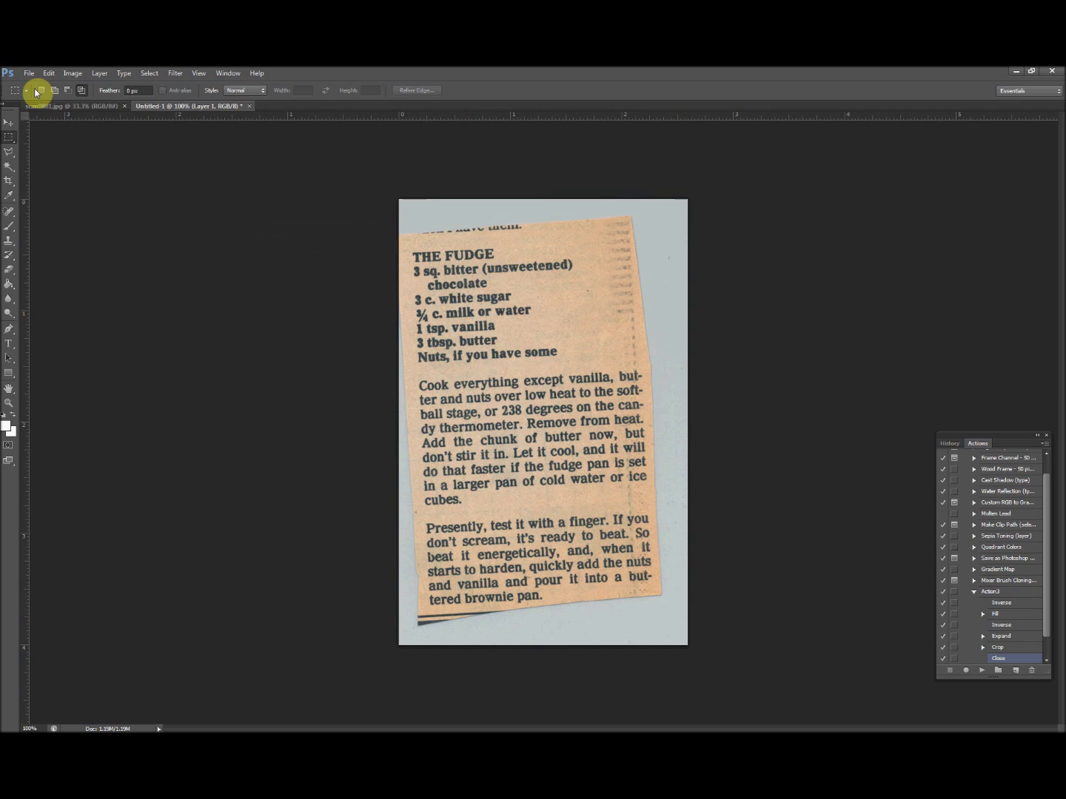
Copy the Five-Hour Stew clipping from scan0881.jpg into a new clipboard-sized document.
{"action": "left_click", "coordinate": [85, 107]}
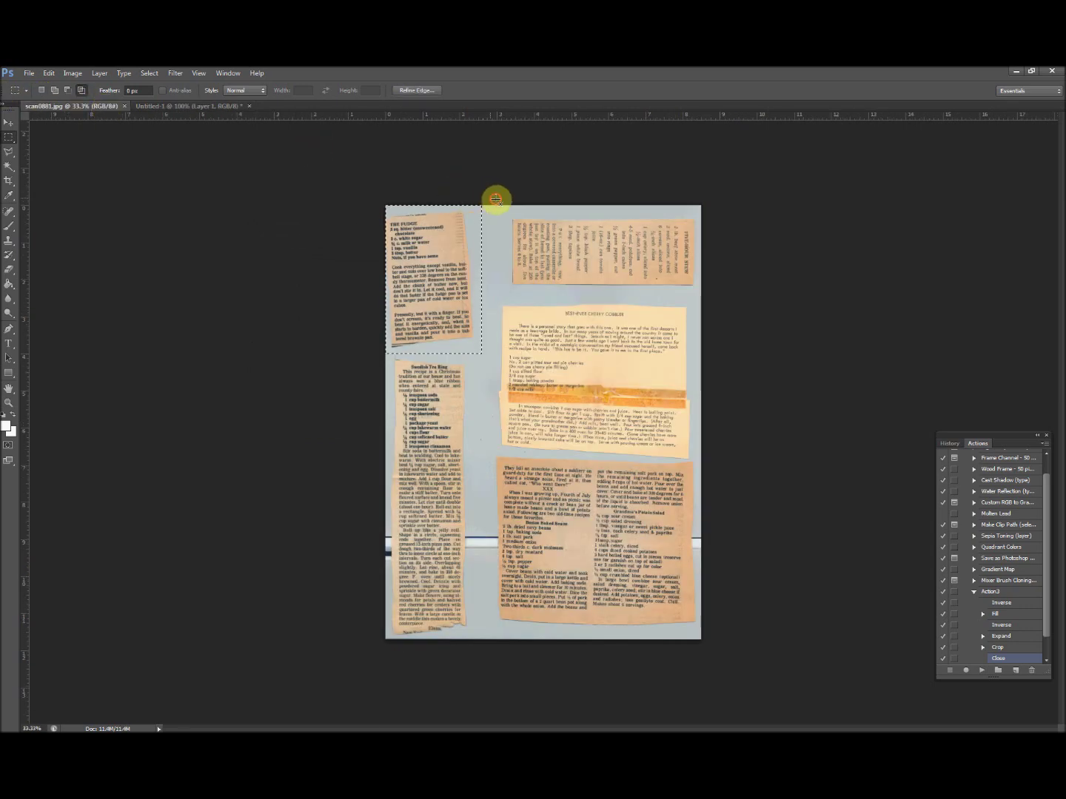
{"action": "left_click_drag", "start_coordinate": [497, 198], "coordinate": [702, 299]}
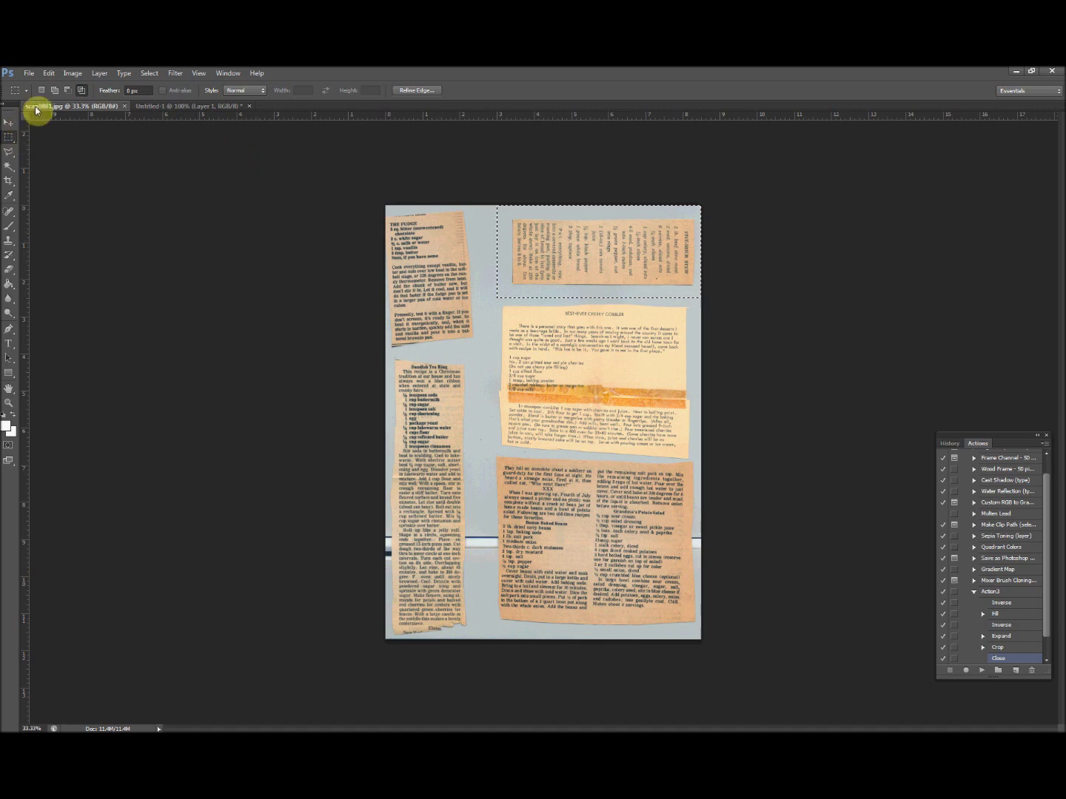
{"action": "left_click", "coordinate": [29, 73]}
{"action": "left_click", "coordinate": [30, 85]}
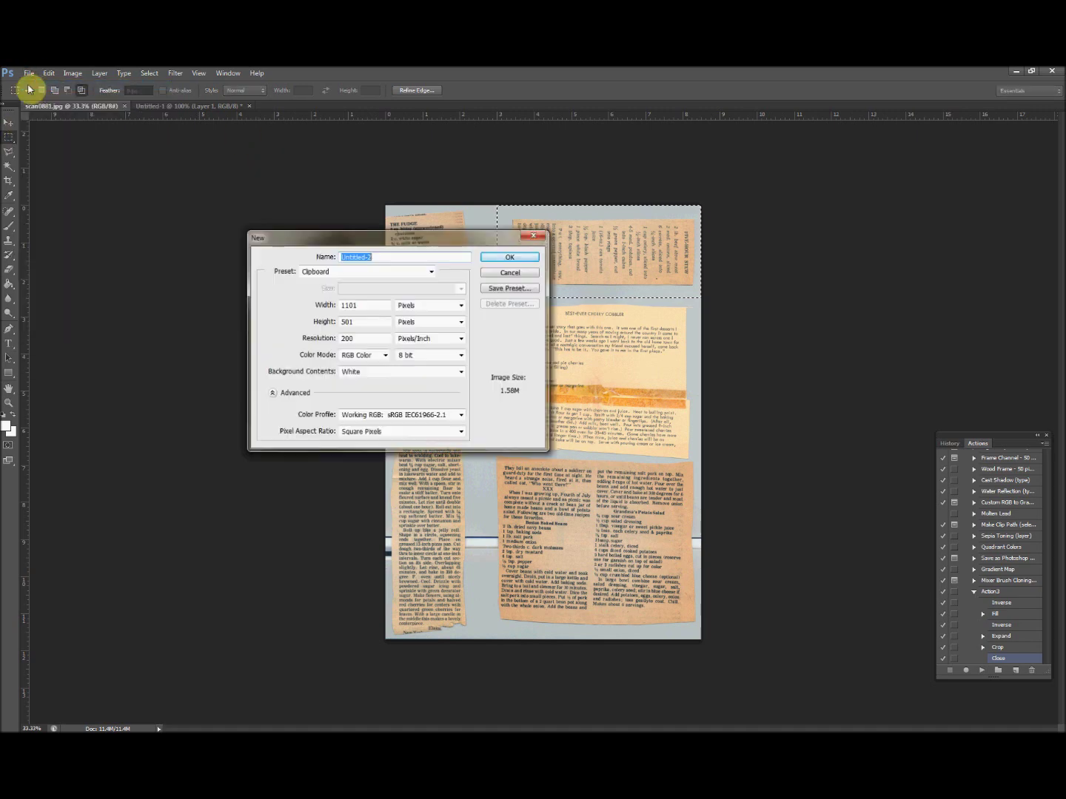
{"action": "key", "text": "Return"}
{"action": "key", "text": "ctrl+v"}
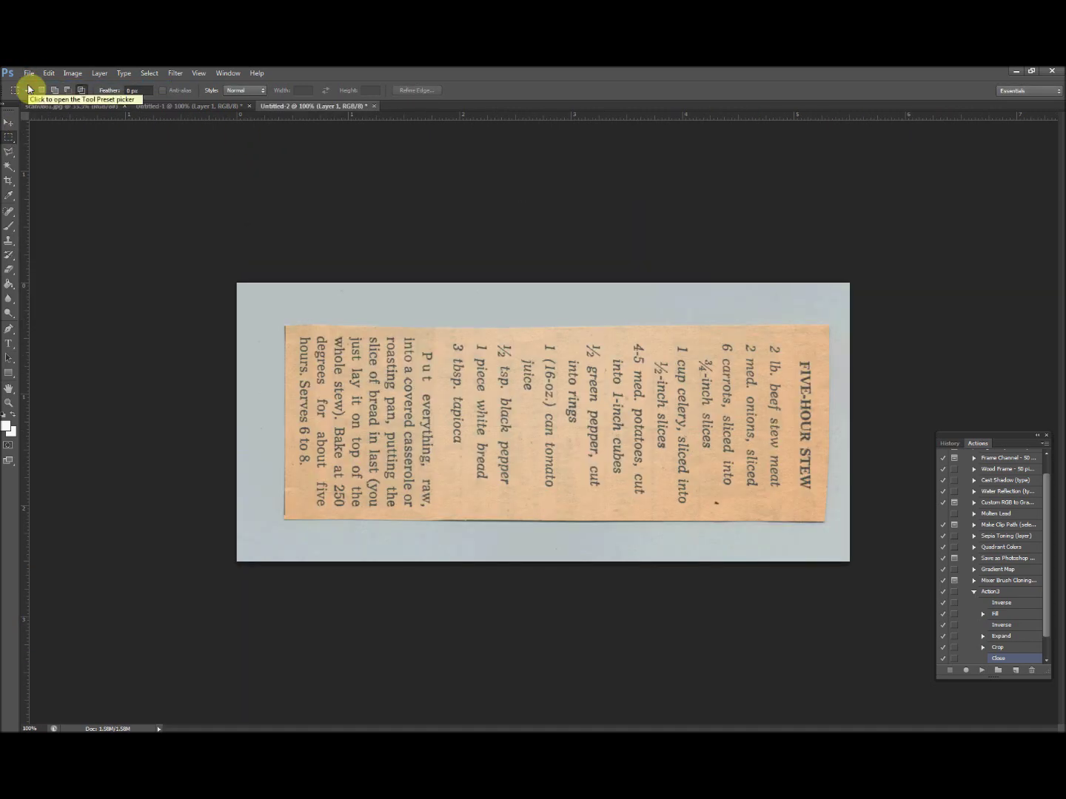
Rotate the Five-Hour Stew image 90° counterclockwise so its text reads upright.
{"action": "left_click", "coordinate": [76, 72]}
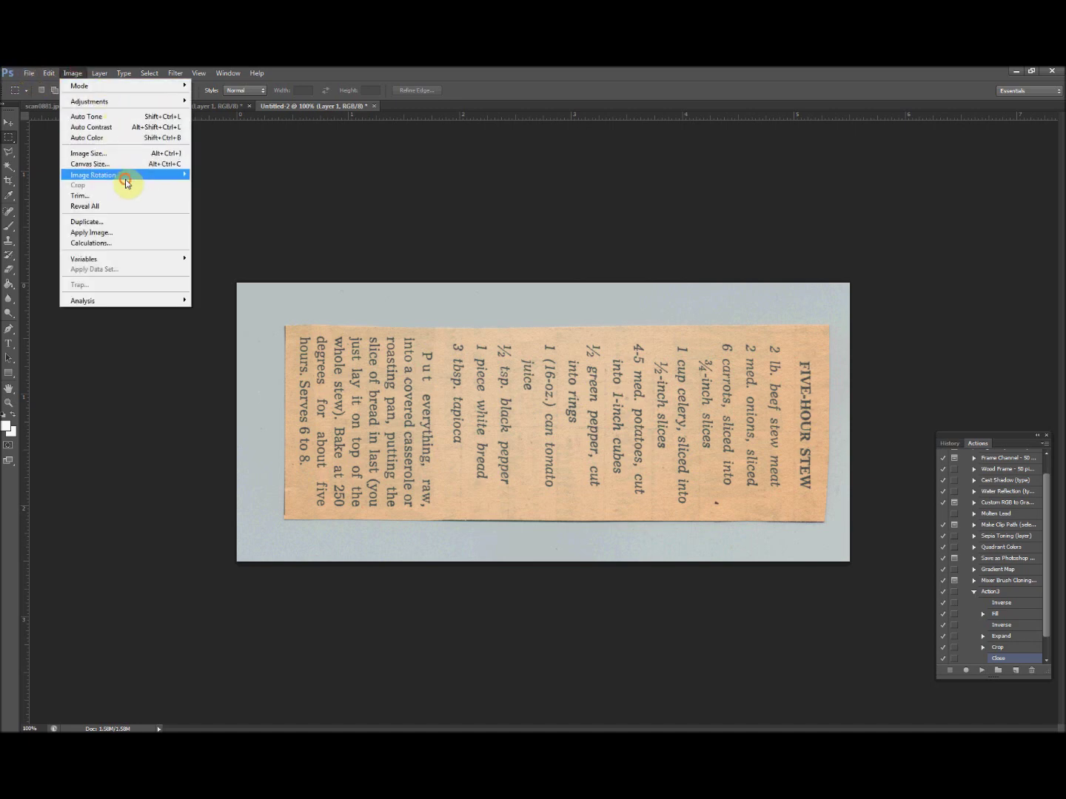
{"action": "mouse_move", "coordinate": [131, 174]}
{"action": "left_click", "coordinate": [242, 195]}
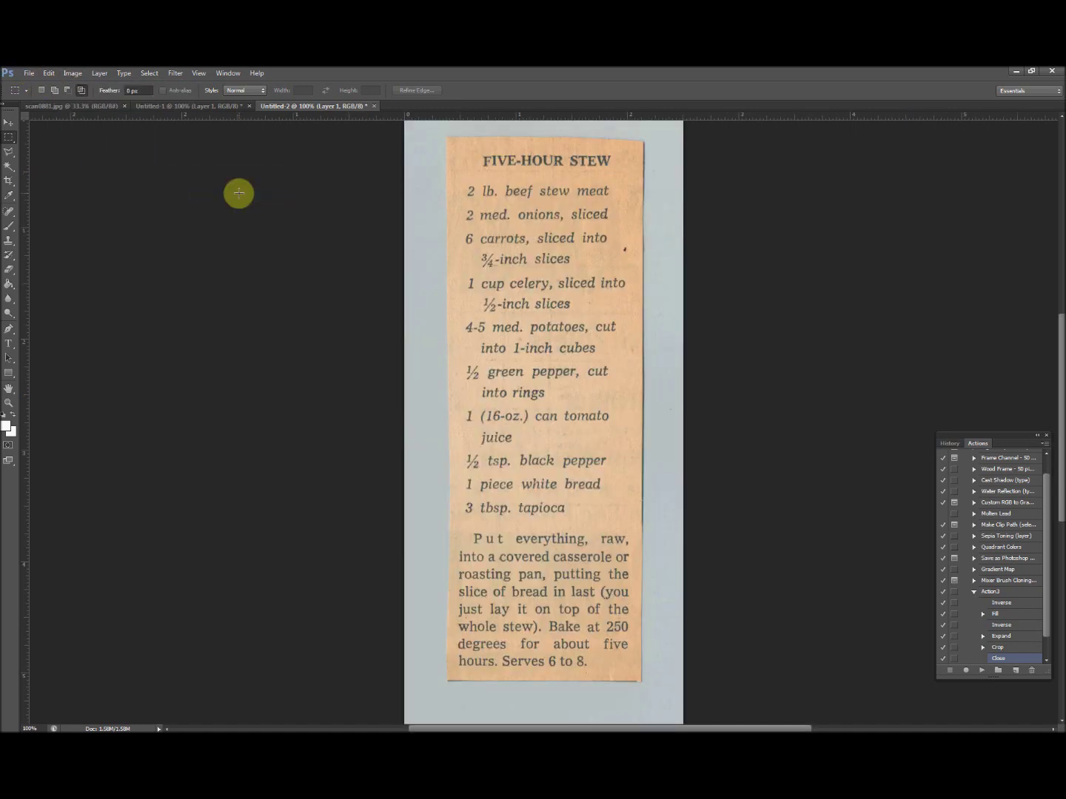
Copy the Swedish Tea Ring clipping from scan0881.jpg into a new clipboard-sized document.
{"action": "left_click", "coordinate": [50, 111]}
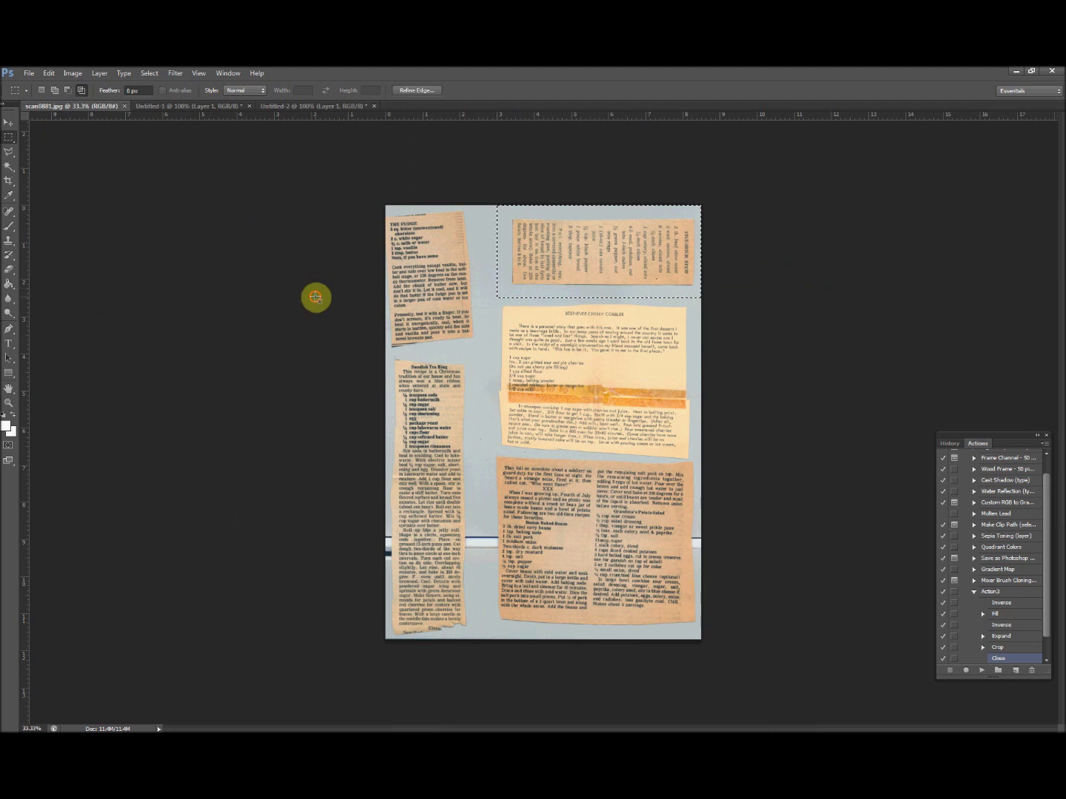
{"action": "left_click_drag", "start_coordinate": [382, 352], "coordinate": [472, 649]}
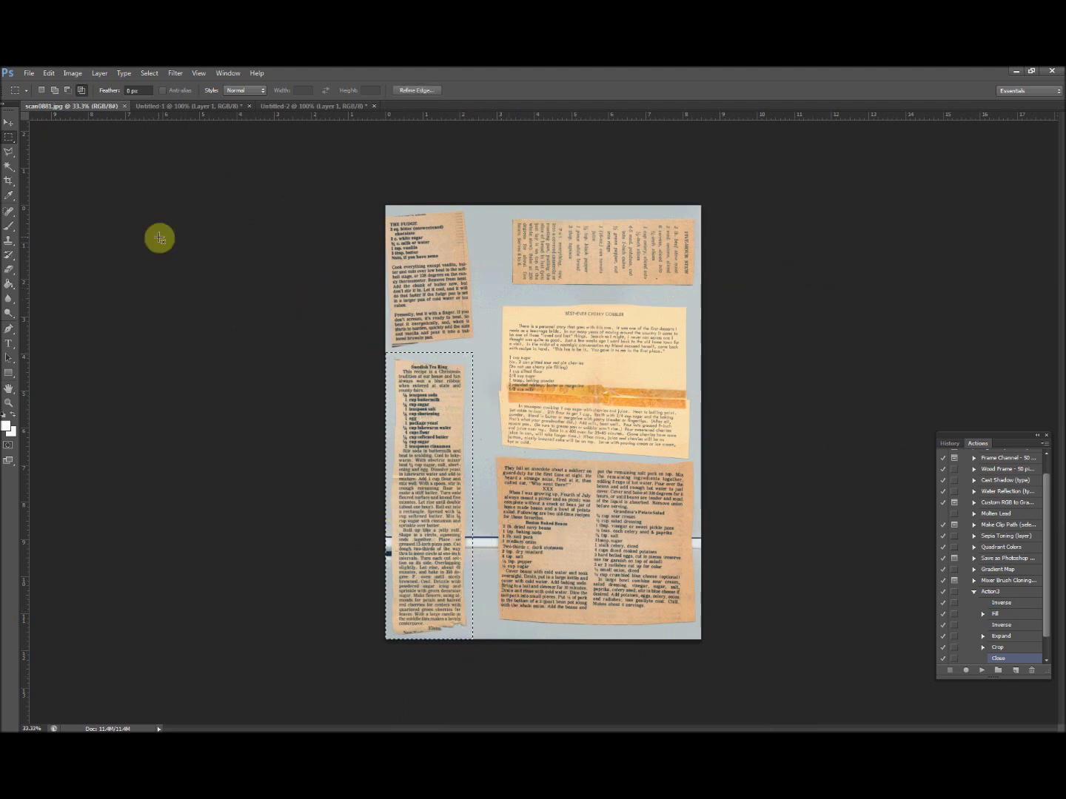
{"action": "left_click", "coordinate": [31, 73]}
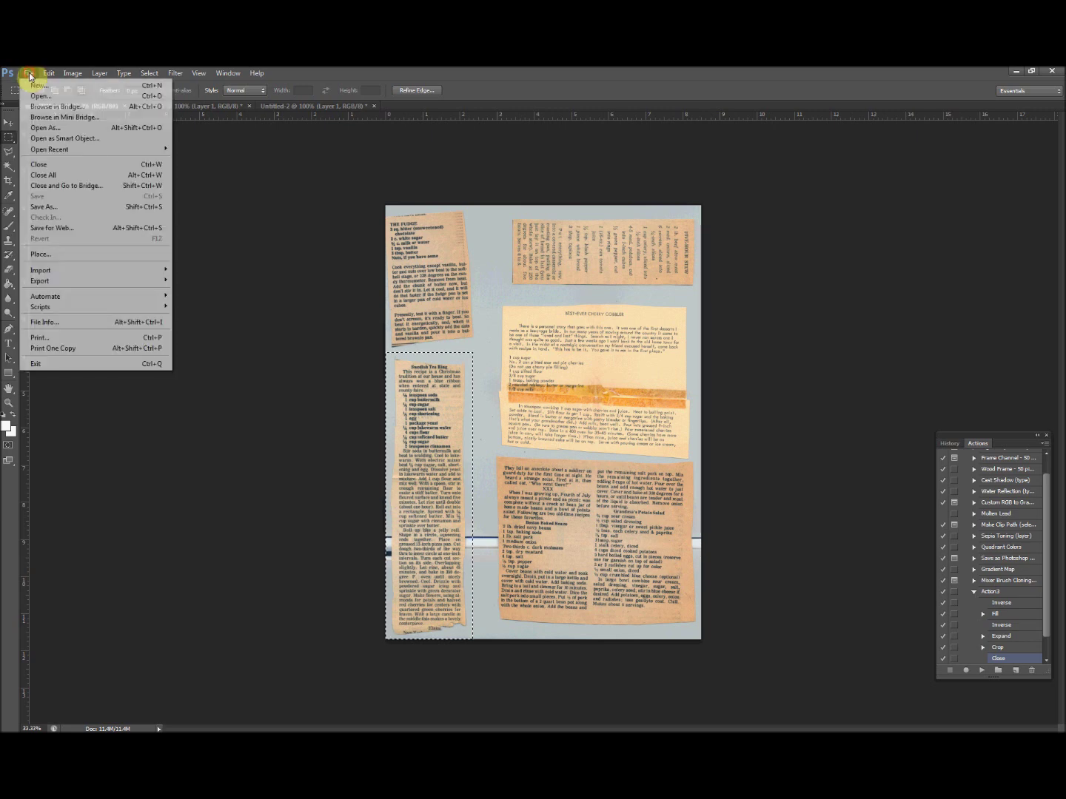
{"action": "left_click", "coordinate": [34, 85]}
{"action": "key", "text": "Return"}
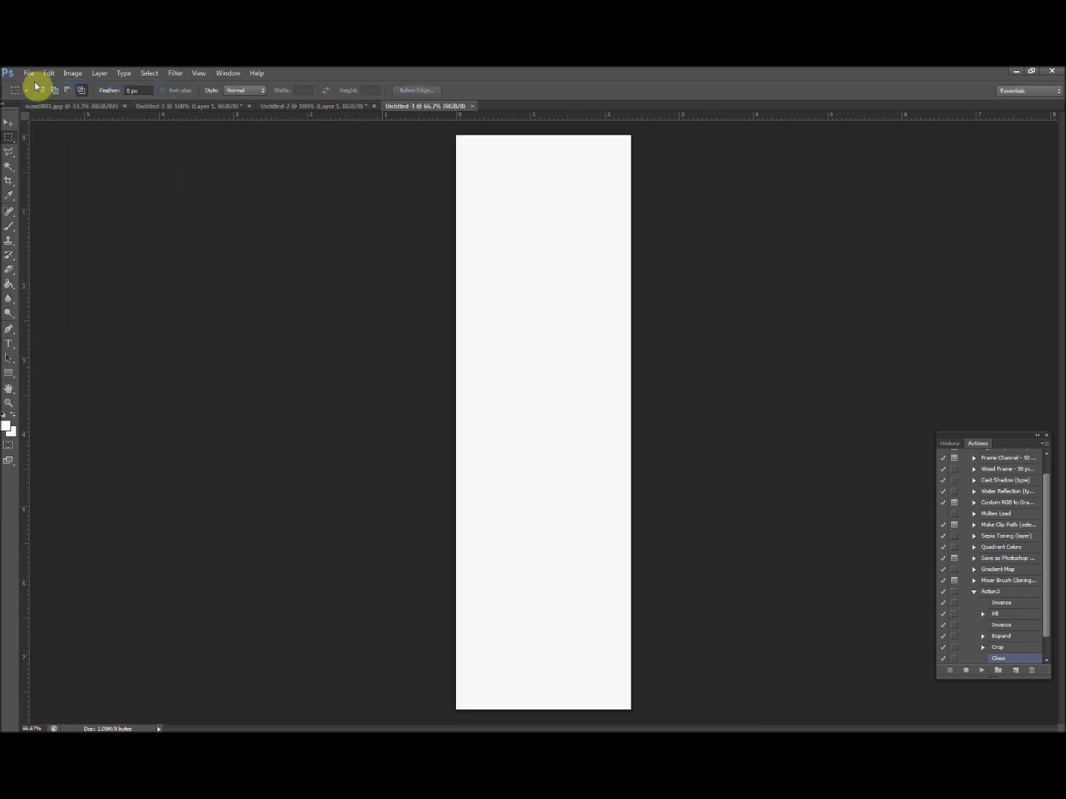
{"action": "key", "text": "ctrl+v"}
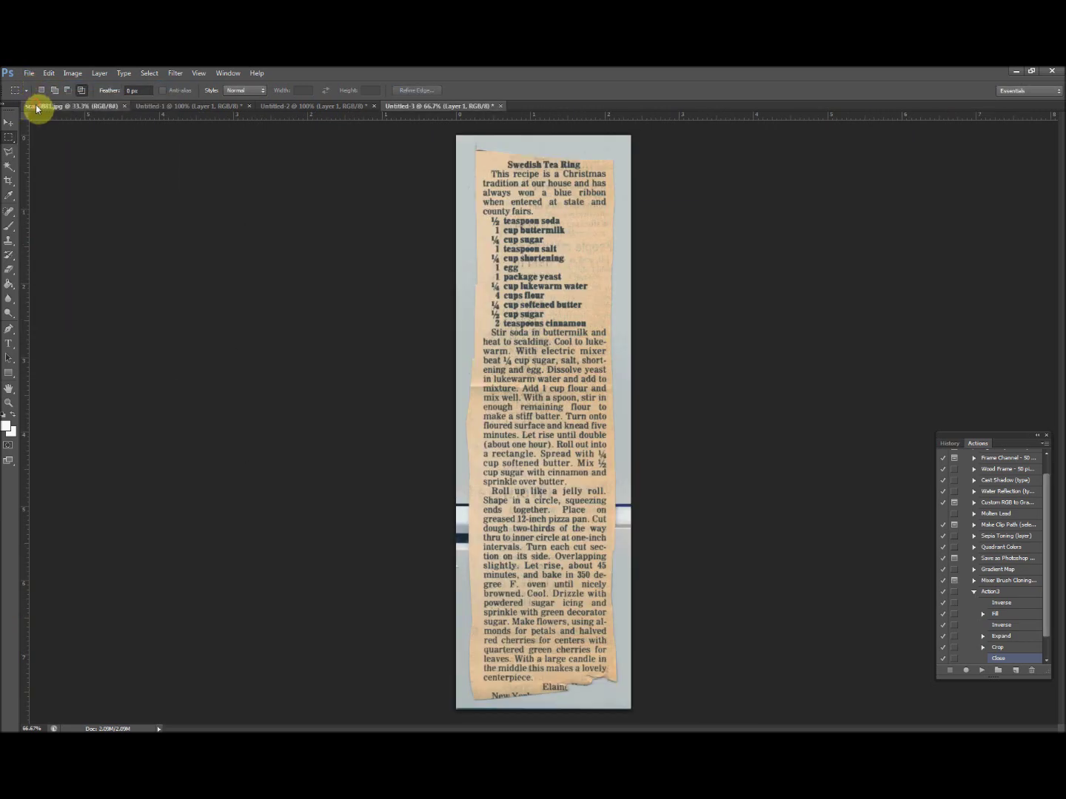
Copy the Best-Ever Cherry Cobbler recipe from scan0881.jpg into a new clipboard-sized document.
{"action": "left_click", "coordinate": [37, 105]}
{"action": "left_click", "coordinate": [496, 298]}
{"action": "left_click_drag", "start_coordinate": [495, 297], "coordinate": [695, 460]}
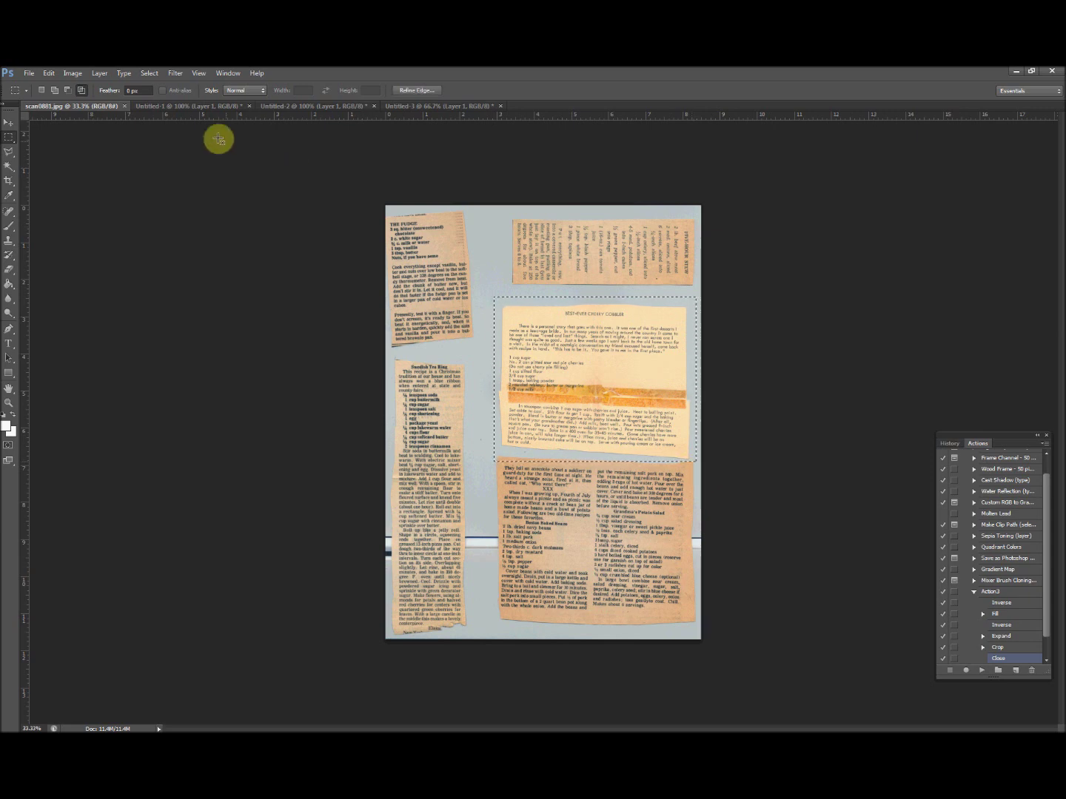
{"action": "left_click", "coordinate": [27, 77]}
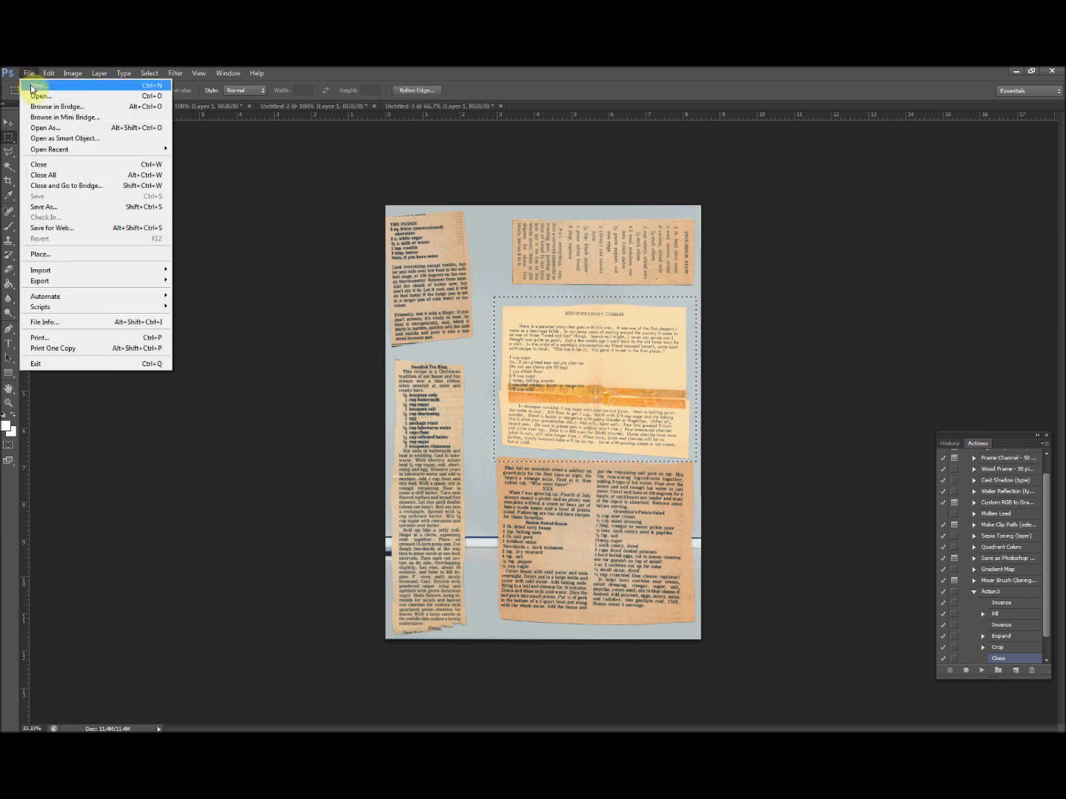
{"action": "left_click", "coordinate": [32, 87]}
{"action": "key", "text": "Return"}
{"action": "key", "text": "ctrl+v"}
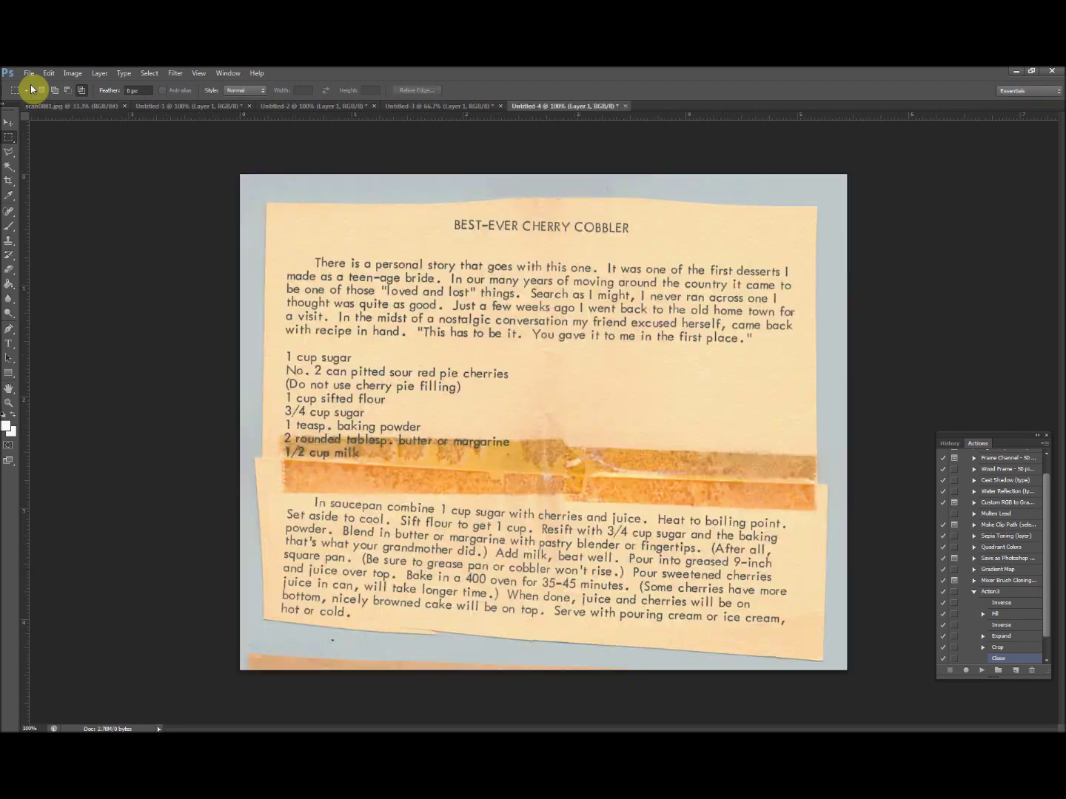
Copy the Boston Baked Beans and Grandma's Potato Salad clipping from scan0881.jpg into a new clipboard-sized document.
{"action": "left_click", "coordinate": [46, 106]}
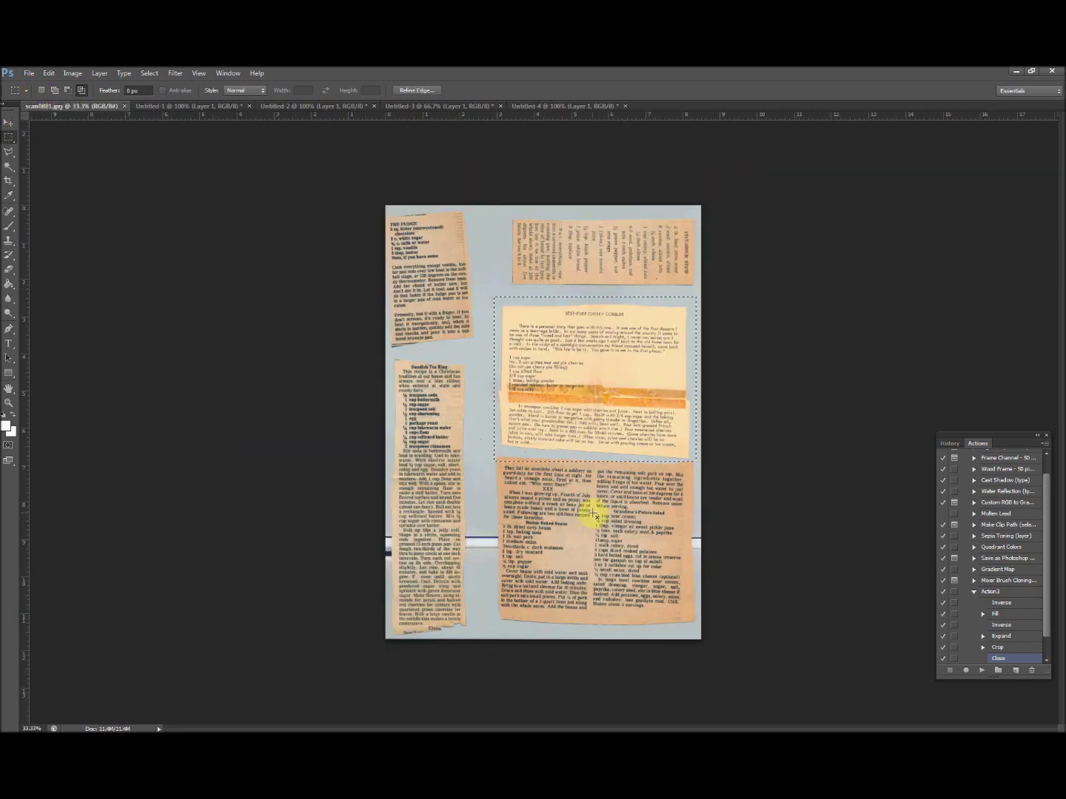
{"action": "left_click", "coordinate": [476, 447]}
{"action": "left_click_drag", "start_coordinate": [485, 446], "coordinate": [697, 632]}
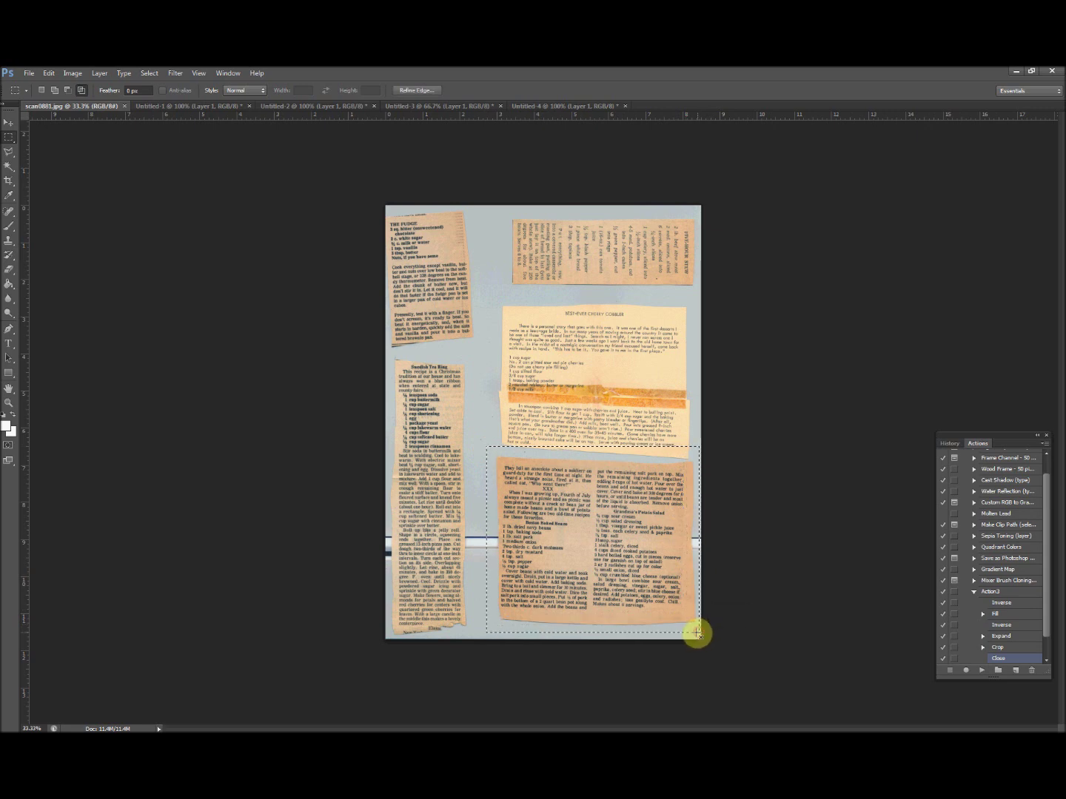
{"action": "left_click", "coordinate": [30, 73]}
{"action": "left_click", "coordinate": [77, 85]}
{"action": "key", "text": "Return"}
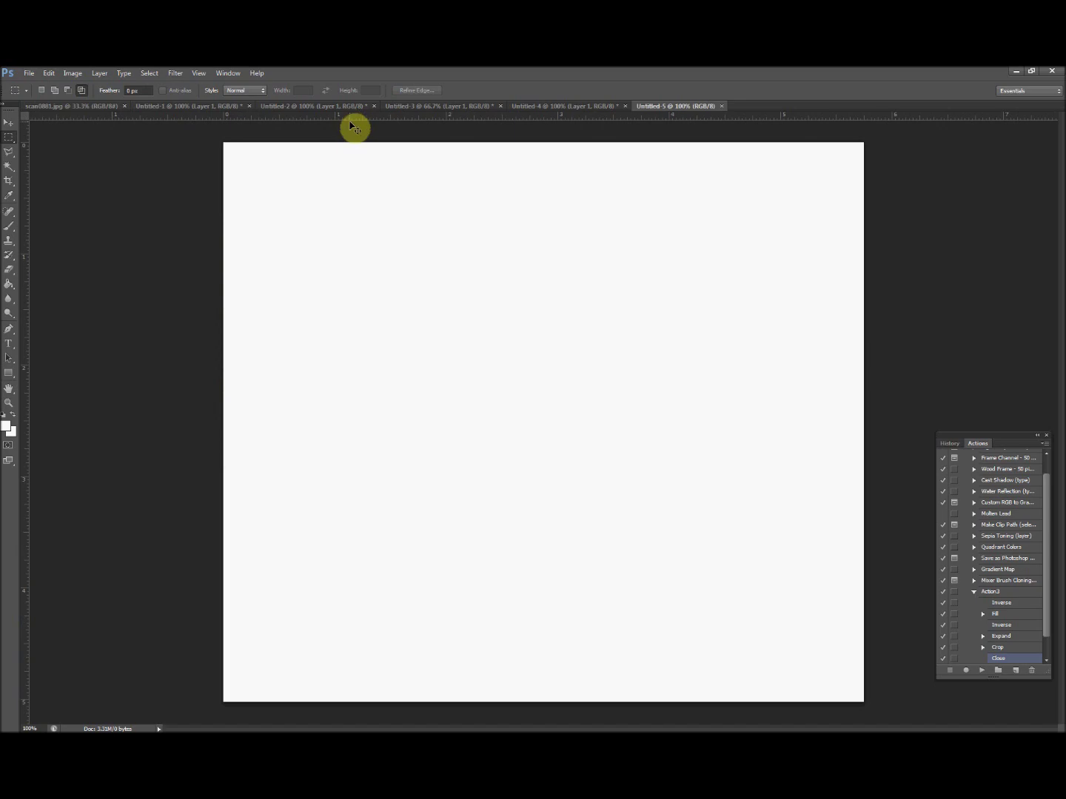
{"action": "key", "text": "ctrl+v"}
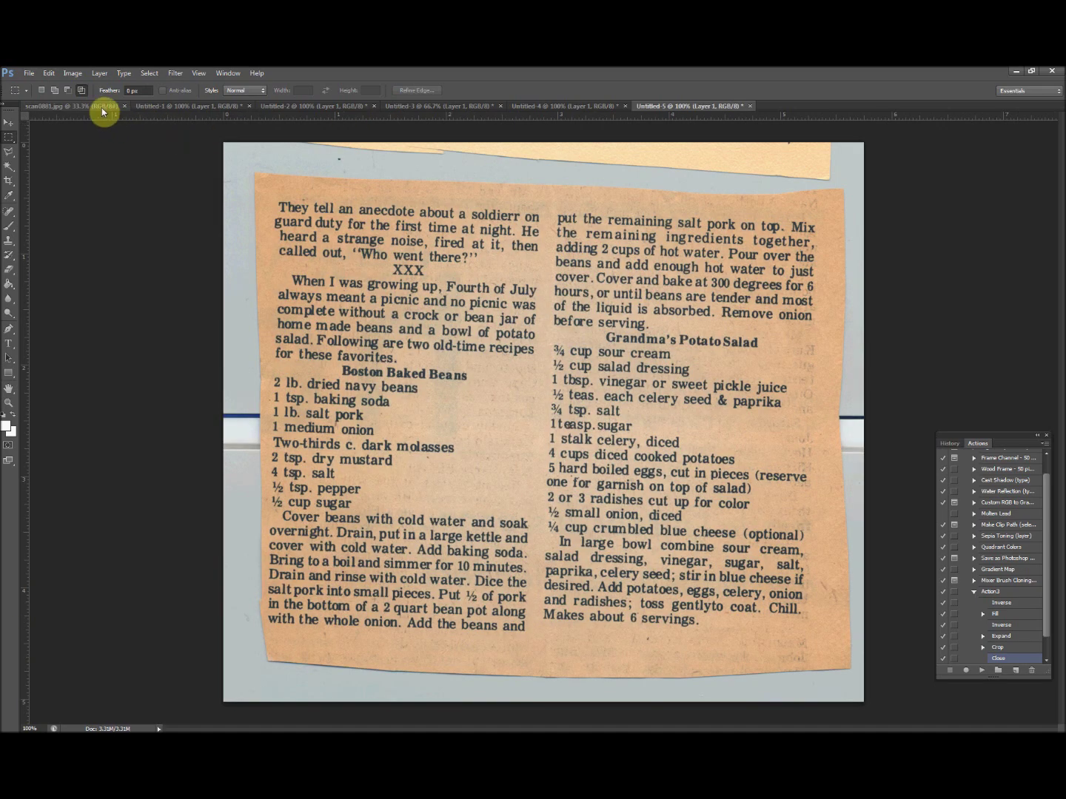
Close the original scan0881.jpg and activate the Ruler tool in the Boston Baked Beans document.
{"action": "left_click", "coordinate": [104, 108]}
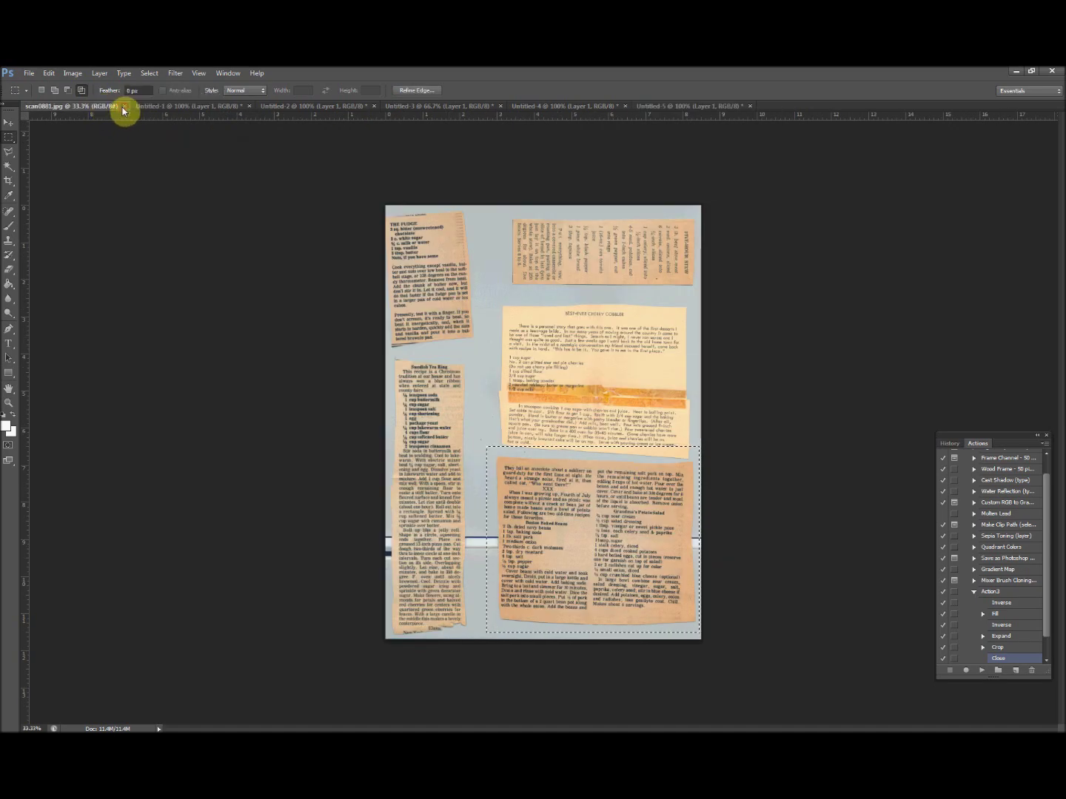
{"action": "left_click", "coordinate": [124, 108]}
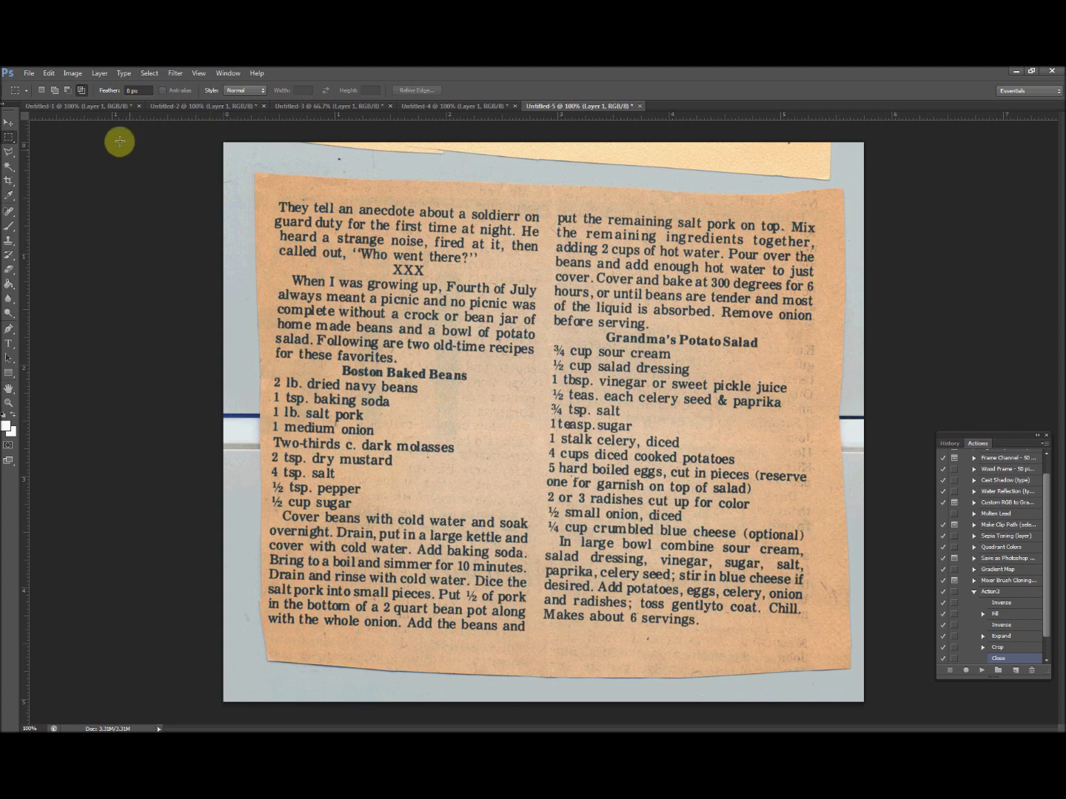
{"action": "left_click", "coordinate": [9, 198]}
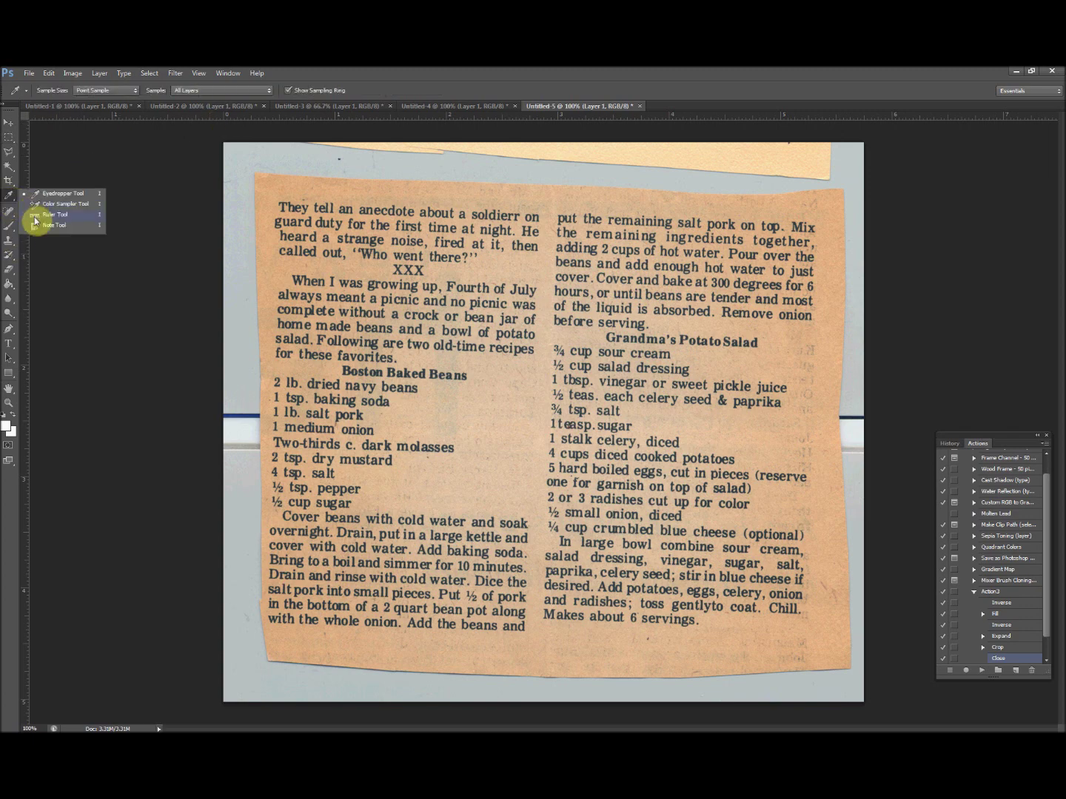
{"action": "left_click", "coordinate": [51, 215]}
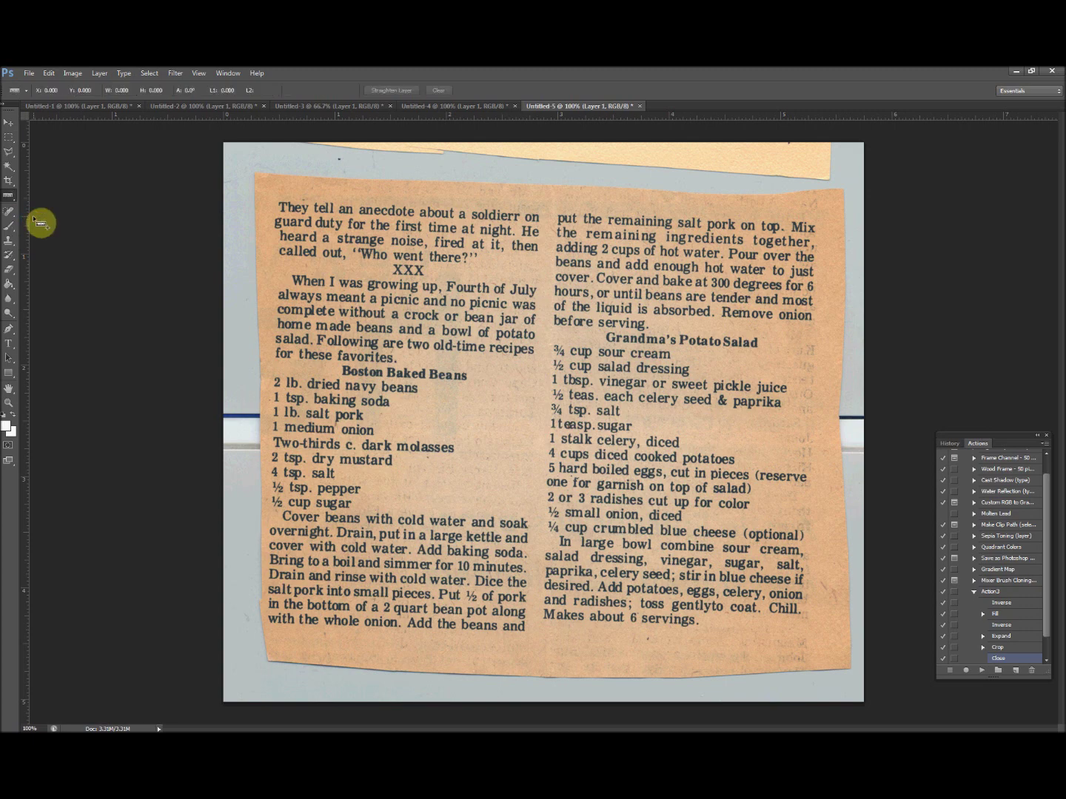
{"action": "left_click", "coordinate": [1050, 408]}
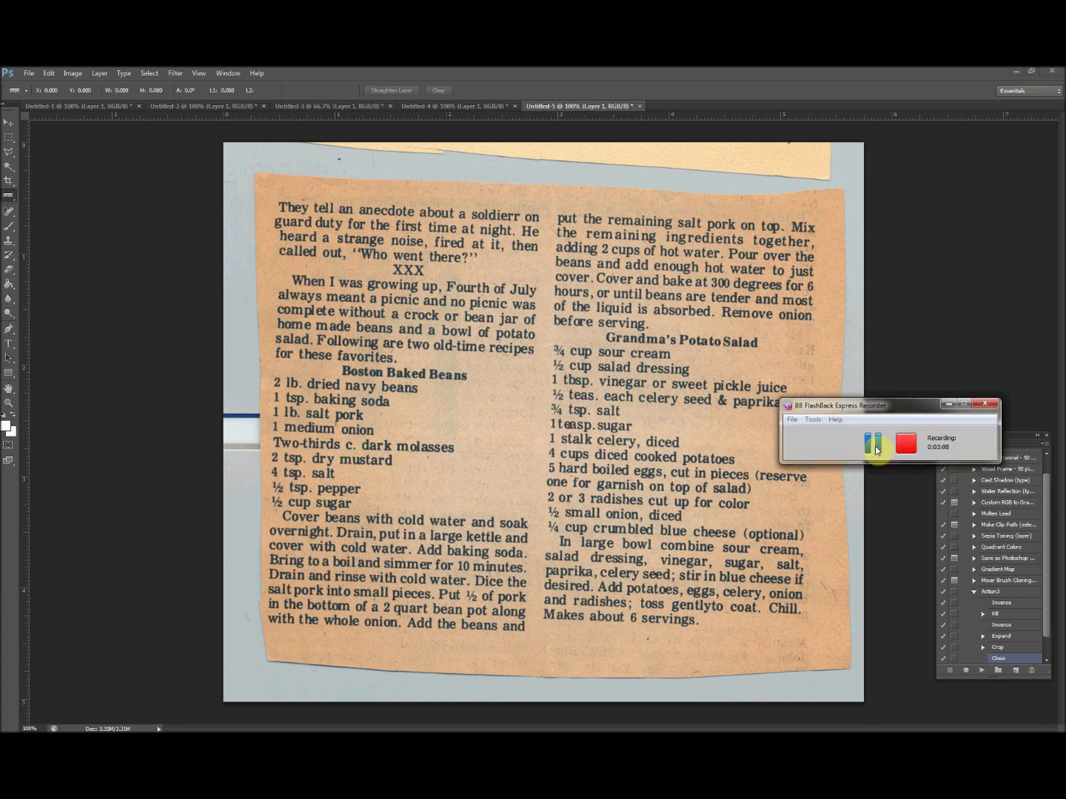
{"action": "left_click", "coordinate": [874, 444]}
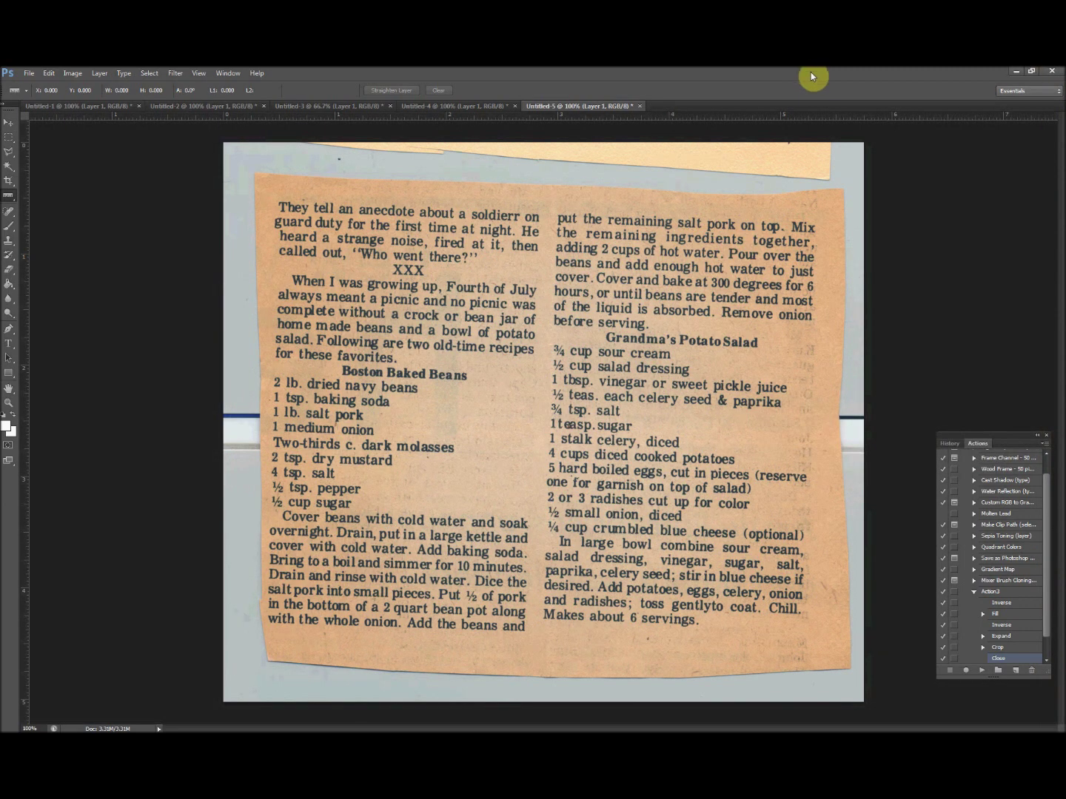
Draw a ruler line about 3.8 in long down the left edge of the second text column in the Boston Baked Beans clipping.
{"action": "mouse_move", "coordinate": [1055, 489]}
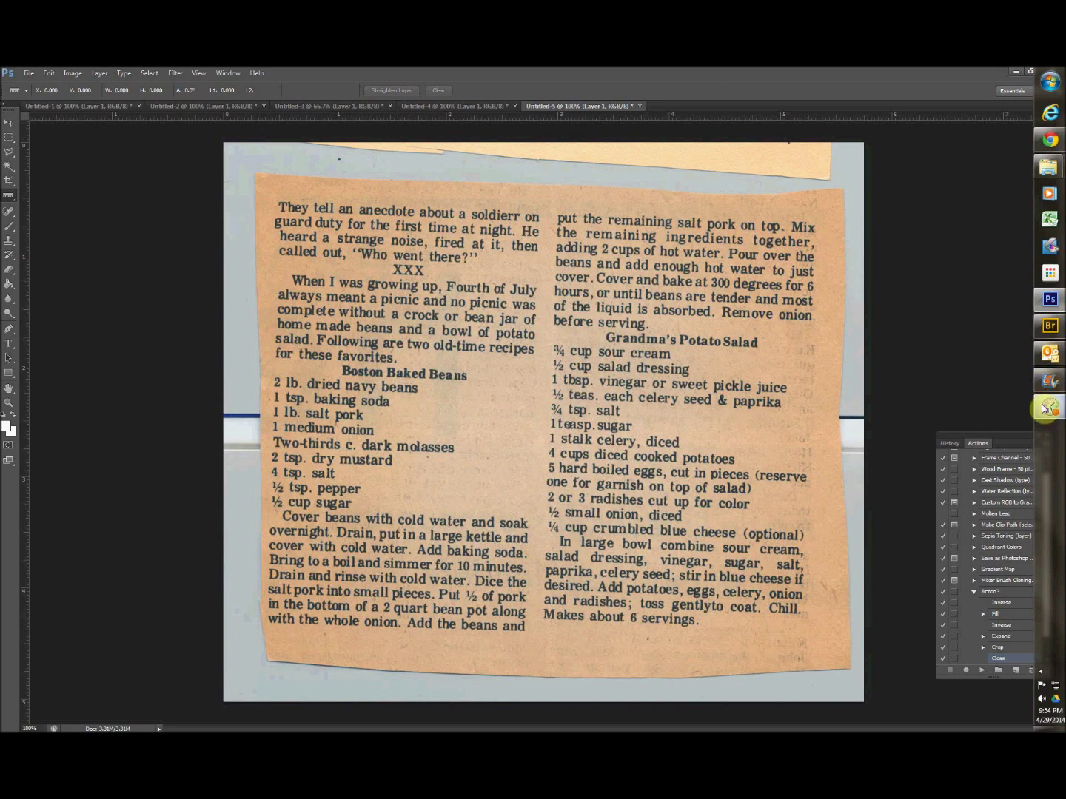
{"action": "mouse_move", "coordinate": [1046, 410]}
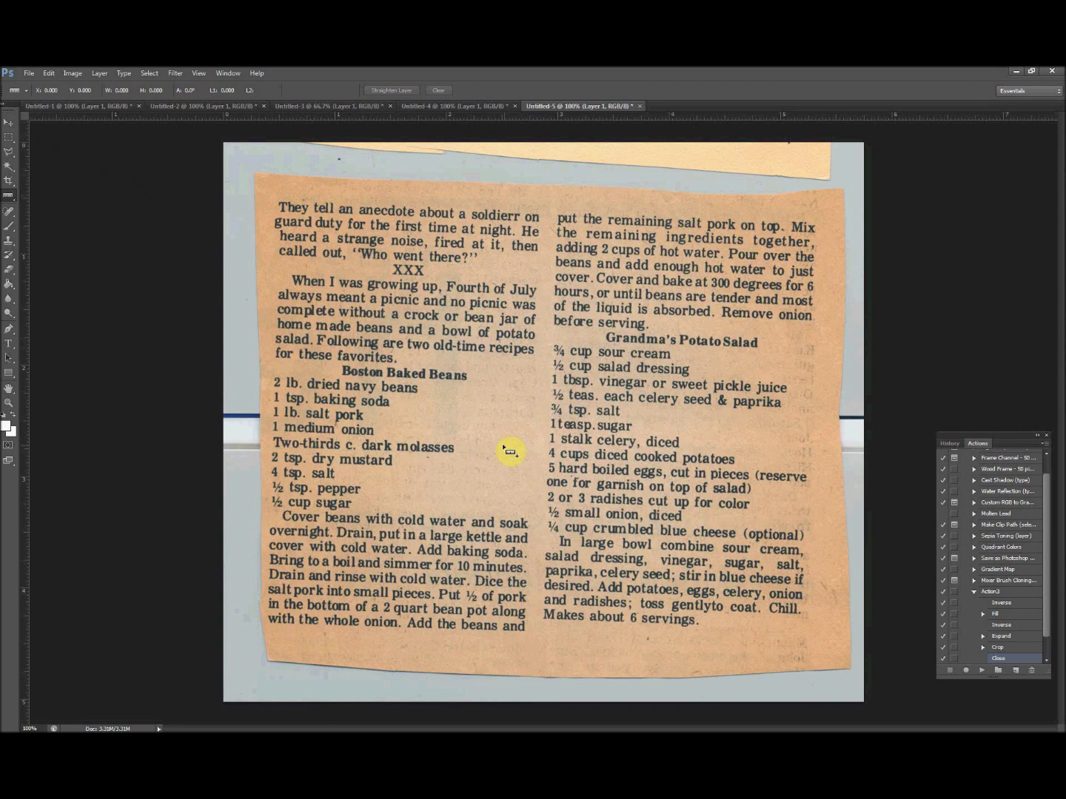
{"action": "left_click", "coordinate": [10, 199]}
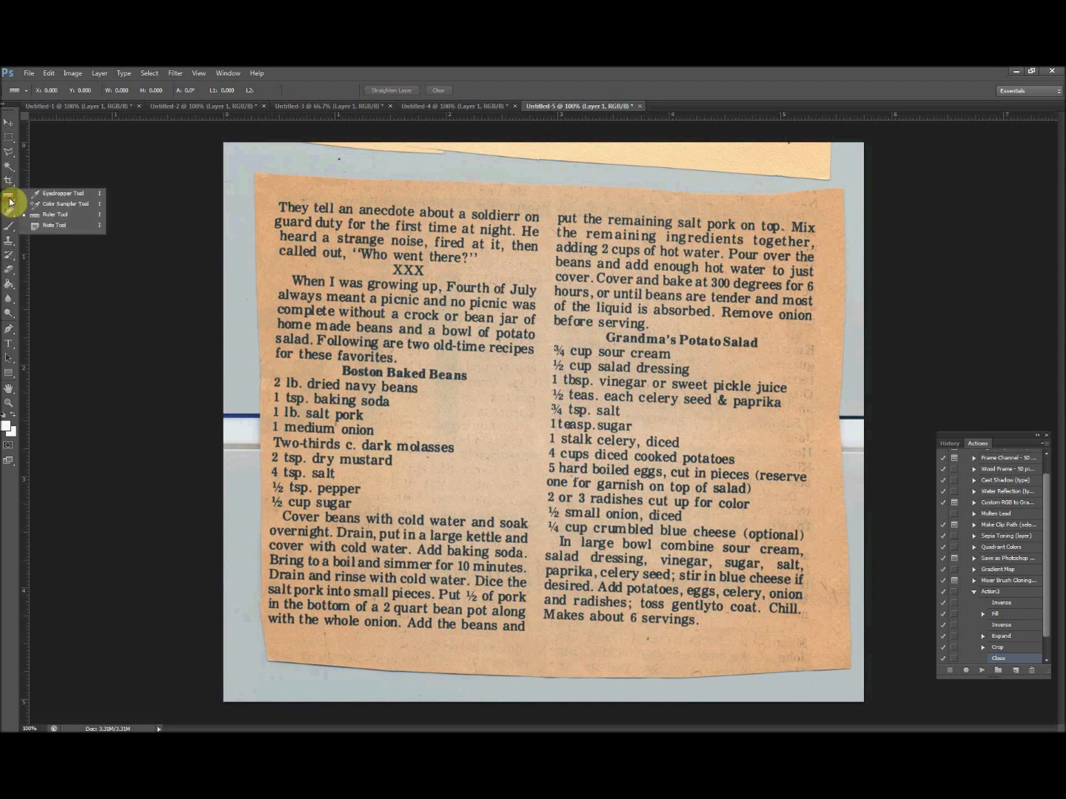
{"action": "left_click", "coordinate": [46, 216]}
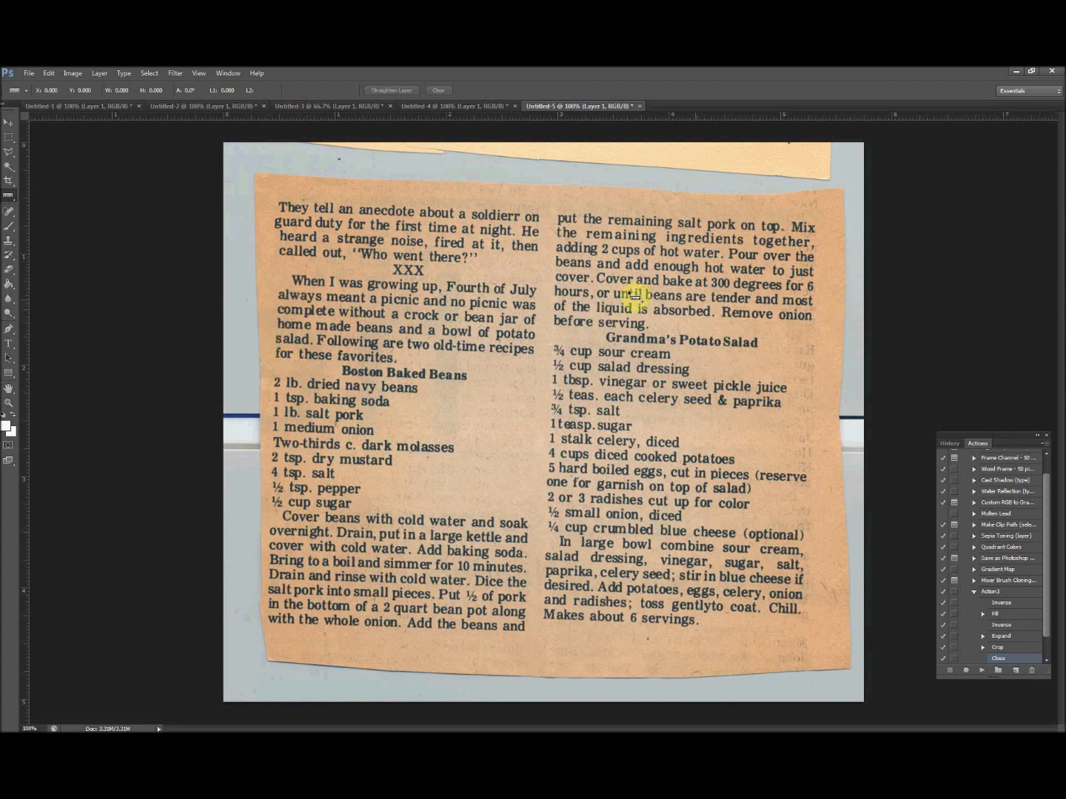
{"action": "mouse_move", "coordinate": [561, 234]}
{"action": "left_mouse_down"}
{"action": "mouse_move", "coordinate": [527, 647]}
{"action": "mouse_move", "coordinate": [545, 670]}
{"action": "left_mouse_up"}
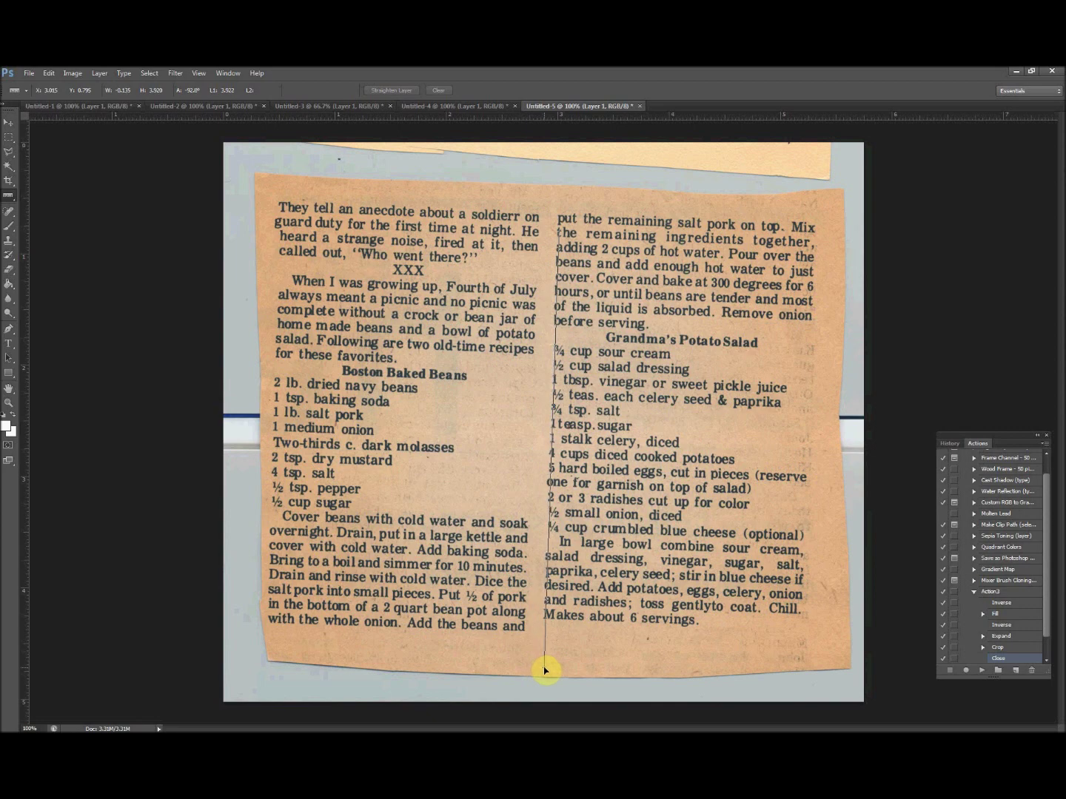
{"action": "left_click_drag", "start_coordinate": [559, 235], "coordinate": [546, 658]}
{"action": "left_click_drag", "start_coordinate": [546, 658], "coordinate": [543, 654]}
Rotate the Boston Baked Beans canvas 1.95° counterclockwise to straighten the text.
{"action": "left_click", "coordinate": [77, 73]}
{"action": "mouse_move", "coordinate": [142, 175]}
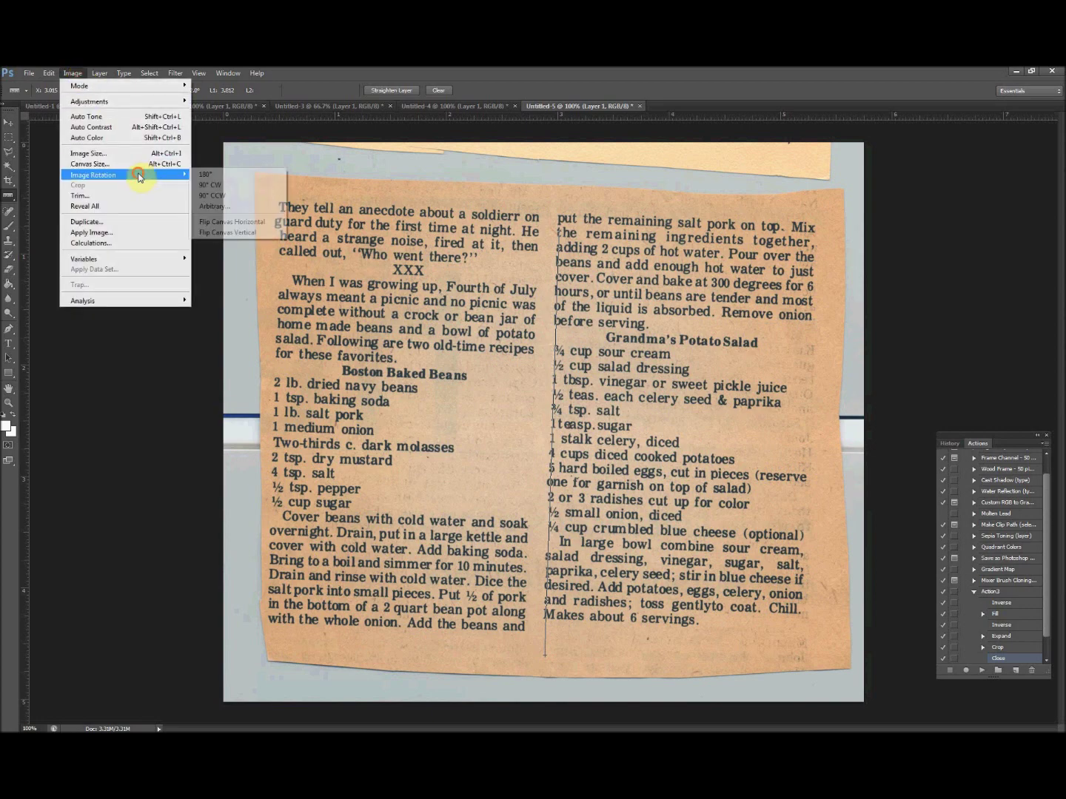
{"action": "left_click", "coordinate": [216, 207]}
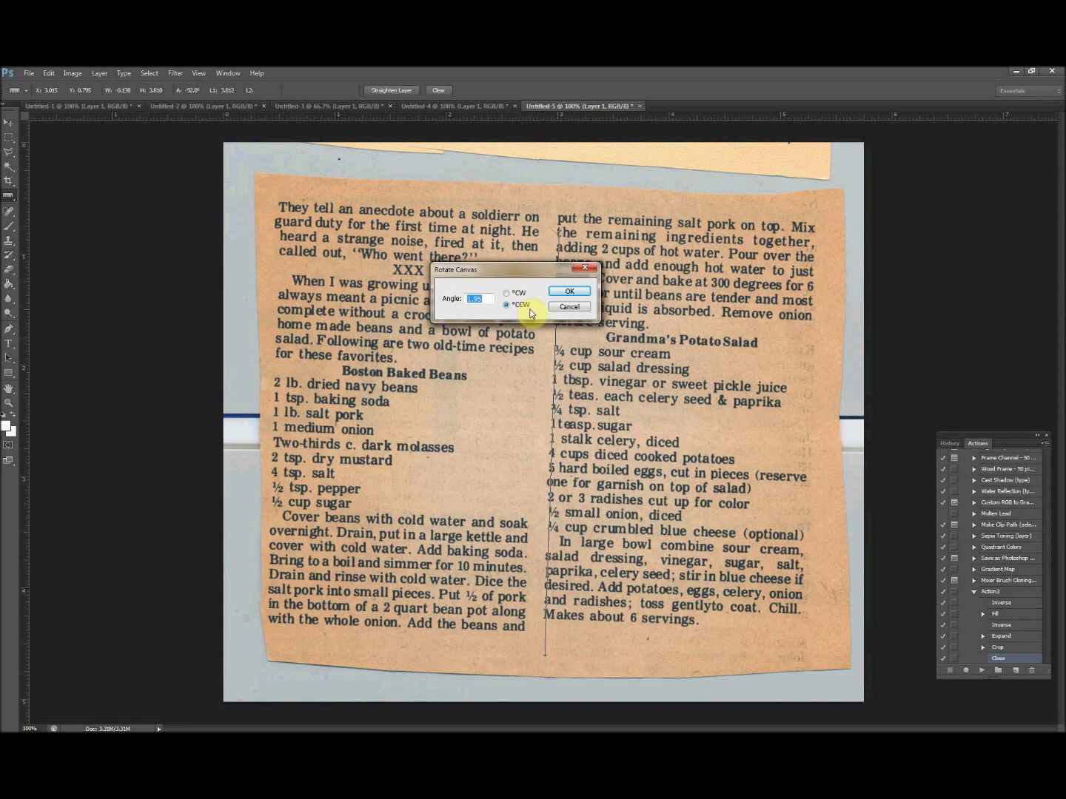
{"action": "left_click", "coordinate": [561, 291]}
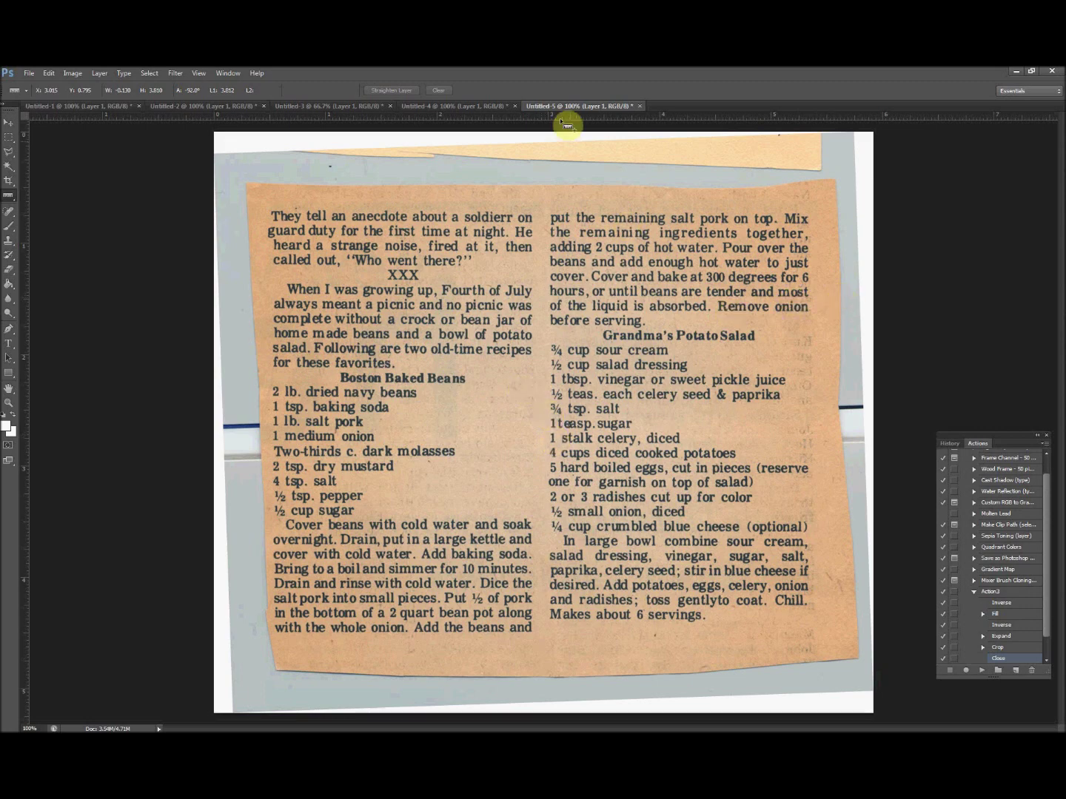
Straighten the Best-Ever Cherry Cobbler clipping by rotating its canvas to match a ruler line along the second line of the introduction.
{"action": "left_click", "coordinate": [478, 103]}
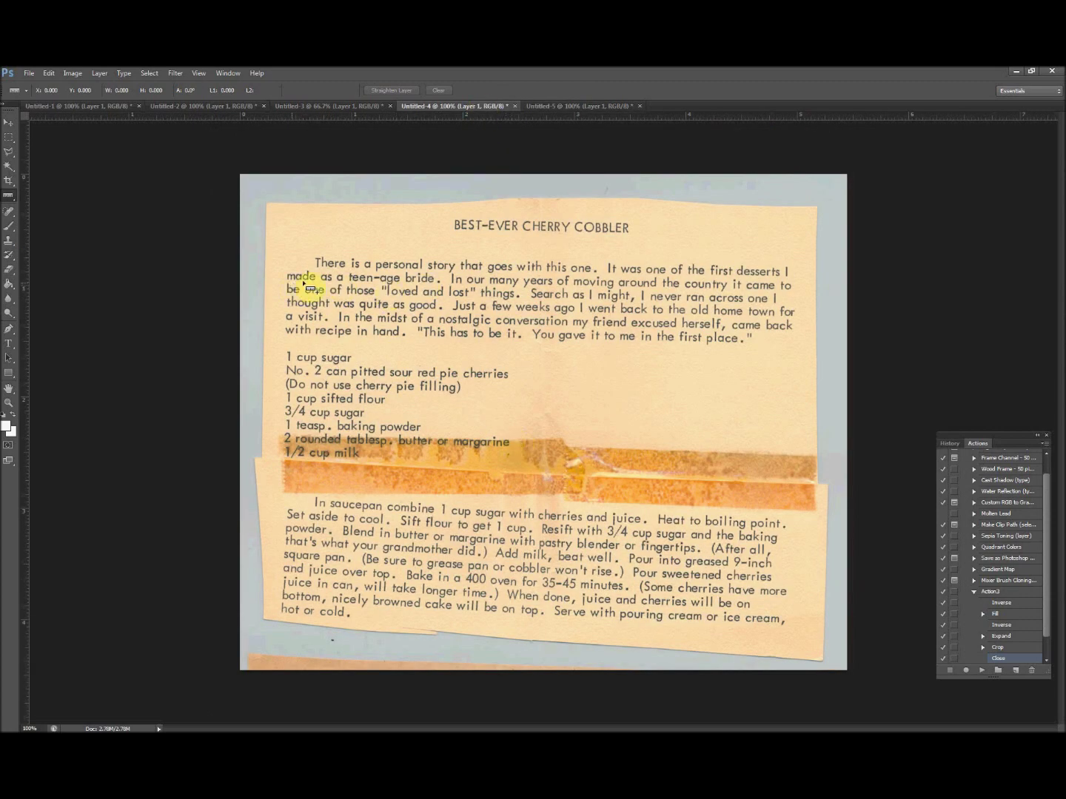
{"action": "left_click_drag", "start_coordinate": [306, 279], "coordinate": [790, 290]}
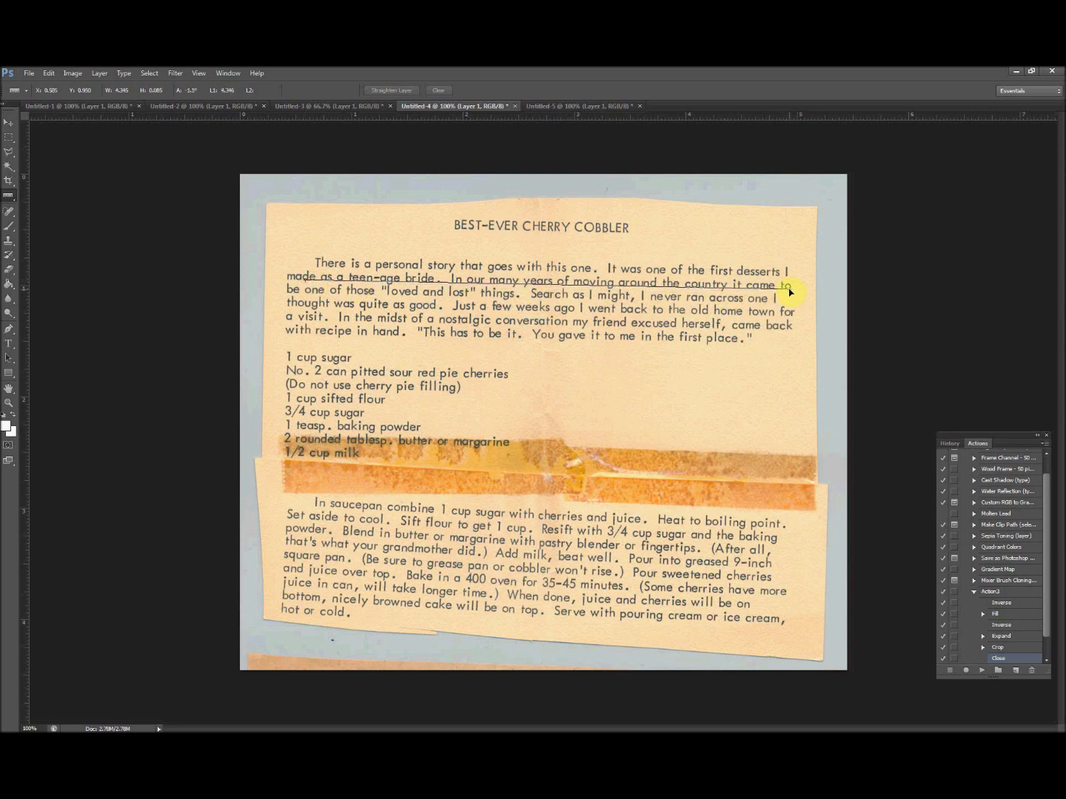
{"action": "left_click", "coordinate": [74, 74]}
{"action": "mouse_move", "coordinate": [90, 175]}
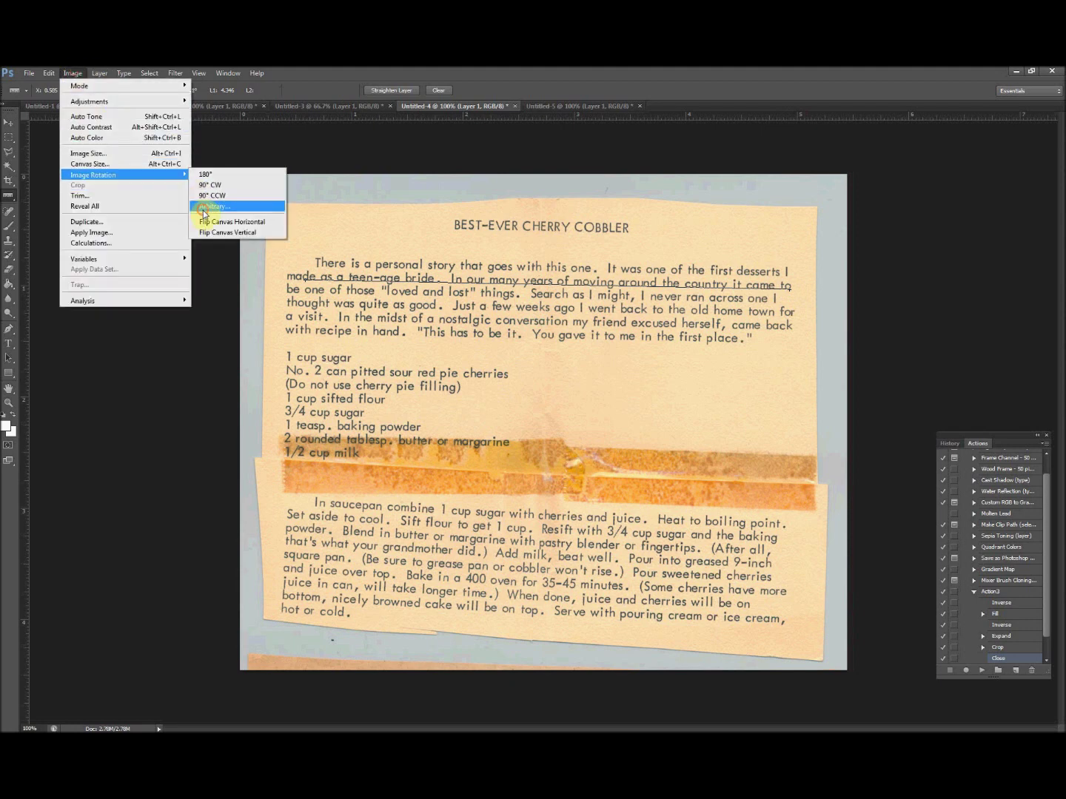
{"action": "left_click", "coordinate": [205, 208]}
{"action": "left_click", "coordinate": [575, 288]}
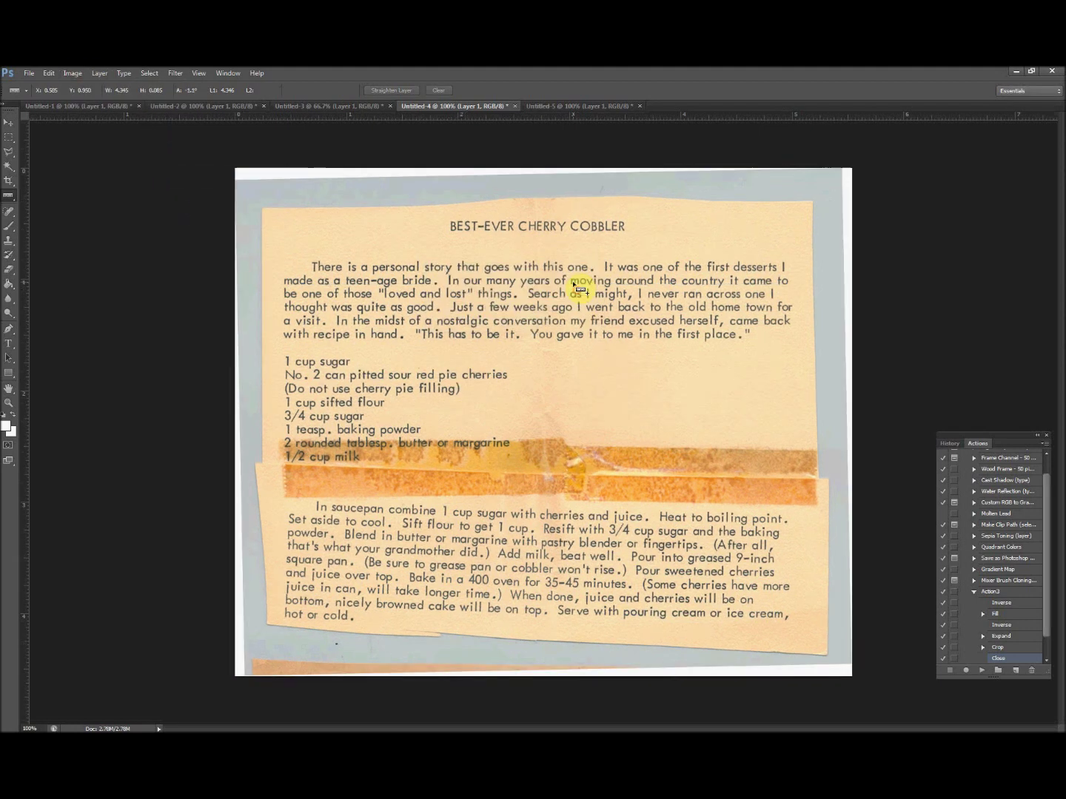
Straighten the Swedish Tea Ring clipping by rotating its canvas to match a ruler line down the text's left edge.
{"action": "left_click", "coordinate": [339, 106]}
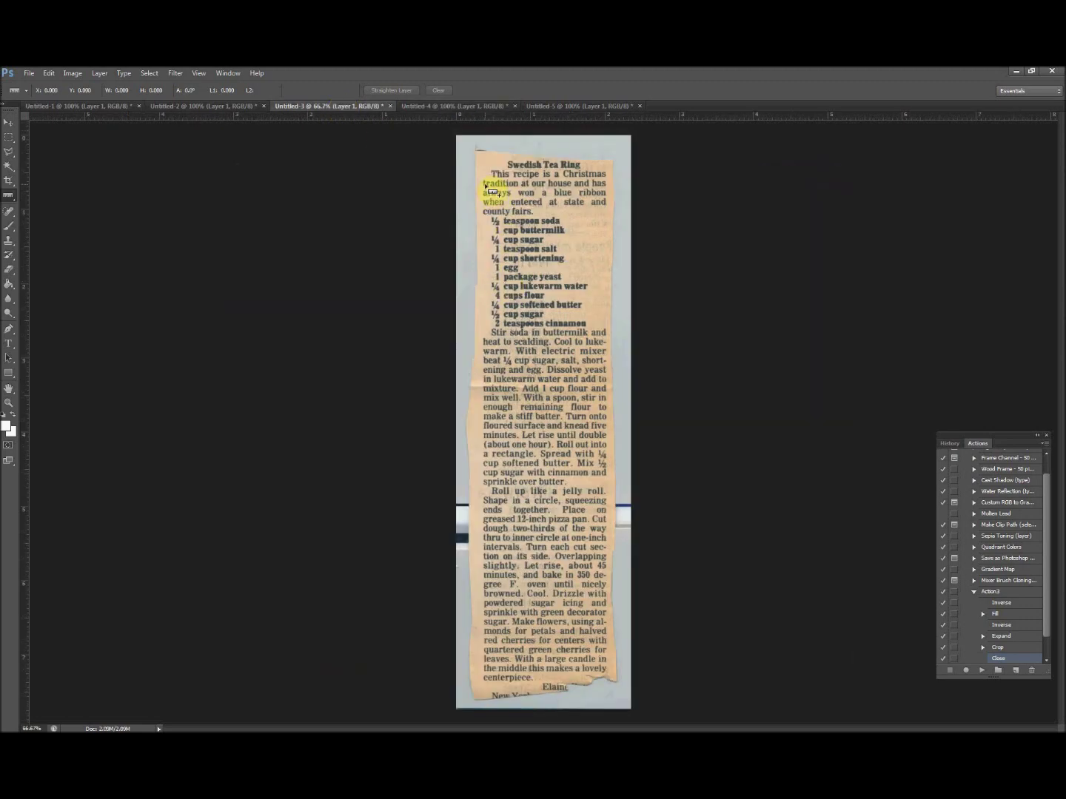
{"action": "left_click_drag", "start_coordinate": [485, 185], "coordinate": [486, 703]}
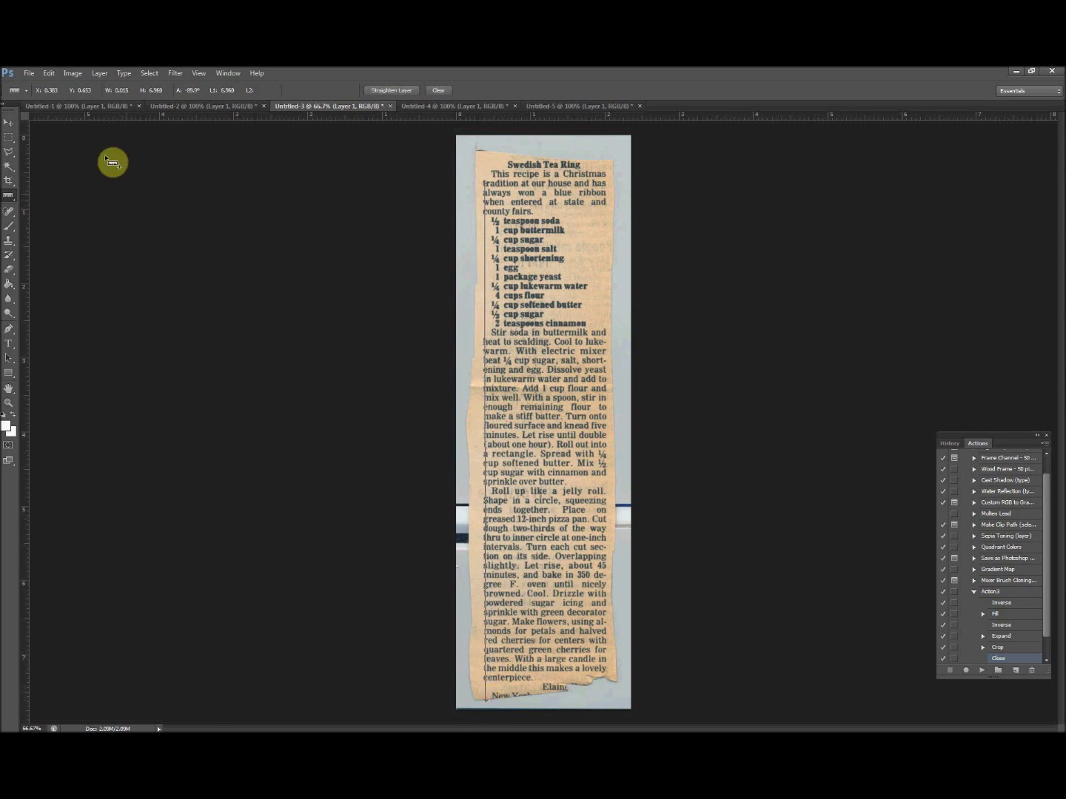
{"action": "left_click", "coordinate": [73, 73]}
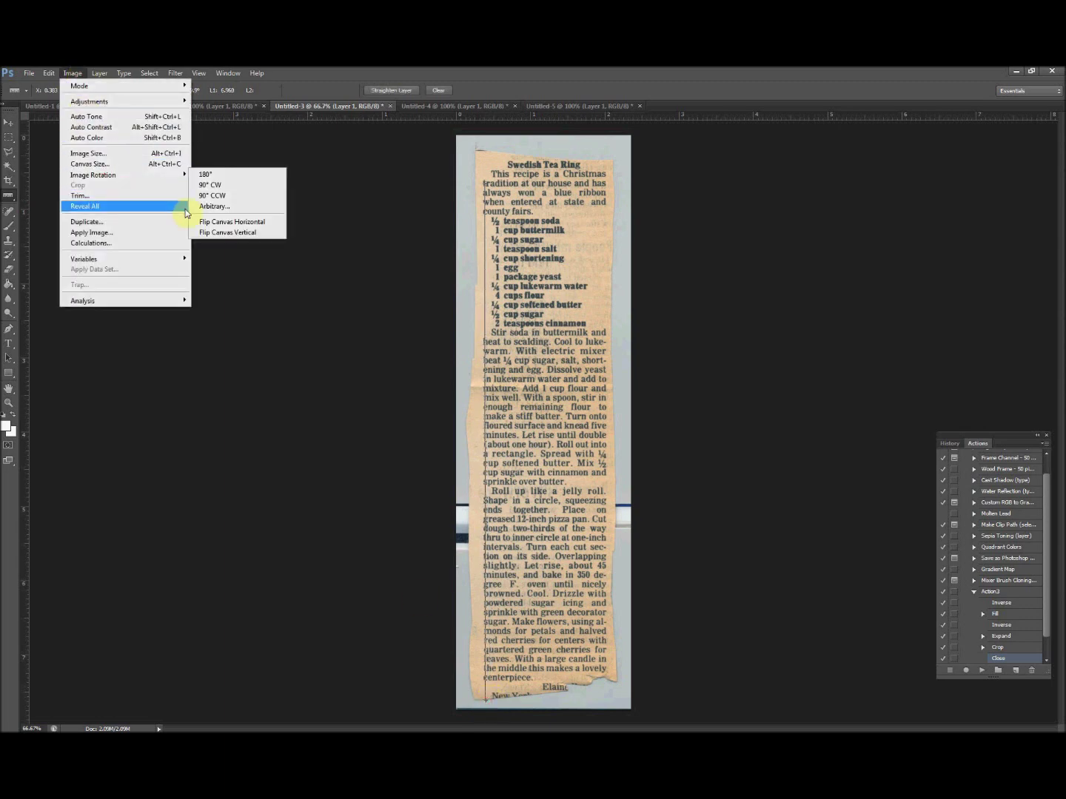
{"action": "mouse_move", "coordinate": [171, 175]}
{"action": "left_click", "coordinate": [215, 205]}
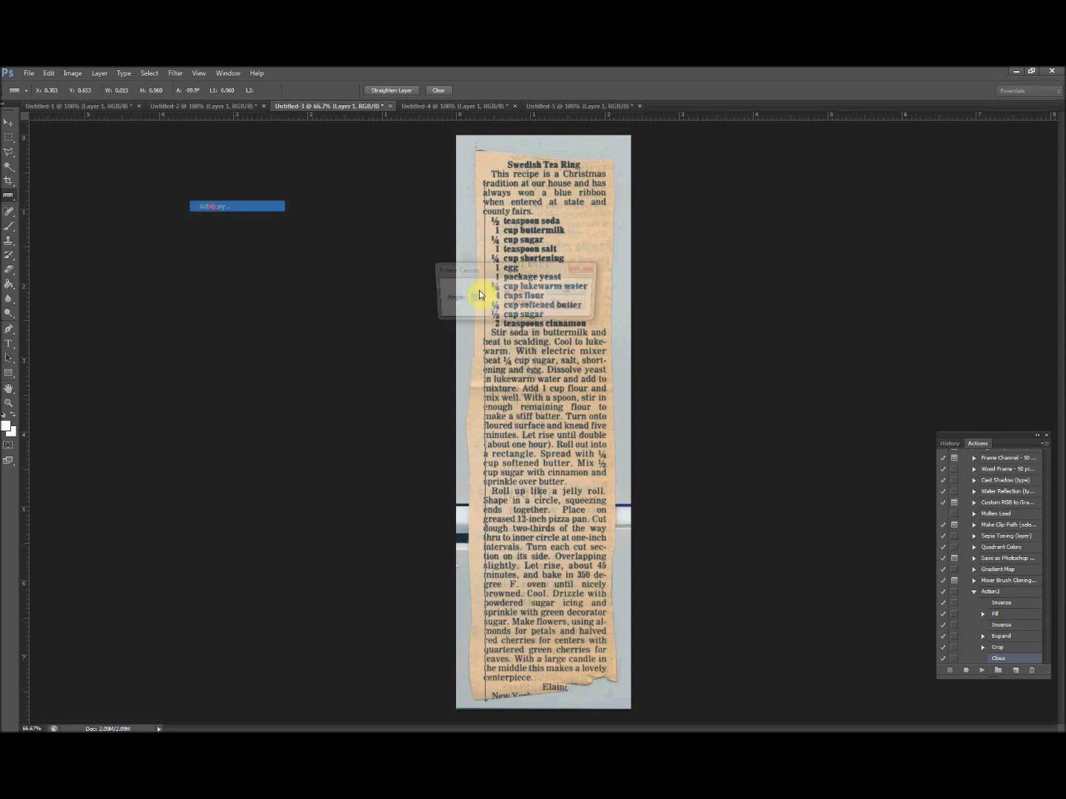
{"action": "left_click", "coordinate": [577, 296]}
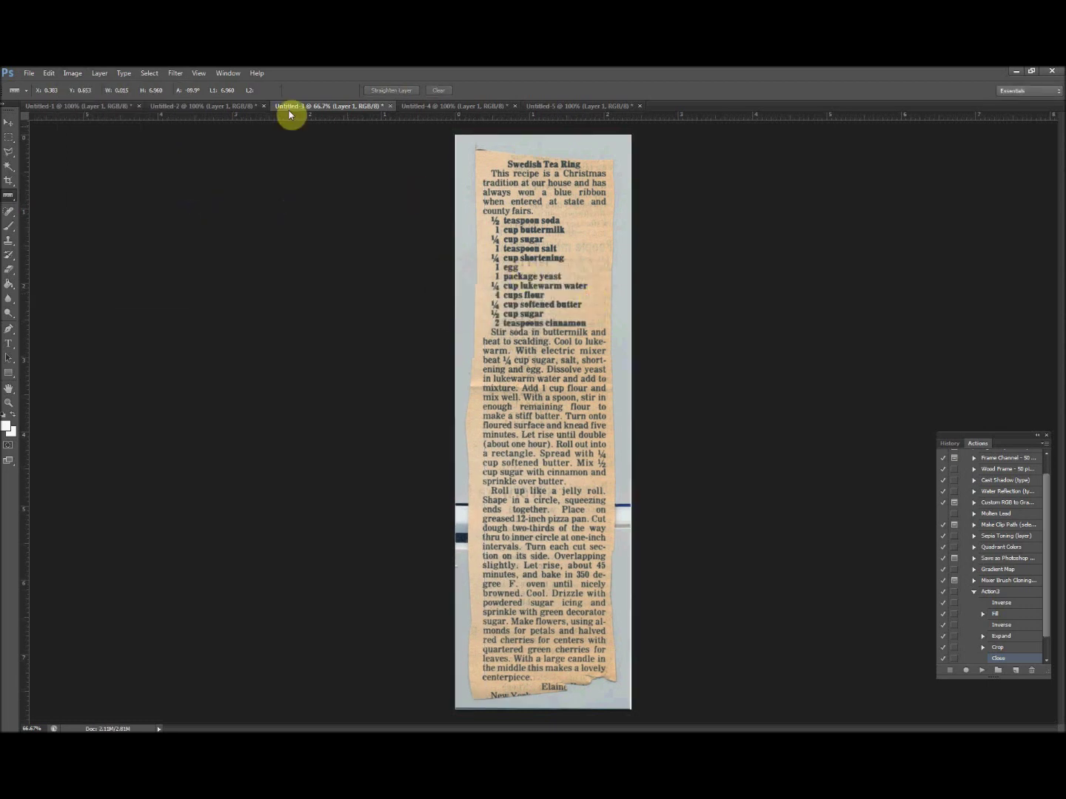
Straighten the Five-Hour Stew clipping by rotating its canvas to match a ruler line down the ingredient quantities.
{"action": "left_click", "coordinate": [225, 106]}
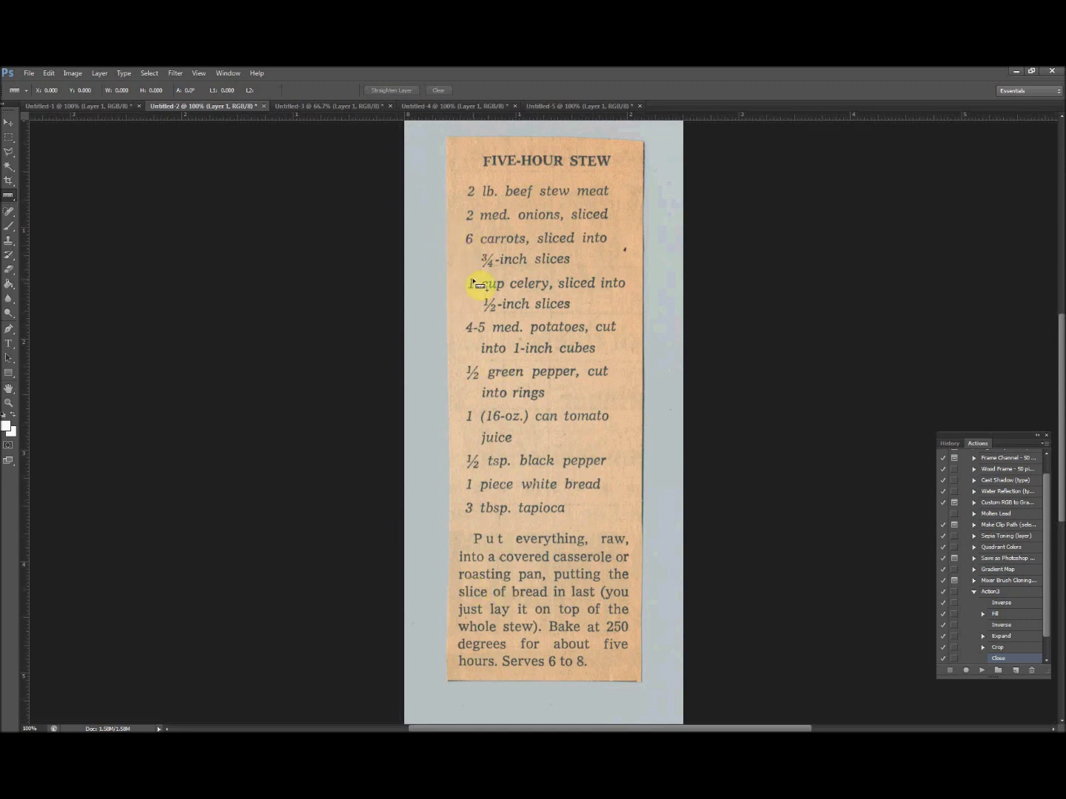
{"action": "left_click_drag", "start_coordinate": [472, 281], "coordinate": [470, 553]}
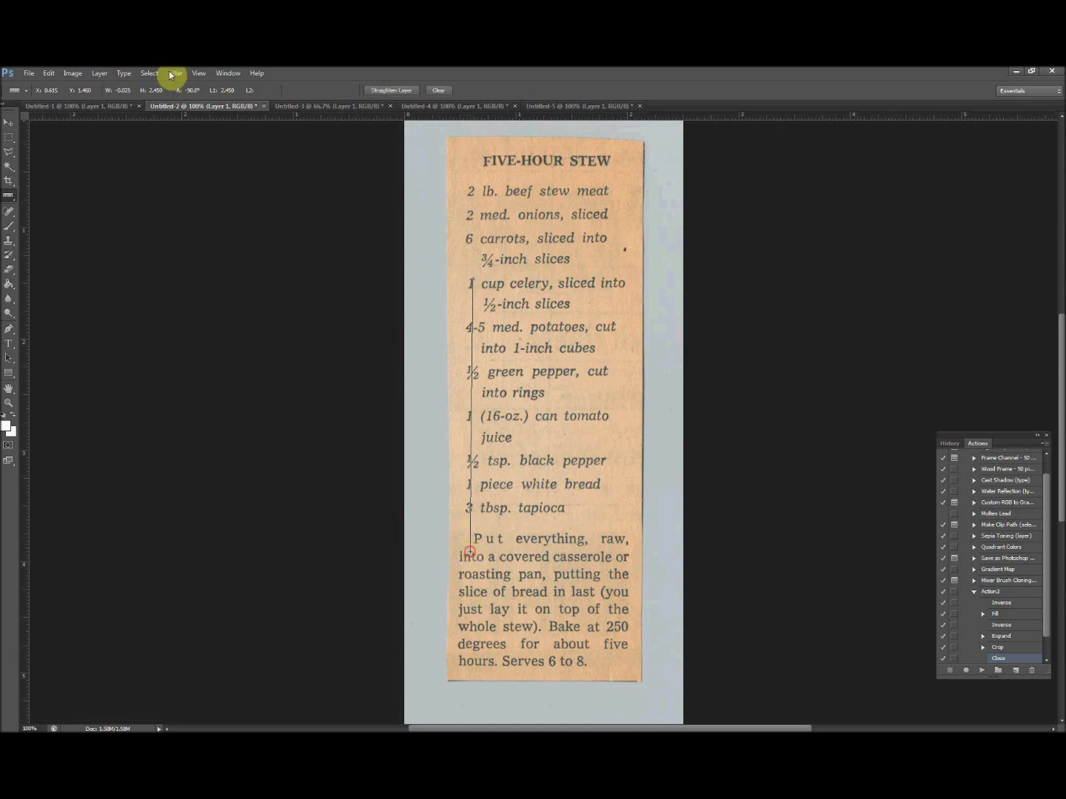
{"action": "left_click", "coordinate": [73, 73]}
{"action": "mouse_move", "coordinate": [115, 178]}
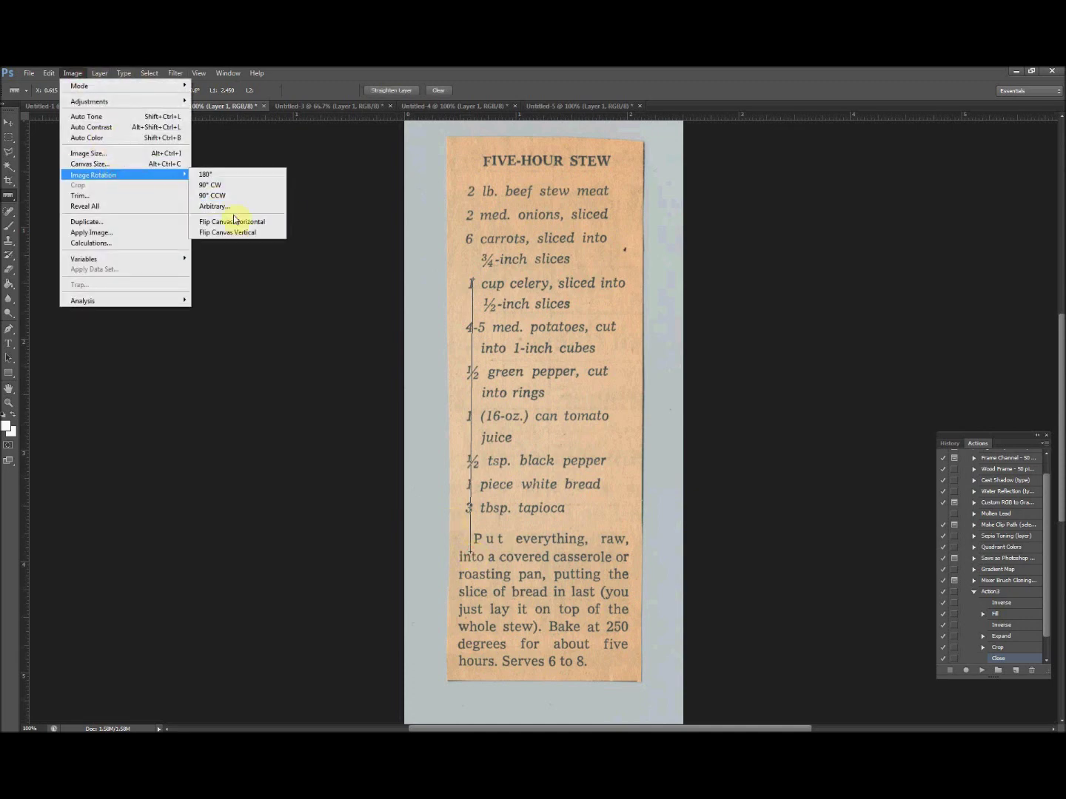
{"action": "left_click", "coordinate": [236, 207]}
{"action": "left_click", "coordinate": [555, 293]}
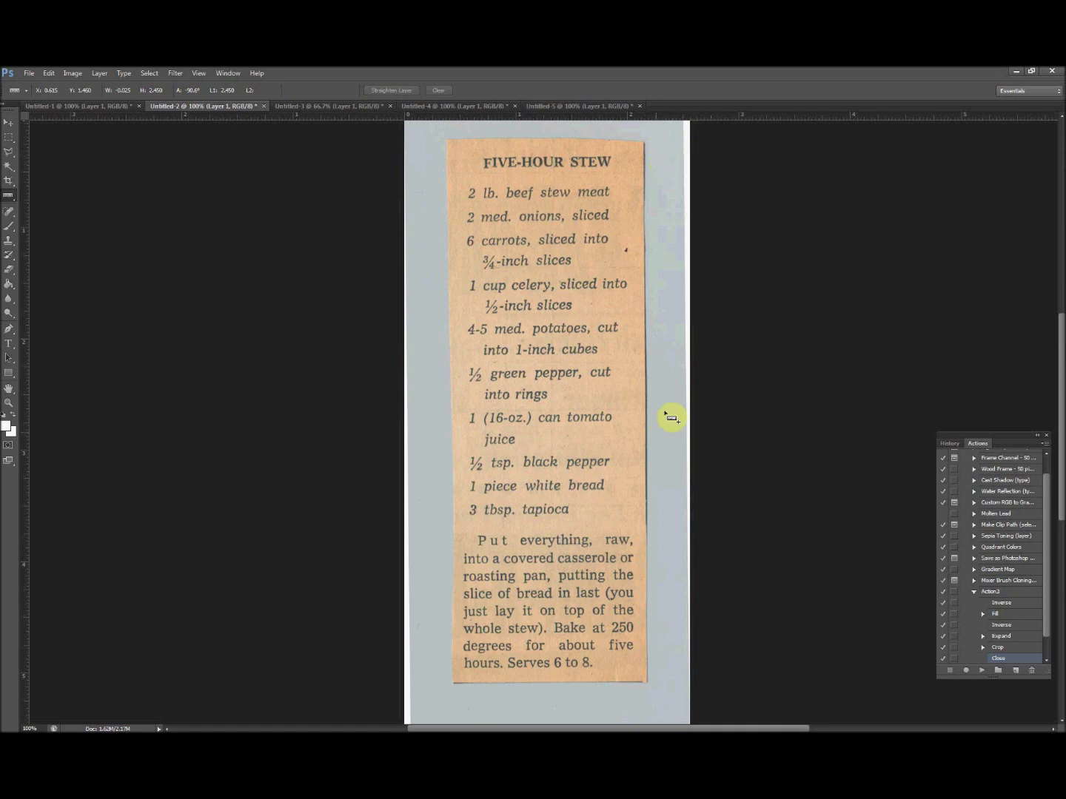
Straighten the Fudge clipping with a ruler line along the "Cook everything" line, rotating the canvas 2.98° clockwise.
{"action": "left_click", "coordinate": [114, 108]}
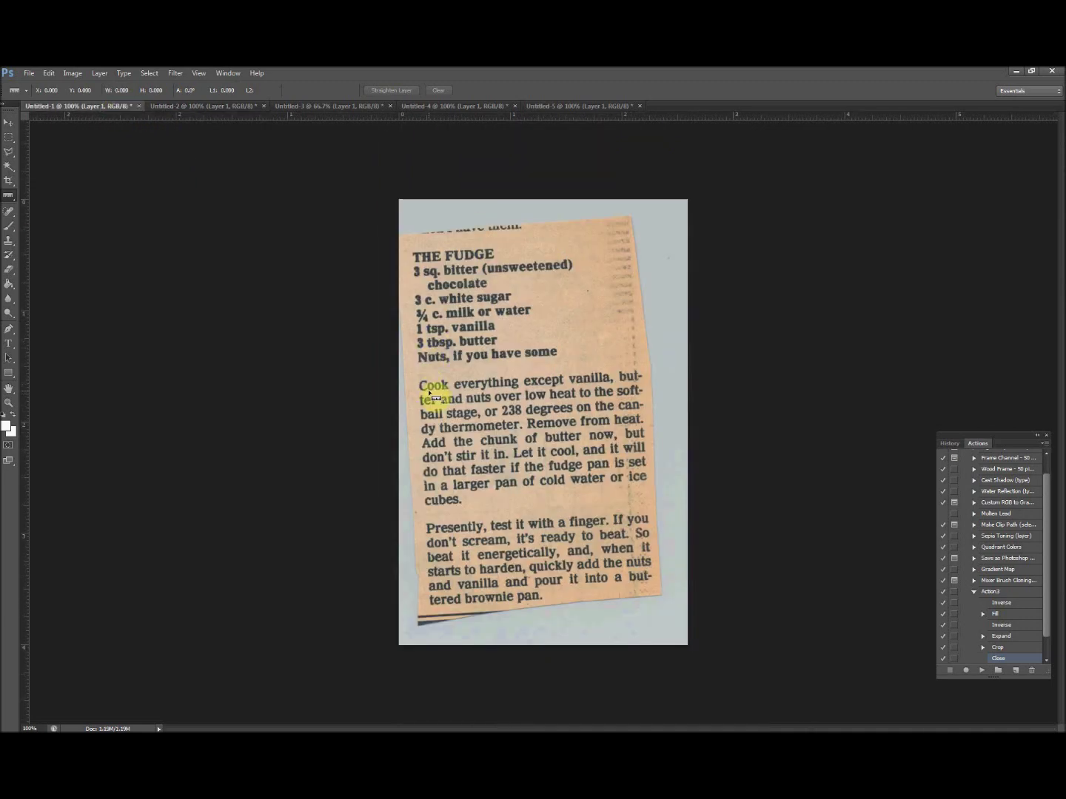
{"action": "mouse_move", "coordinate": [430, 389]}
{"action": "left_mouse_down"}
{"action": "mouse_move", "coordinate": [658, 388]}
{"action": "mouse_move", "coordinate": [678, 378]}
{"action": "left_mouse_up"}
{"action": "left_click", "coordinate": [73, 73]}
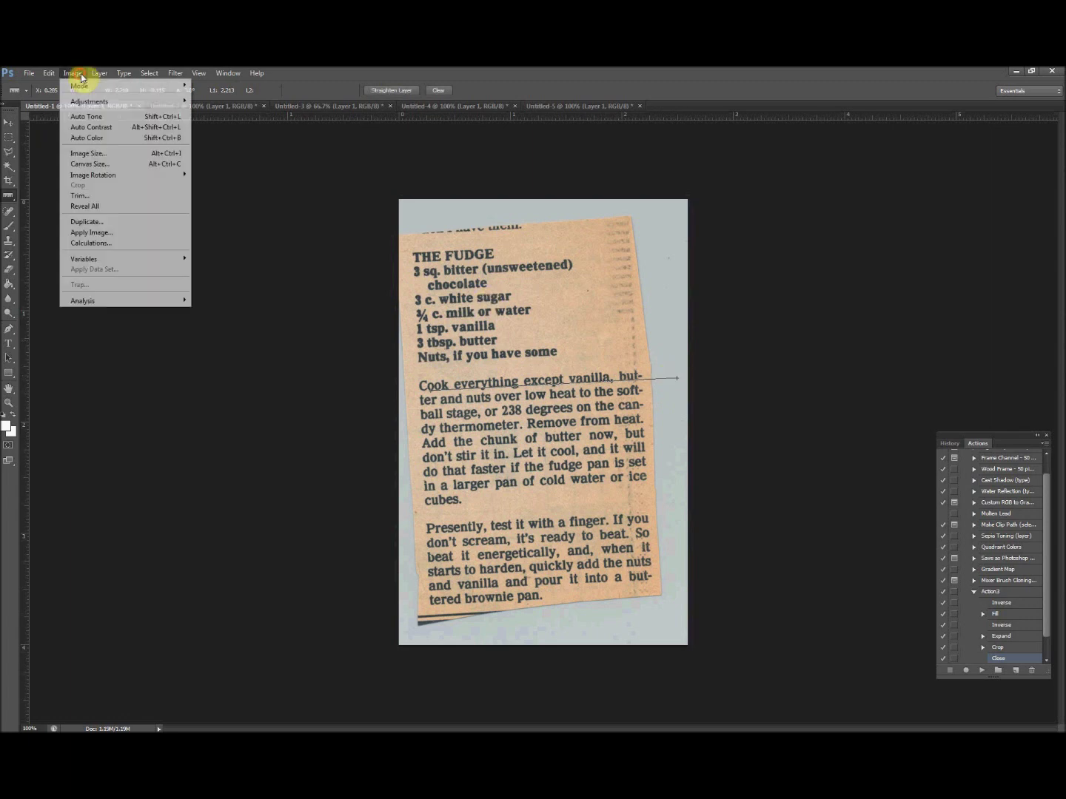
{"action": "mouse_move", "coordinate": [128, 180]}
{"action": "left_click", "coordinate": [201, 208]}
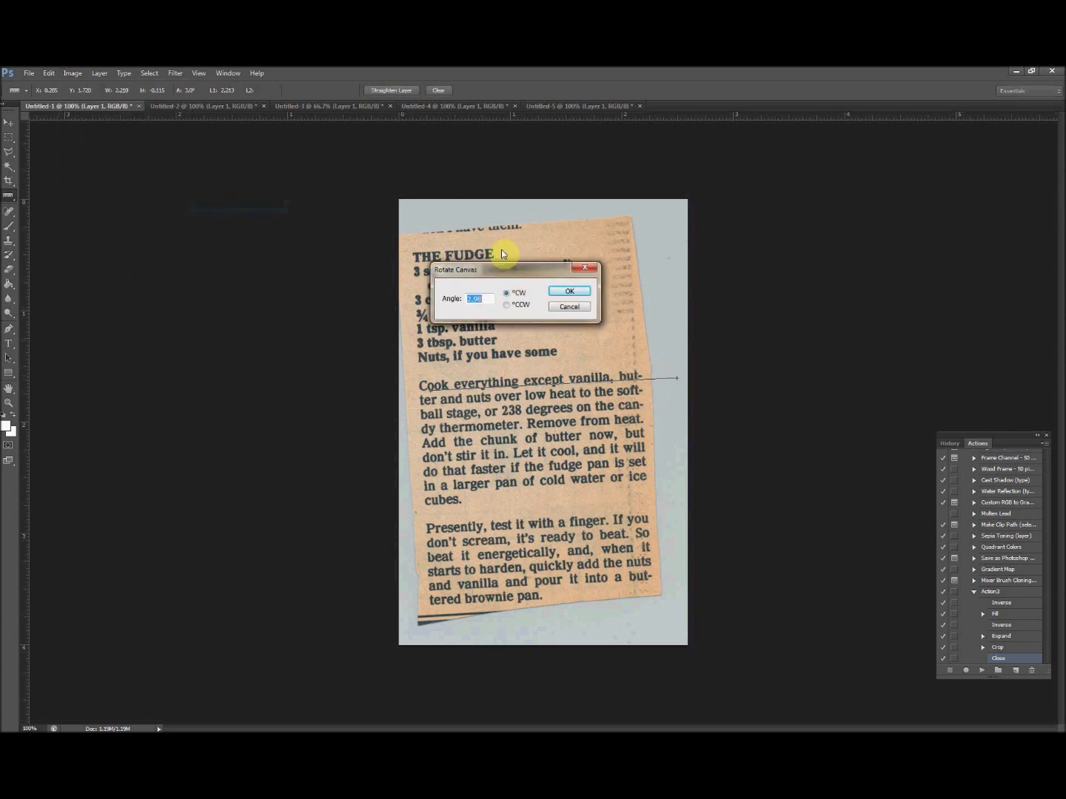
{"action": "left_click", "coordinate": [567, 291]}
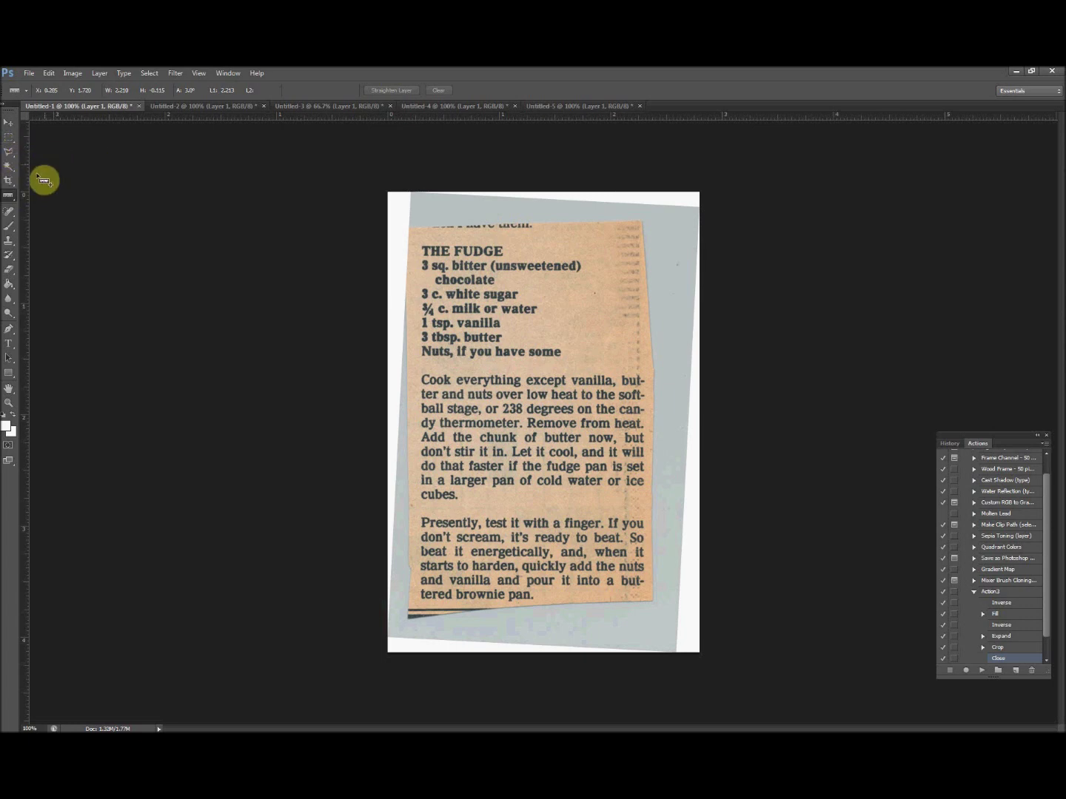
Remove the dark speck beside the Fudge ingredients and a mark near the paper's right edge with the Spot Healing Brush.
{"action": "left_click", "coordinate": [9, 211]}
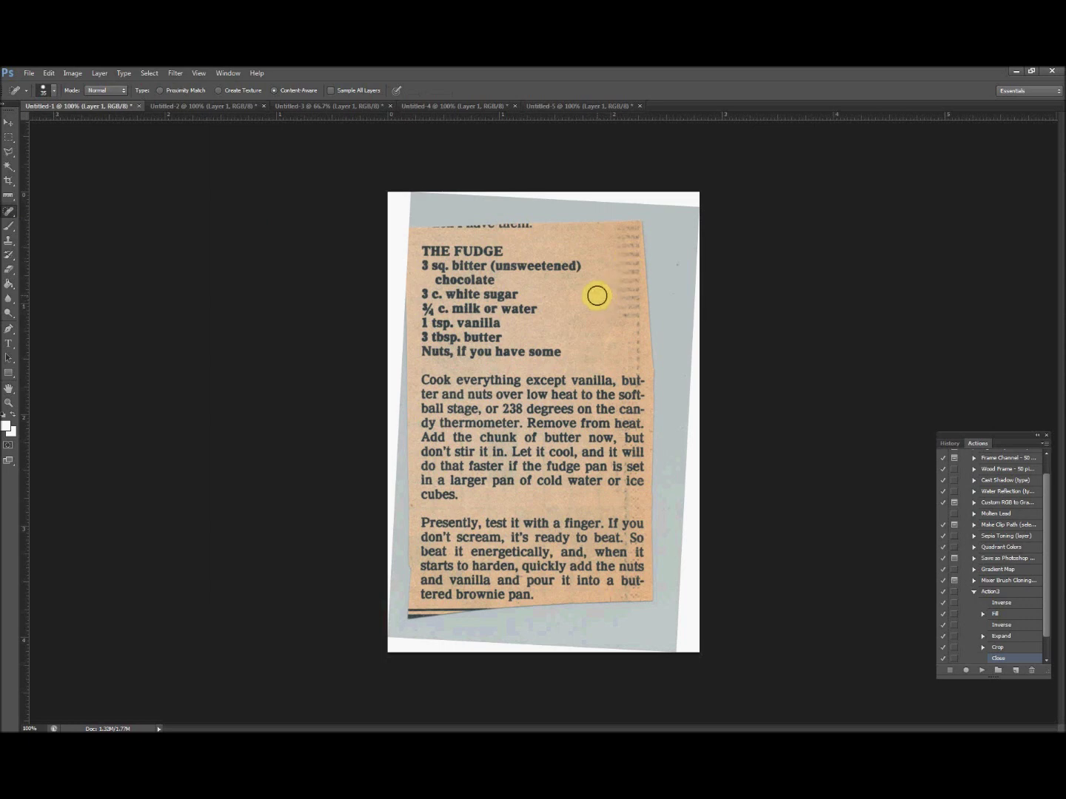
{"action": "right_click", "coordinate": [14, 216]}
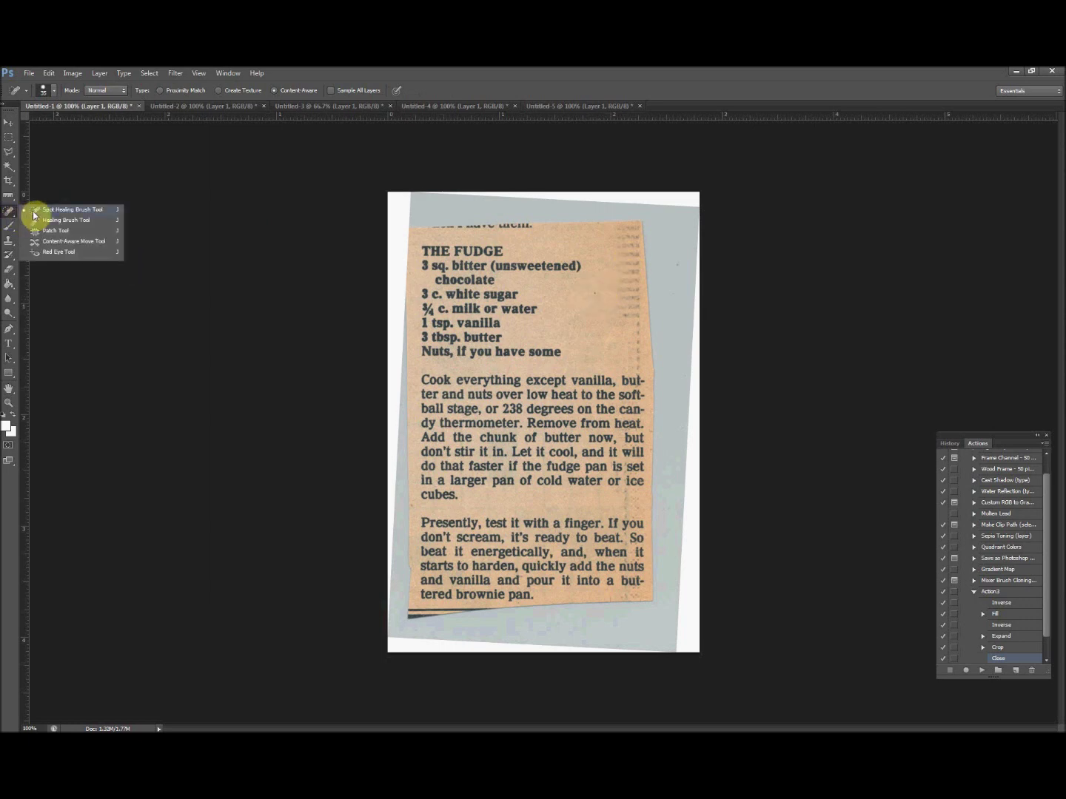
{"action": "left_click", "coordinate": [38, 210]}
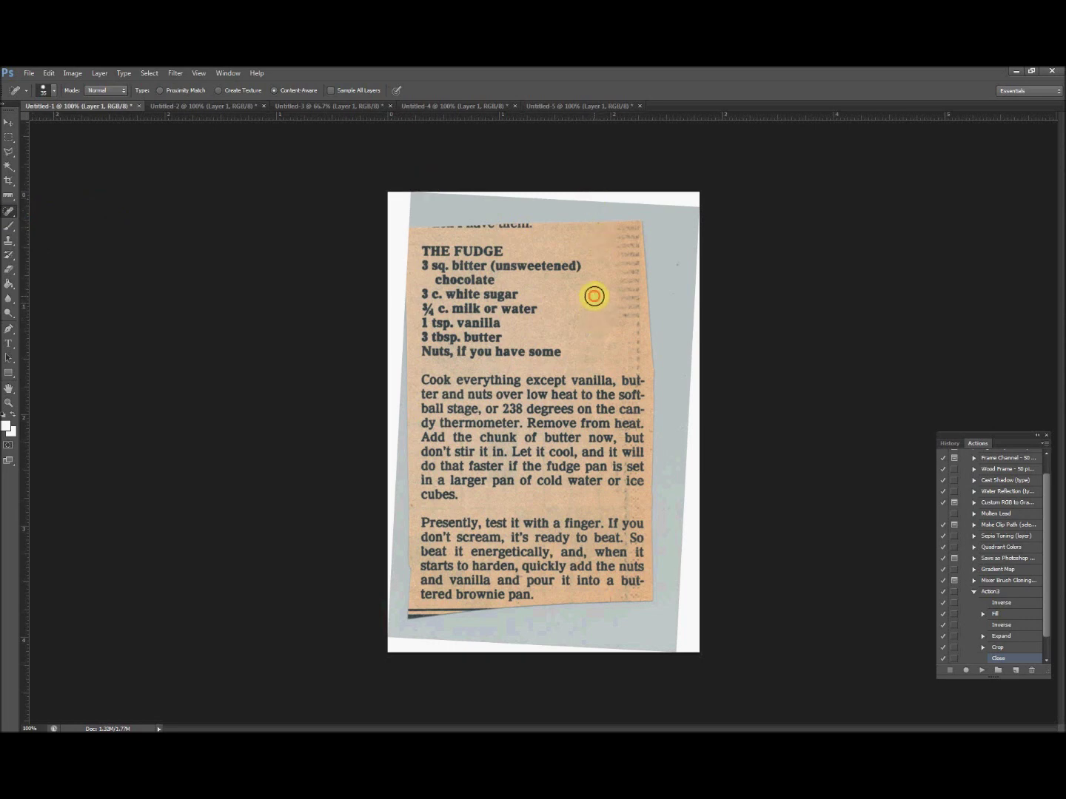
{"action": "left_click", "coordinate": [634, 307]}
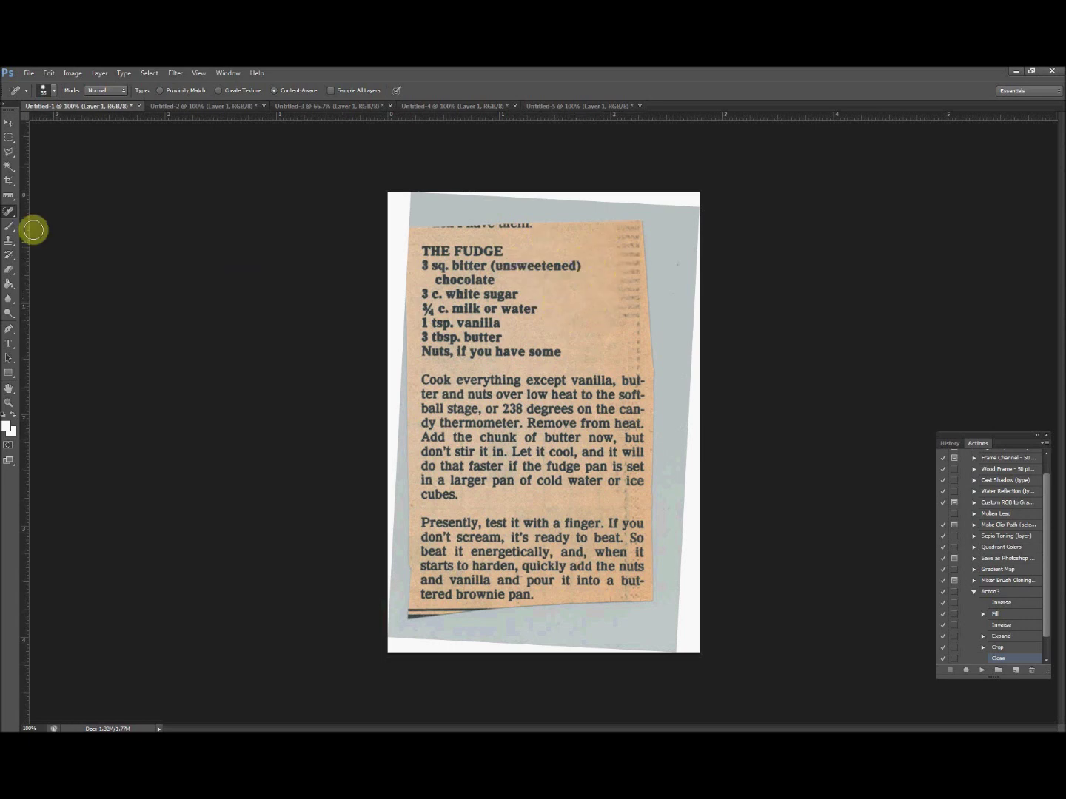
{"action": "left_click", "coordinate": [9, 140]}
{"action": "left_click_drag", "start_coordinate": [675, 618], "coordinate": [421, 235]}
{"action": "left_click", "coordinate": [10, 140]}
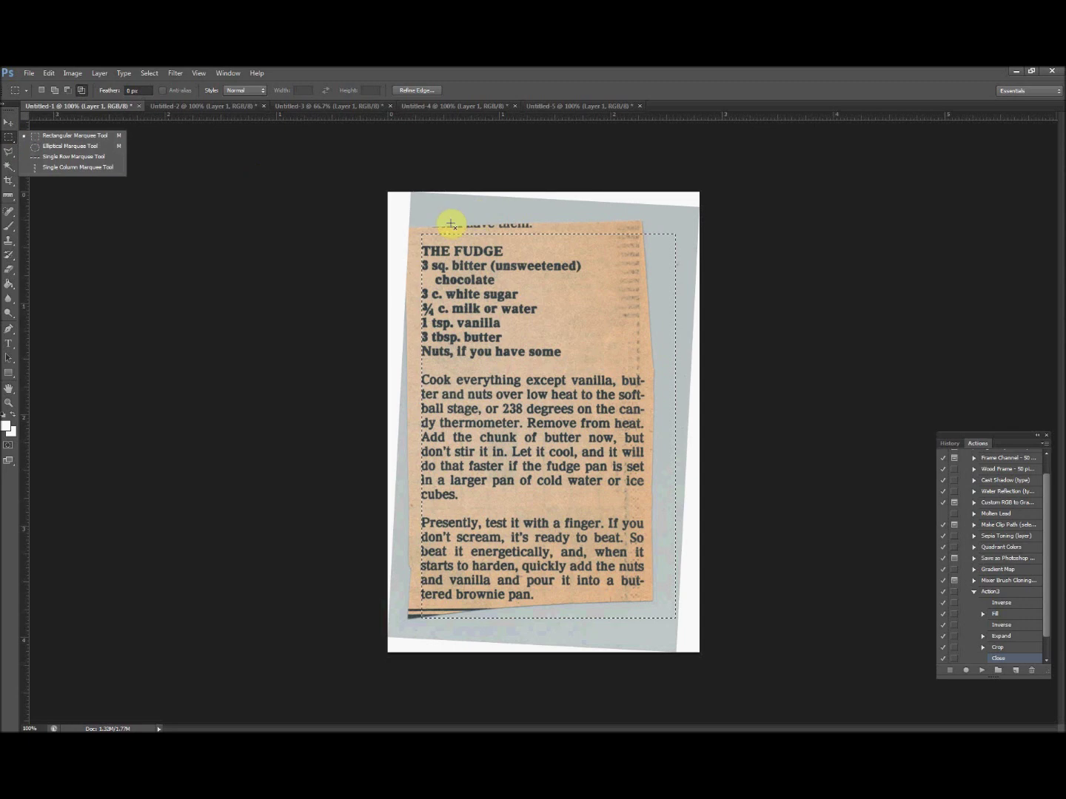
{"action": "left_click", "coordinate": [429, 222]}
{"action": "left_click_drag", "start_coordinate": [687, 634], "coordinate": [643, 405]}
{"action": "left_click", "coordinate": [542, 346]}
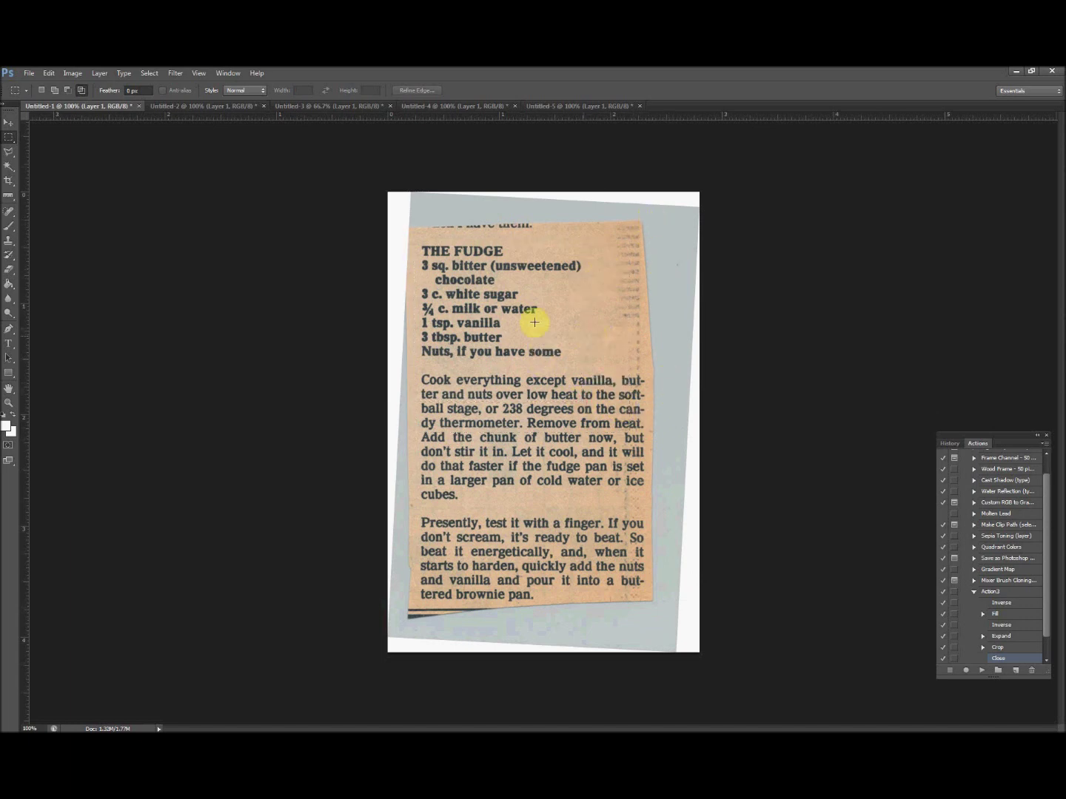
Select the Fudge recipe text with intersecting rectangular marquees, about 2.12 × 3.28 in, and fill the gray background inside the selection with white.
{"action": "left_click_drag", "start_coordinate": [690, 623], "coordinate": [416, 243]}
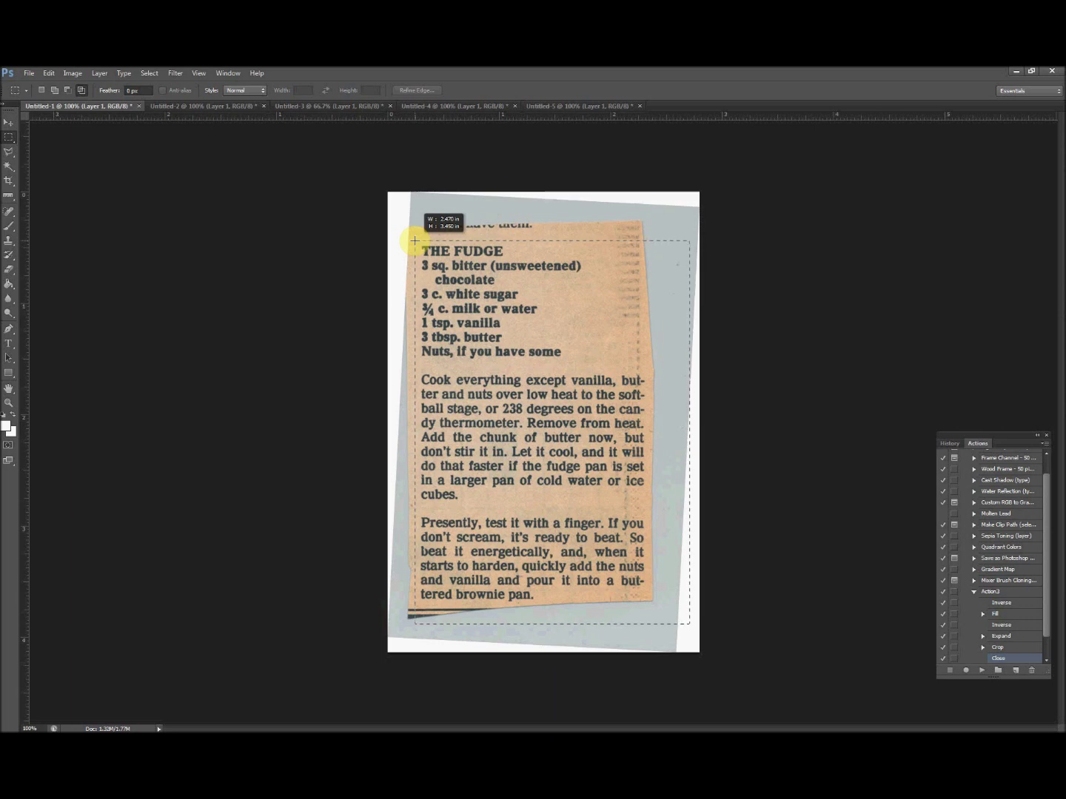
{"action": "left_click_drag", "start_coordinate": [594, 570], "coordinate": [651, 605]}
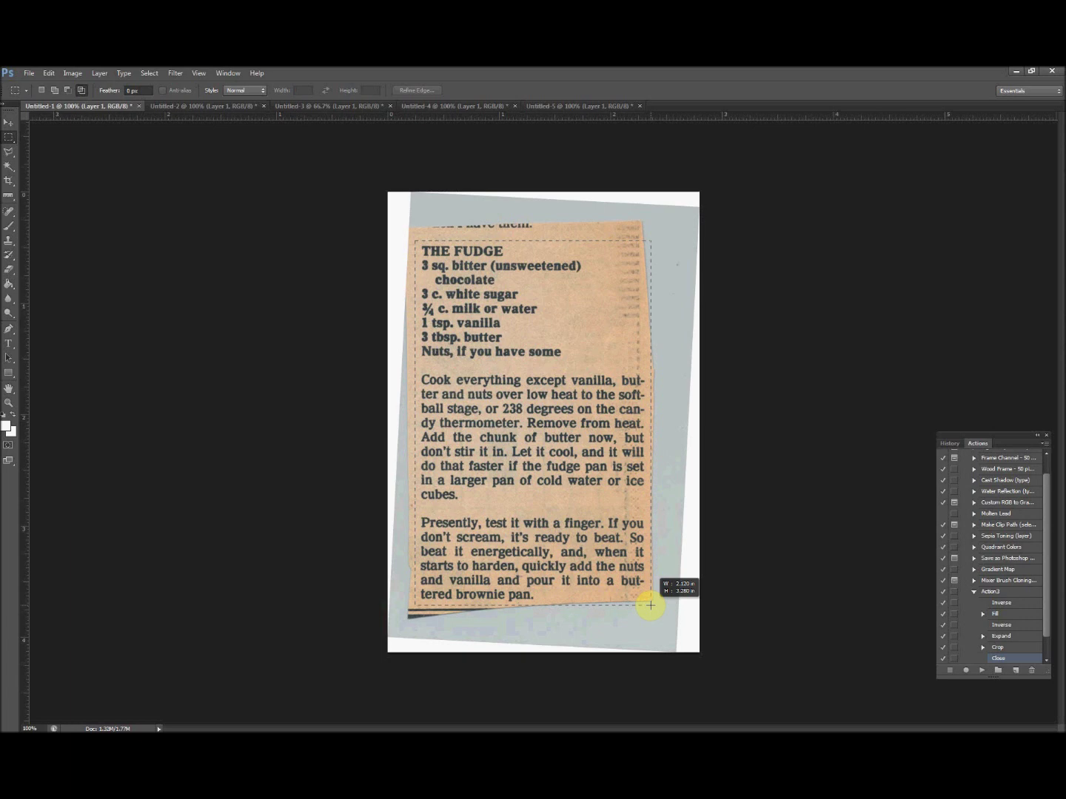
{"action": "left_click_drag", "start_coordinate": [650, 605], "coordinate": [650, 605]}
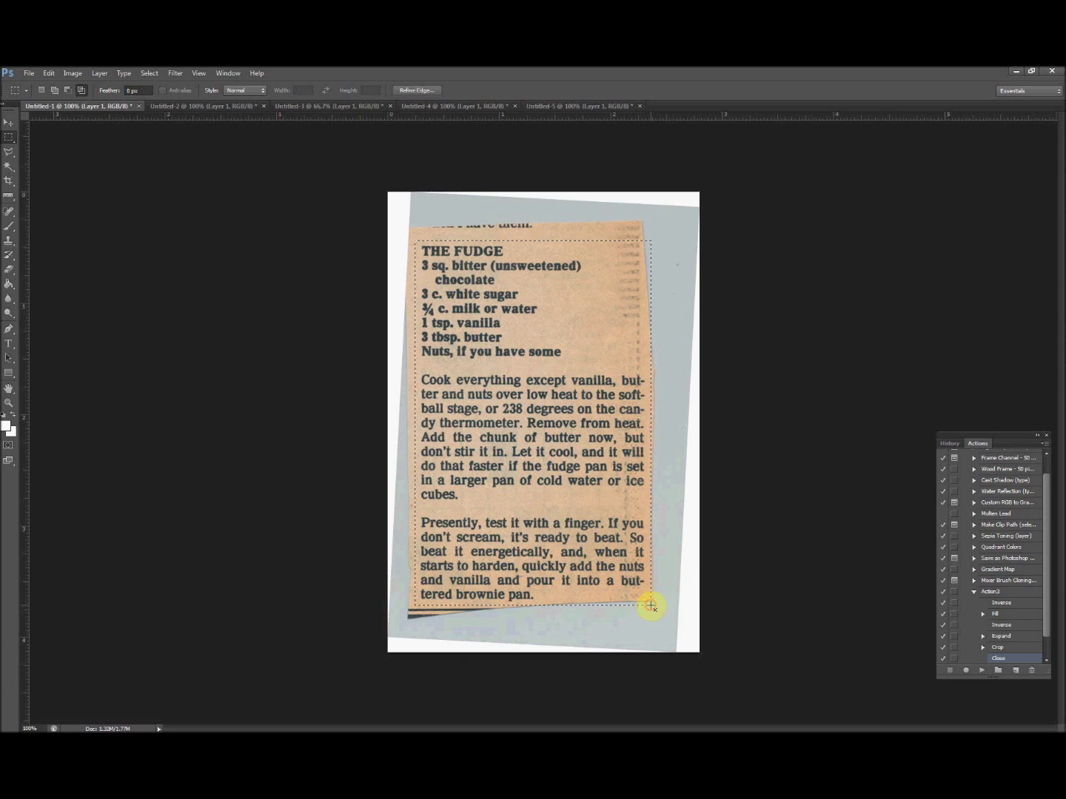
{"action": "left_click", "coordinate": [9, 287]}
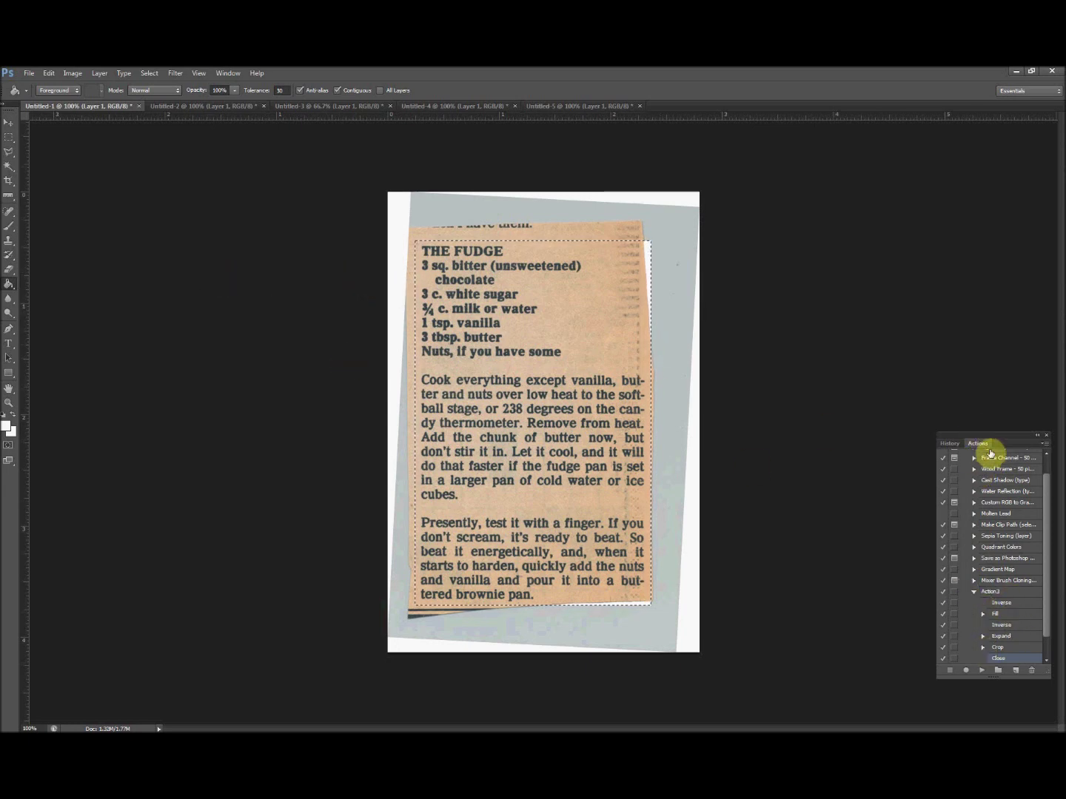
Play Action3 on the selected Fudge clipping to whiten its surroundings and crop it, cancel the document closing, and deselect.
{"action": "left_click_drag", "start_coordinate": [993, 441], "coordinate": [948, 317]}
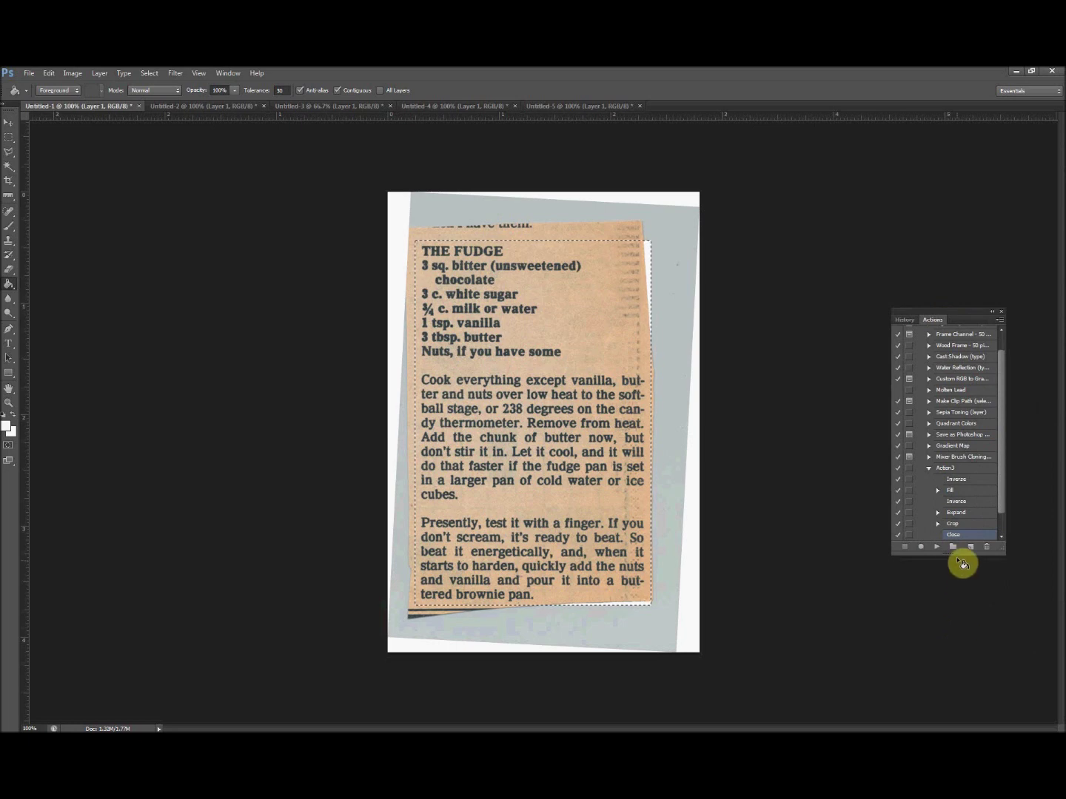
{"action": "left_click_drag", "start_coordinate": [952, 552], "coordinate": [962, 644]}
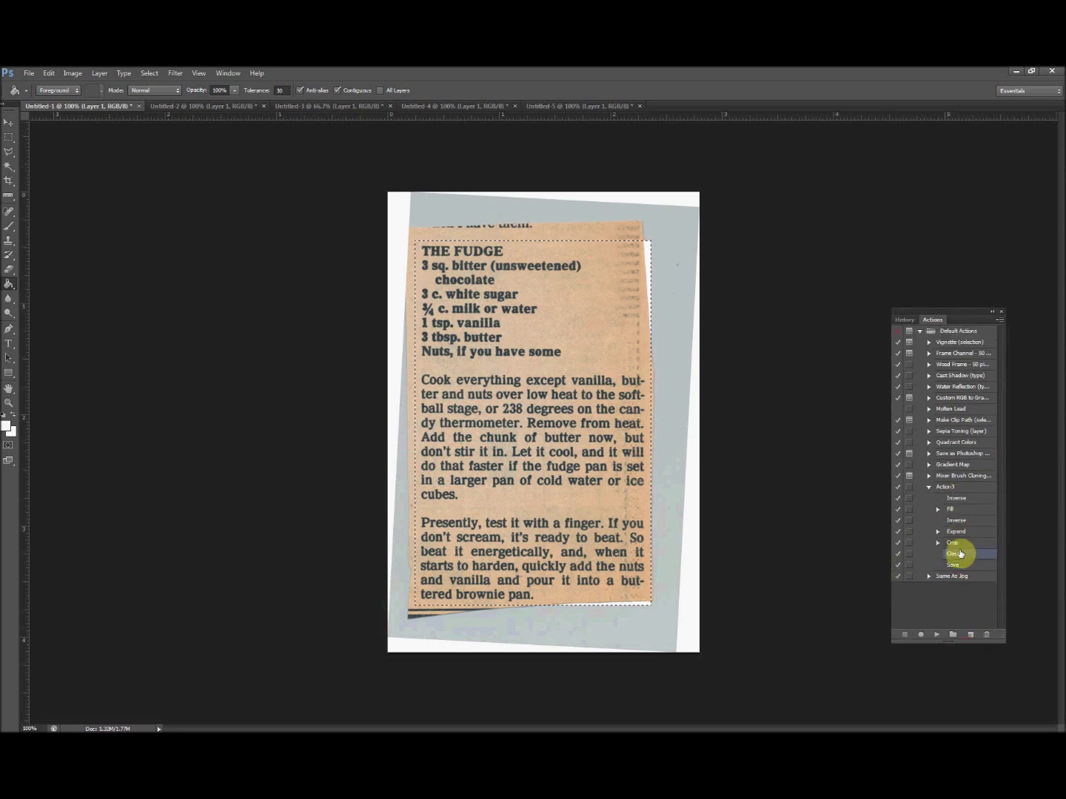
{"action": "left_click", "coordinate": [947, 489]}
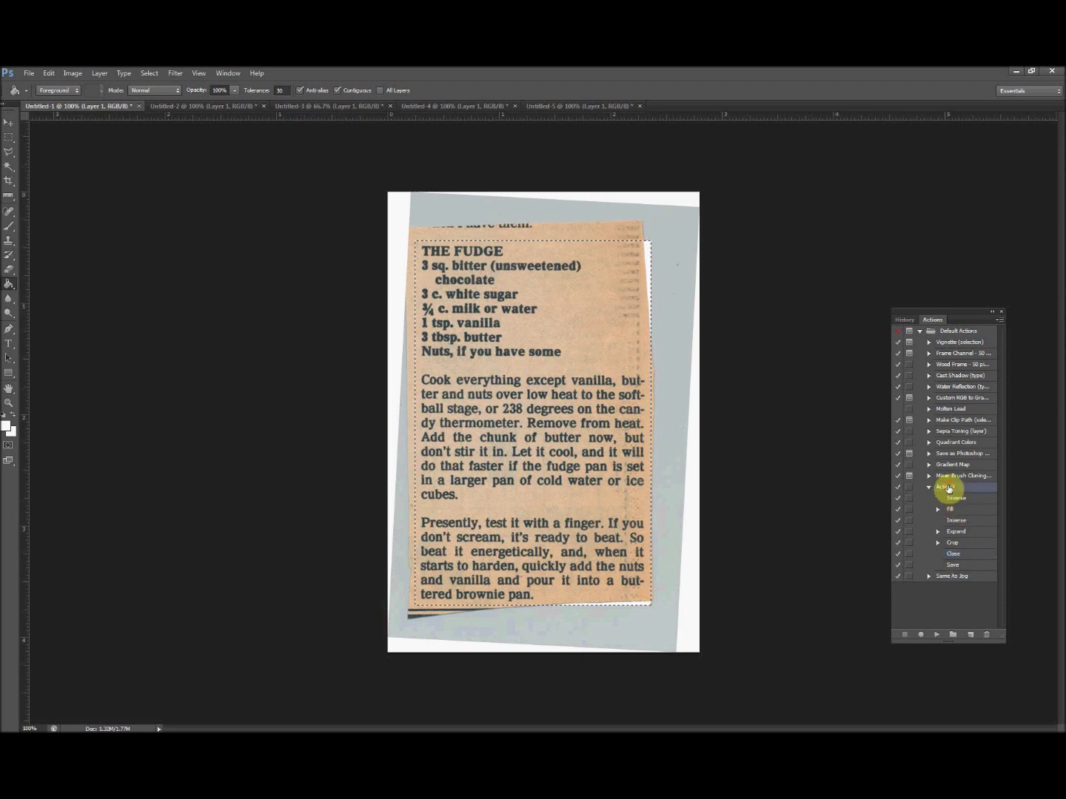
{"action": "left_click", "coordinate": [936, 635]}
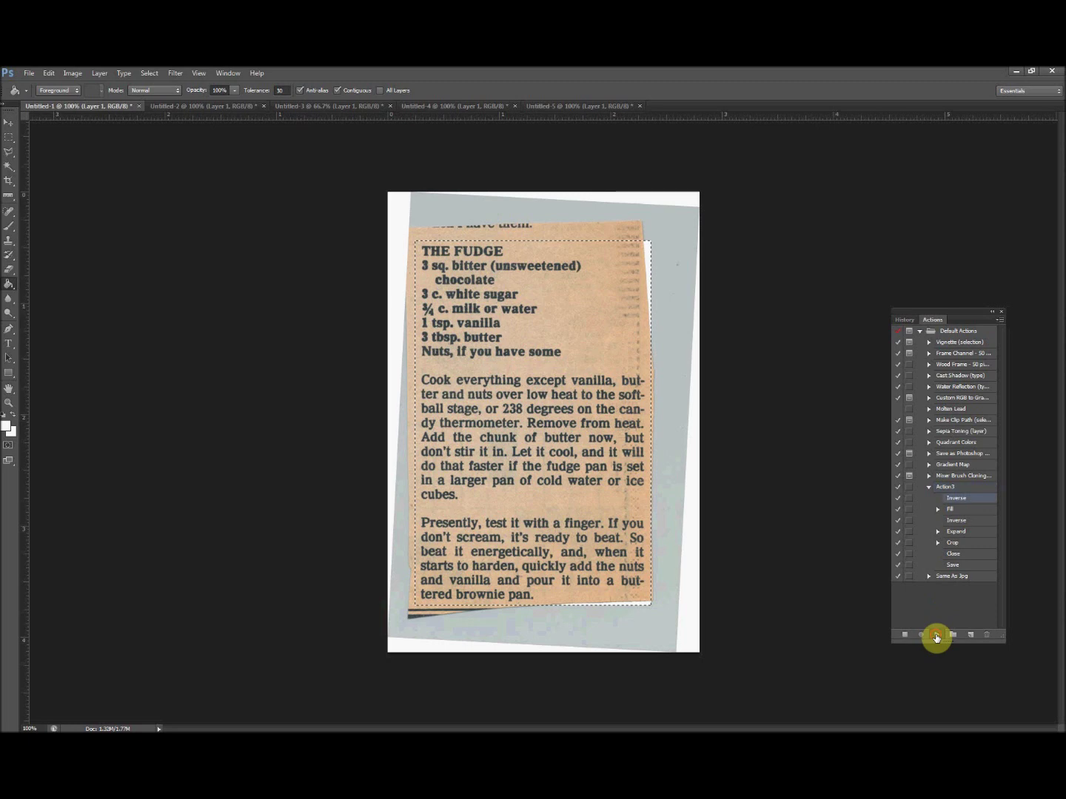
{"action": "left_click_drag", "start_coordinate": [510, 270], "coordinate": [214, 256]}
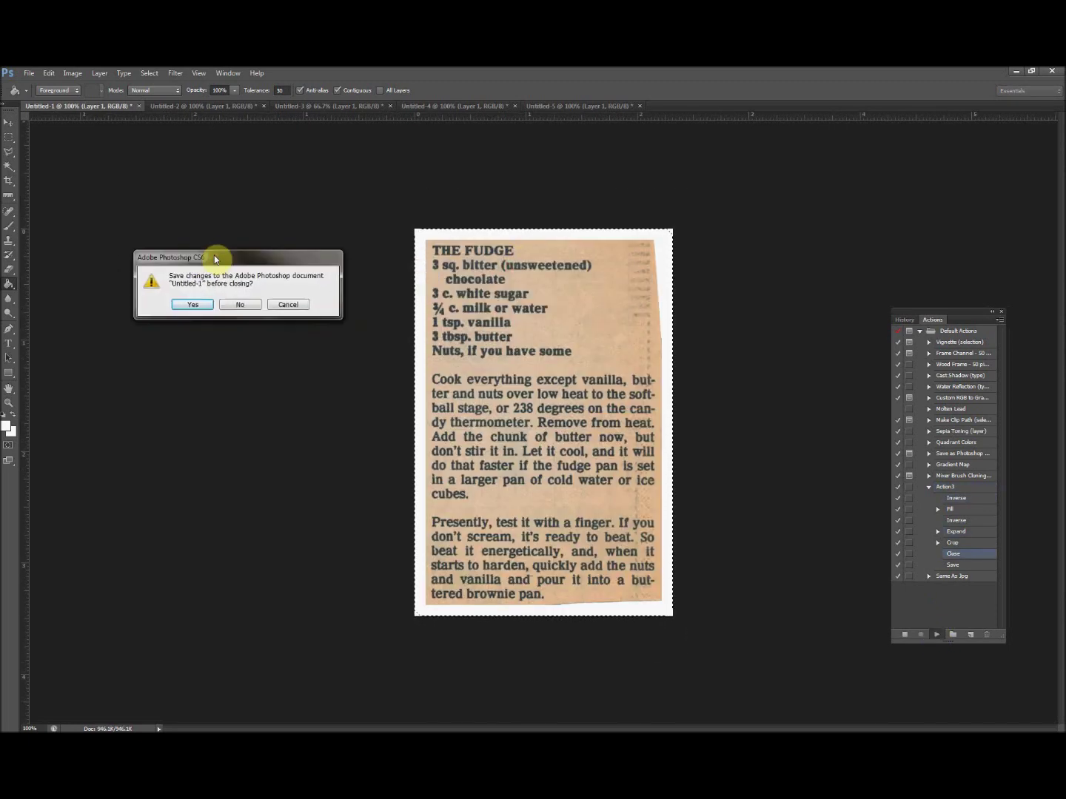
{"action": "left_click", "coordinate": [301, 307]}
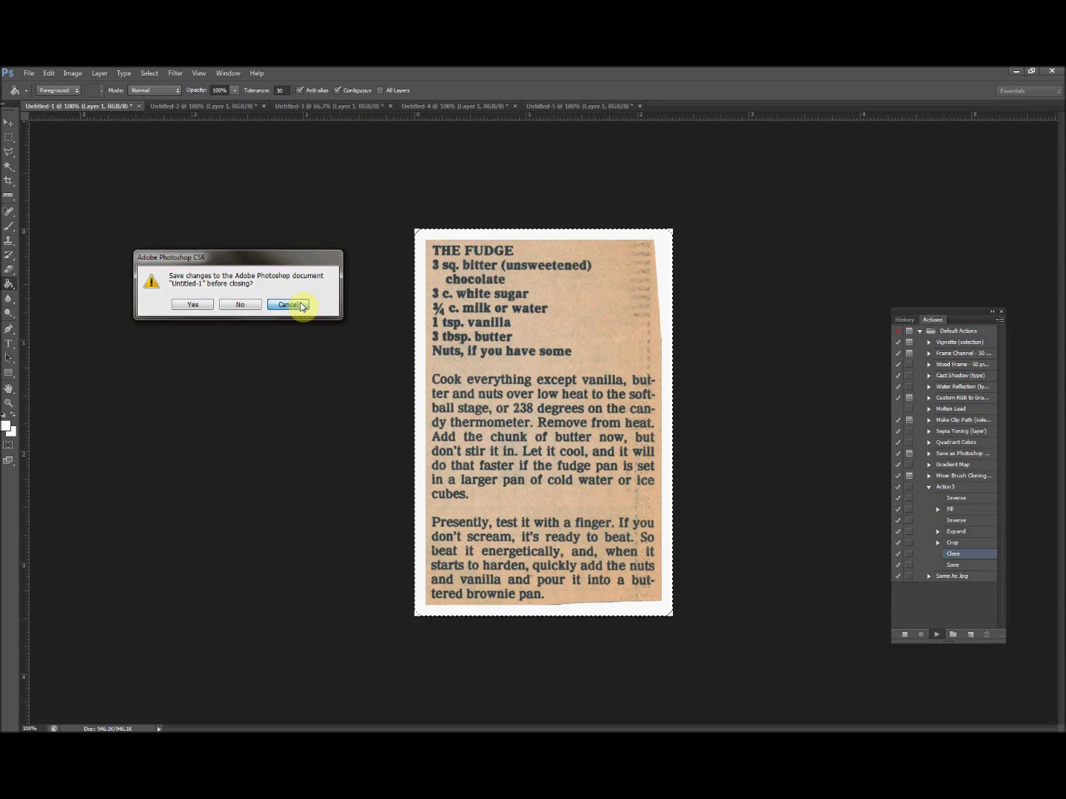
{"action": "left_click", "coordinate": [299, 305]}
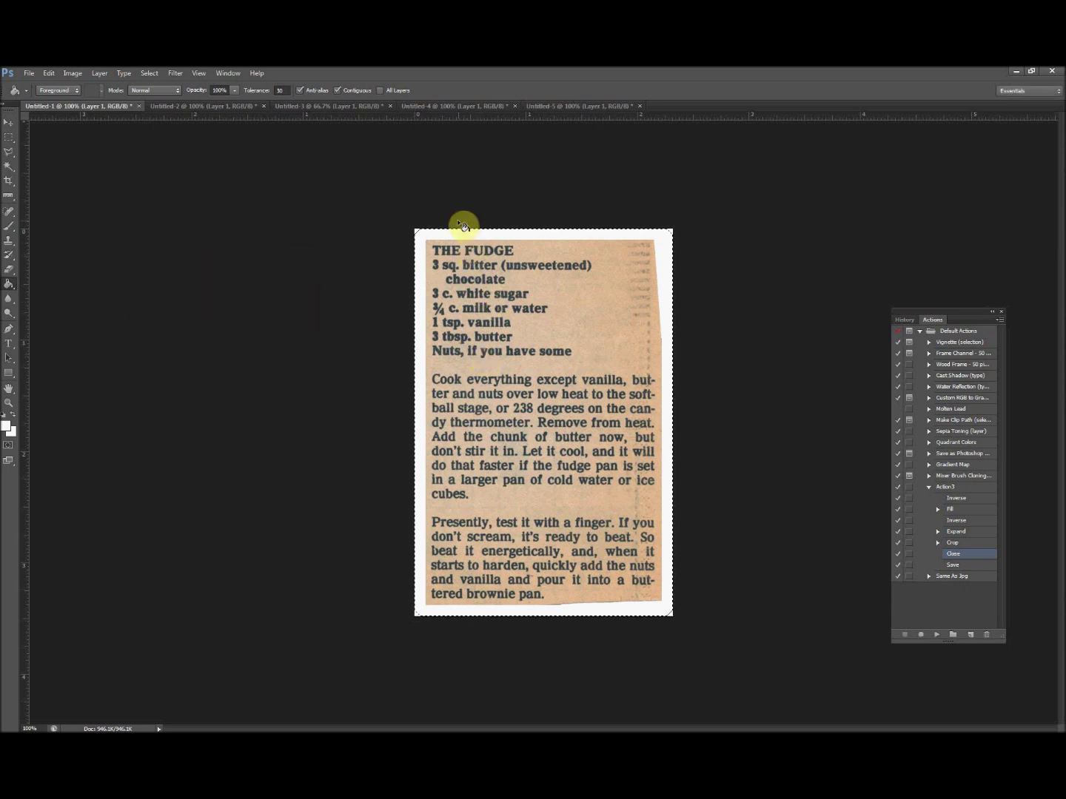
{"action": "left_click", "coordinate": [10, 137]}
{"action": "left_click", "coordinate": [388, 203]}
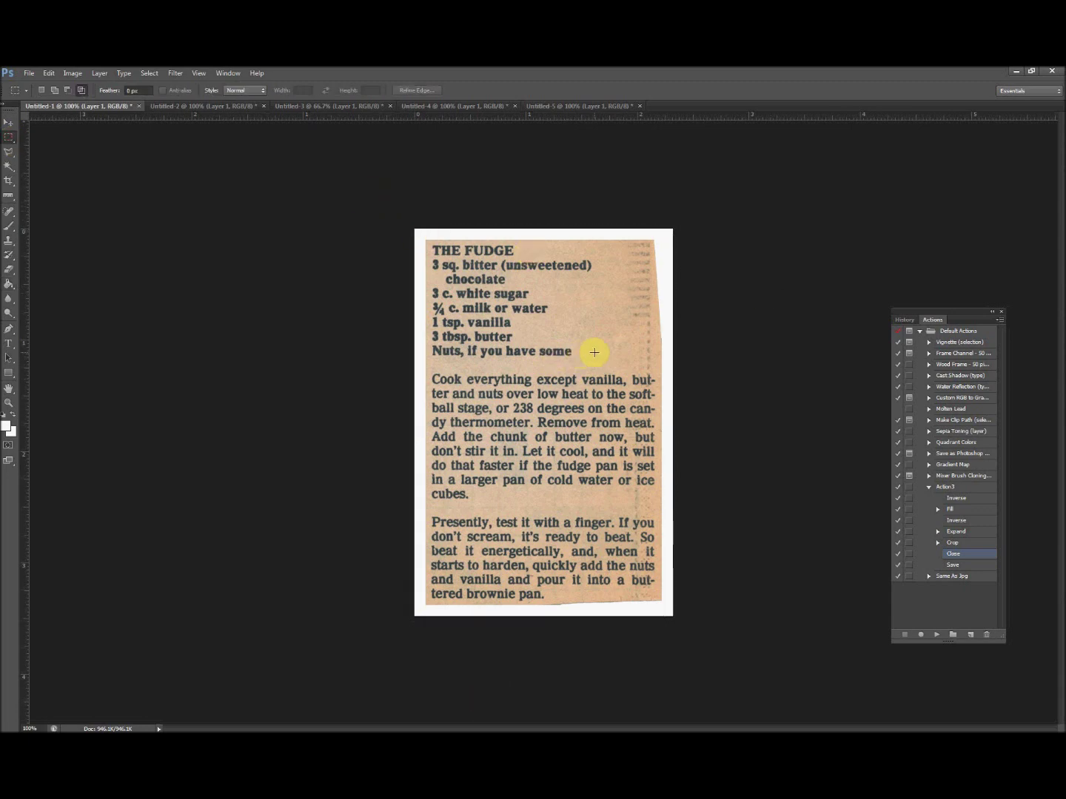
Save the Fudge clipping as a JPEG named "Candy - The Fundge" in the Green Metal Box BX0022 folder.
{"action": "left_click", "coordinate": [29, 72]}
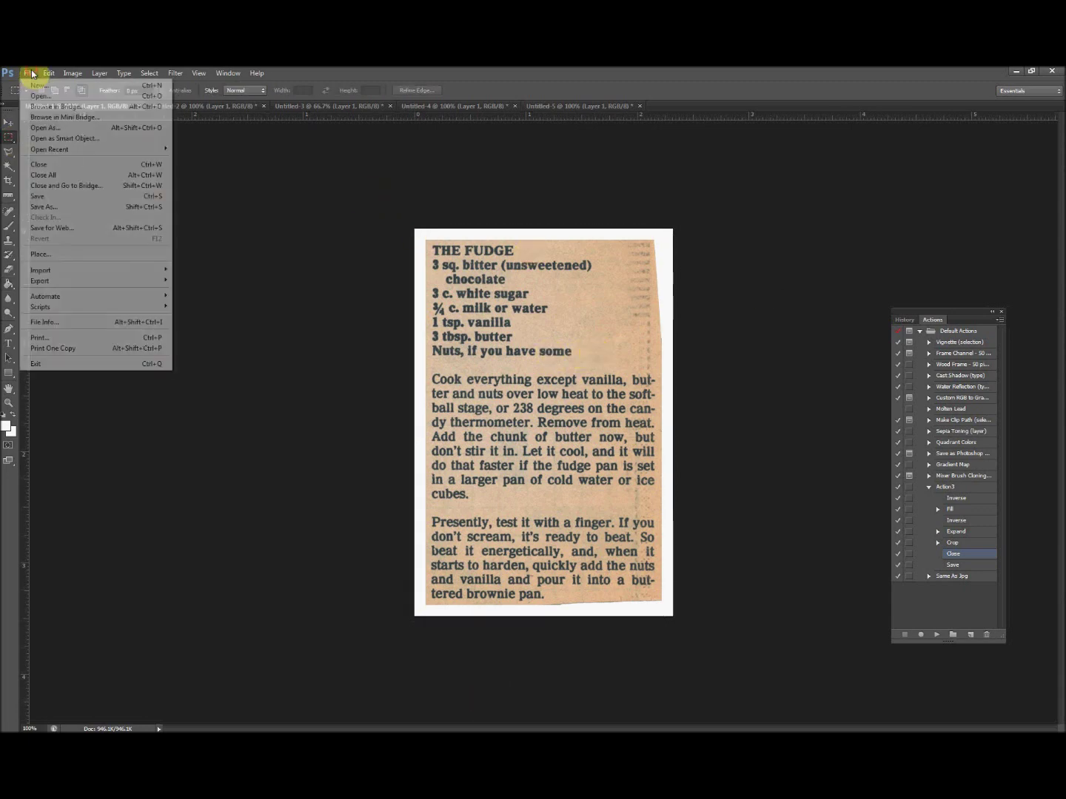
{"action": "left_click", "coordinate": [39, 207]}
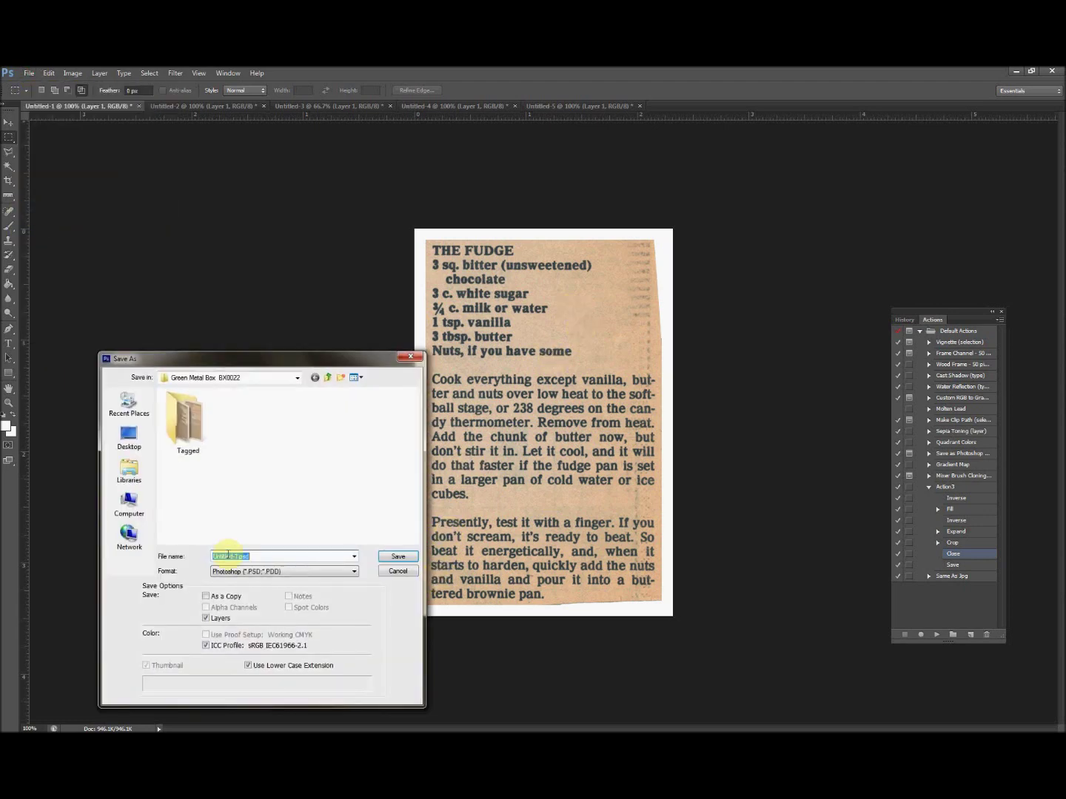
{"action": "left_click", "coordinate": [230, 575]}
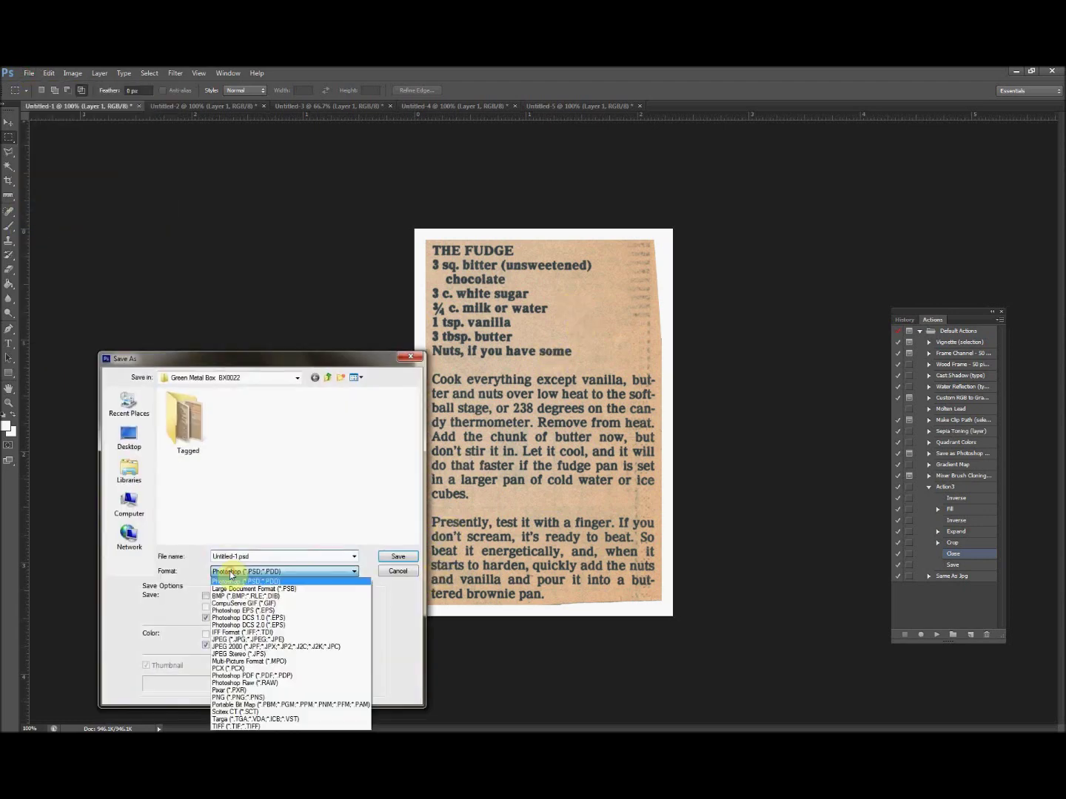
{"action": "left_click", "coordinate": [250, 643]}
{"action": "double_click", "coordinate": [276, 557]}
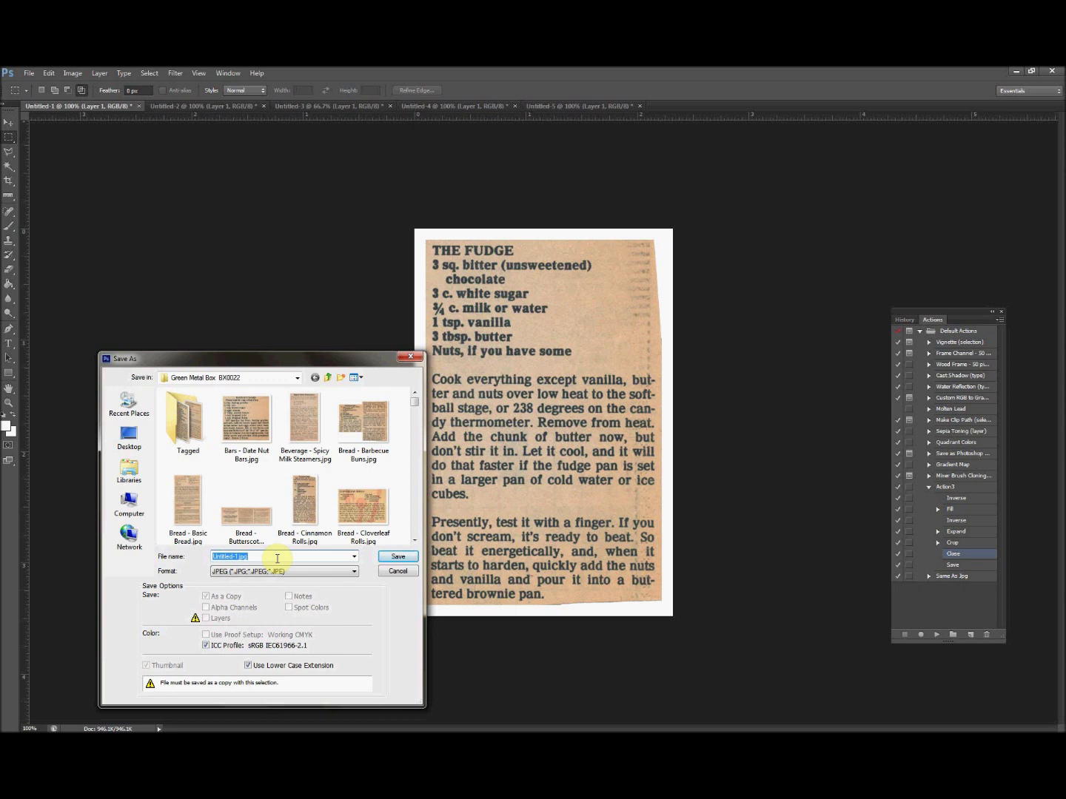
{"action": "type", "text": "Ca"}
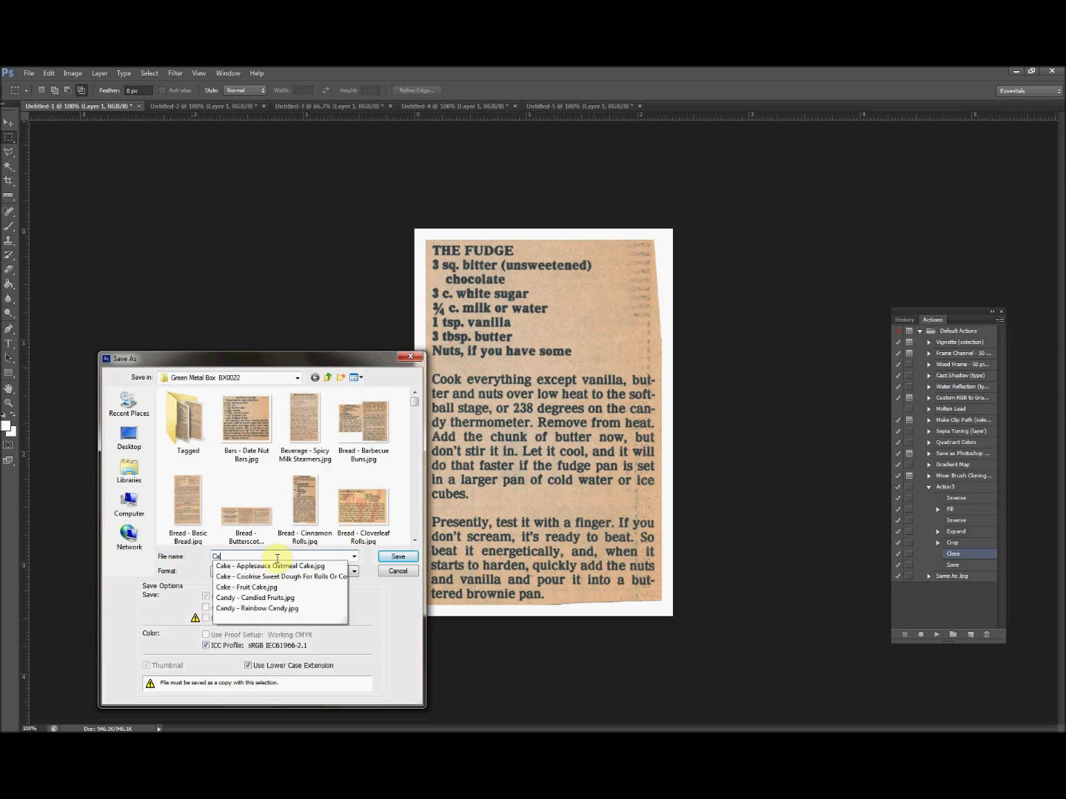
{"action": "type", "text": "ndy - The"}
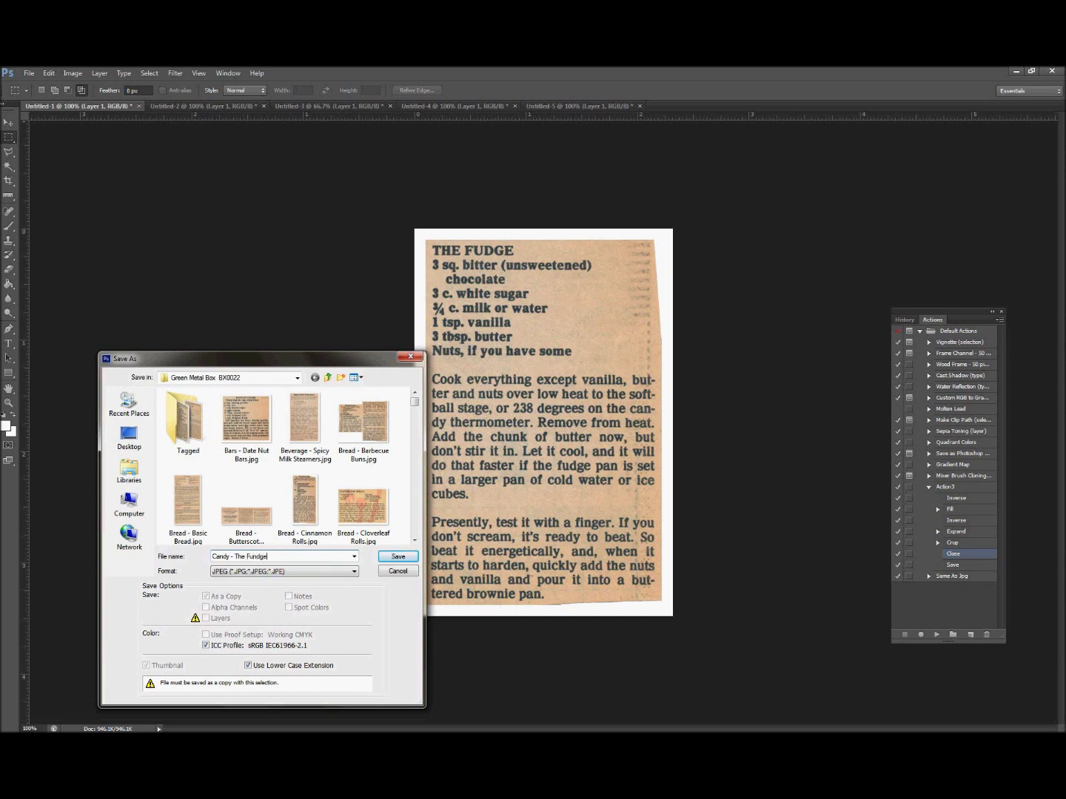
{"action": "type", "text": "Fundge"}
{"action": "left_click", "coordinate": [390, 563]}
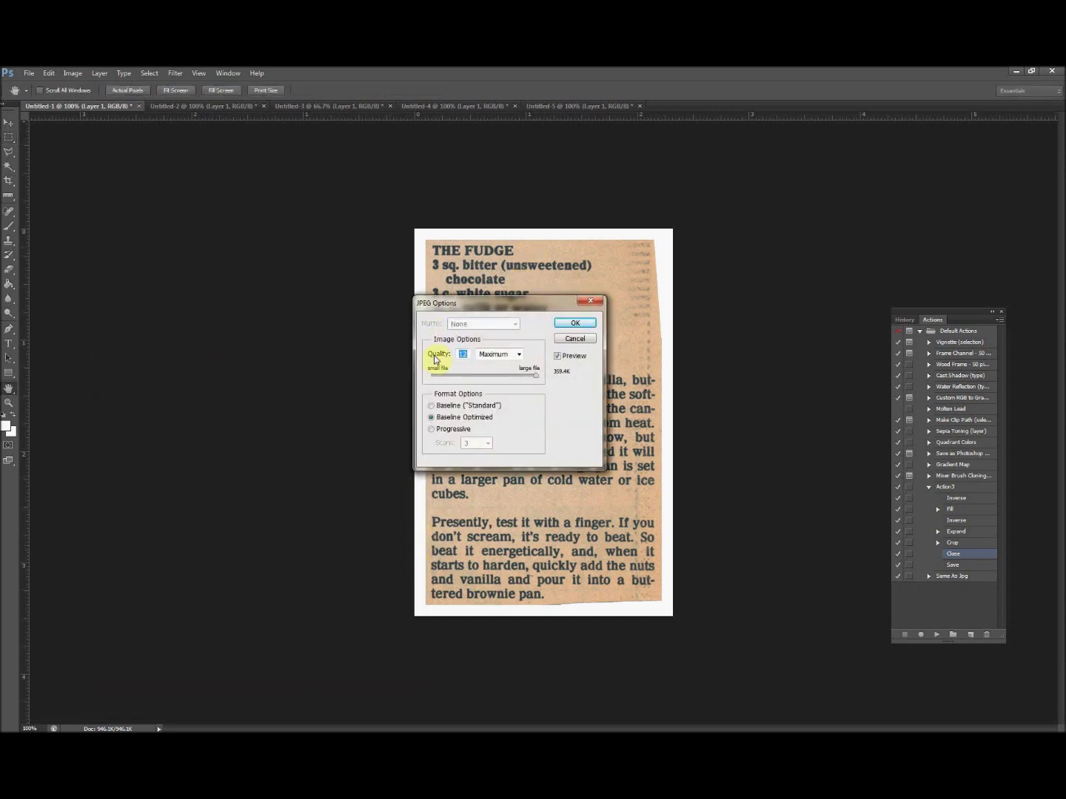
Complete the Fudge JPEG export at quality 12 (Maximum) with Baseline Optimized, keeping the source document open.
{"action": "left_click", "coordinate": [495, 304]}
{"action": "left_click_drag", "start_coordinate": [454, 308], "coordinate": [260, 268]}
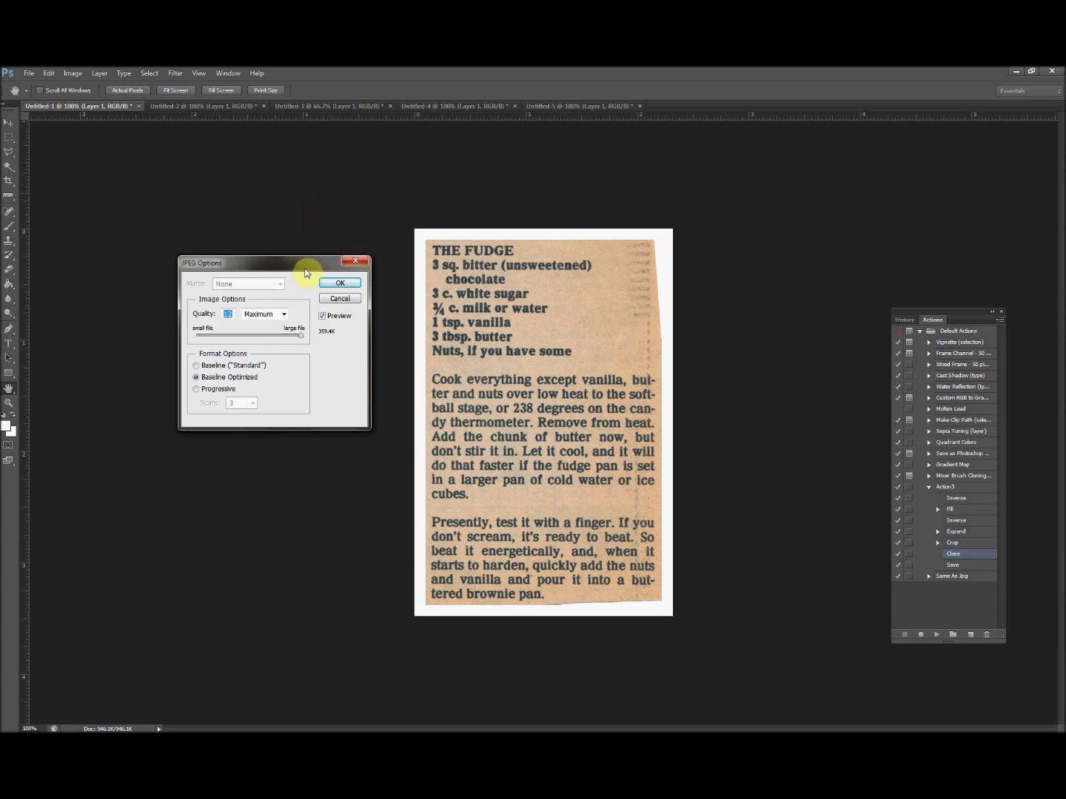
{"action": "left_click_drag", "start_coordinate": [305, 269], "coordinate": [310, 277]}
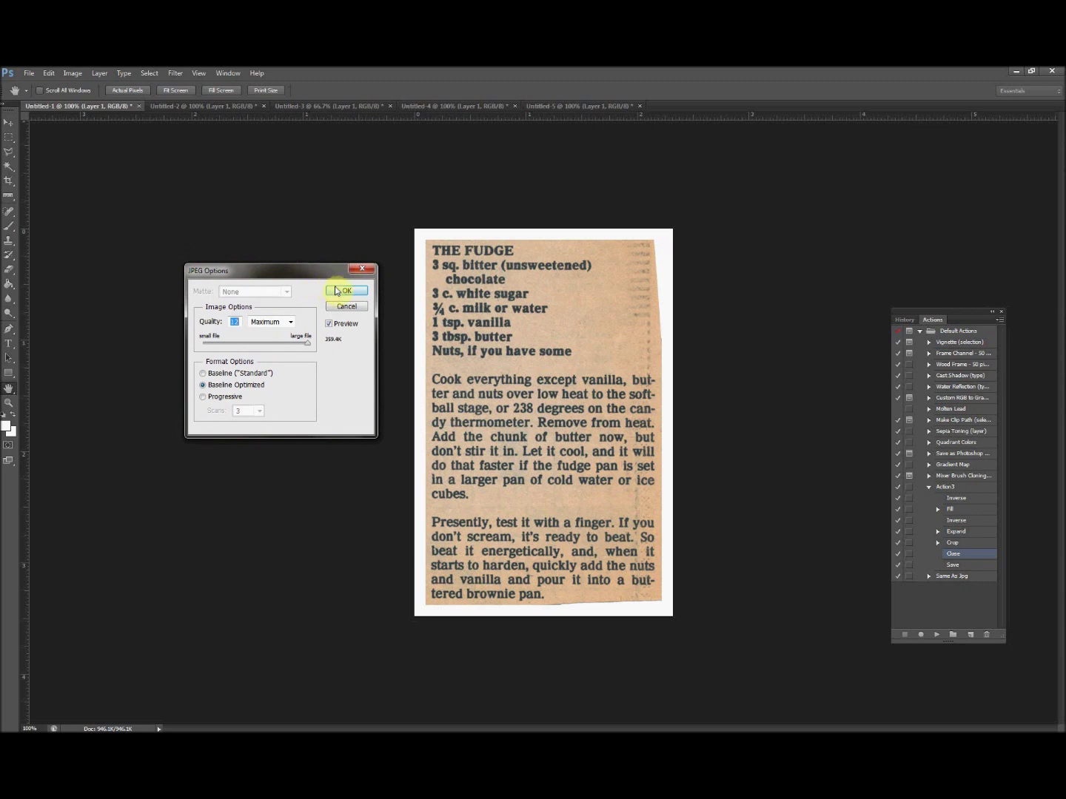
{"action": "left_click", "coordinate": [338, 292]}
{"action": "left_click", "coordinate": [344, 290]}
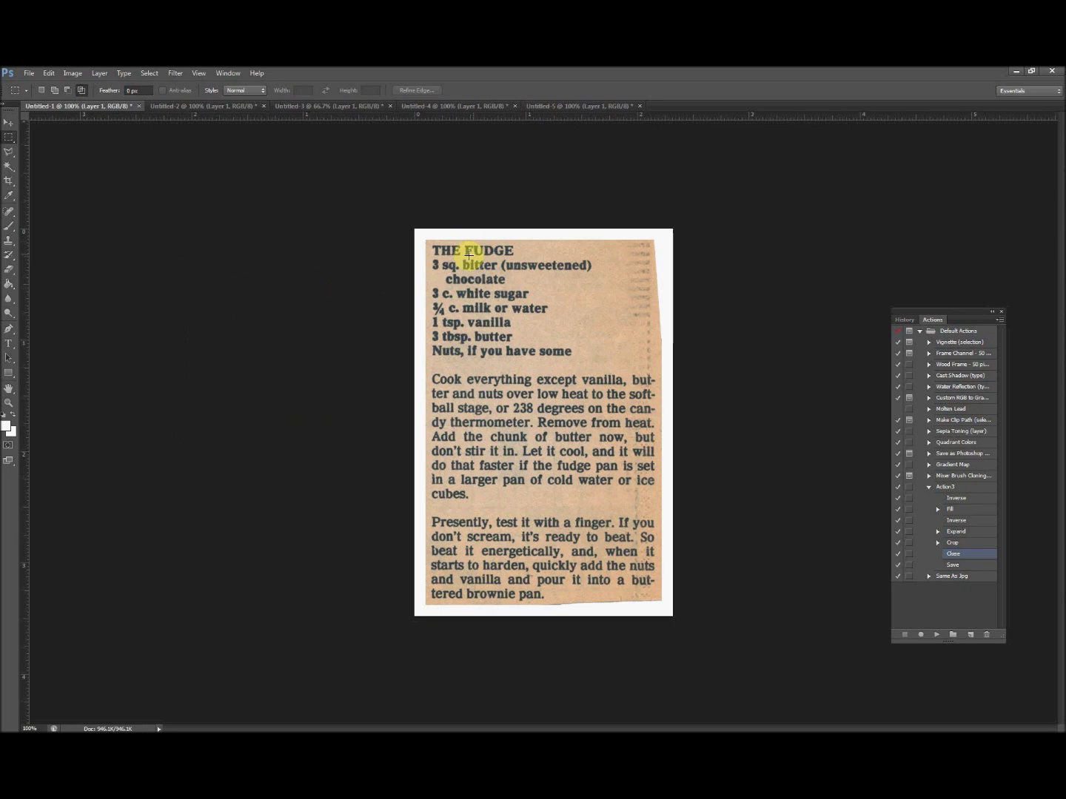
{"action": "left_click", "coordinate": [141, 107]}
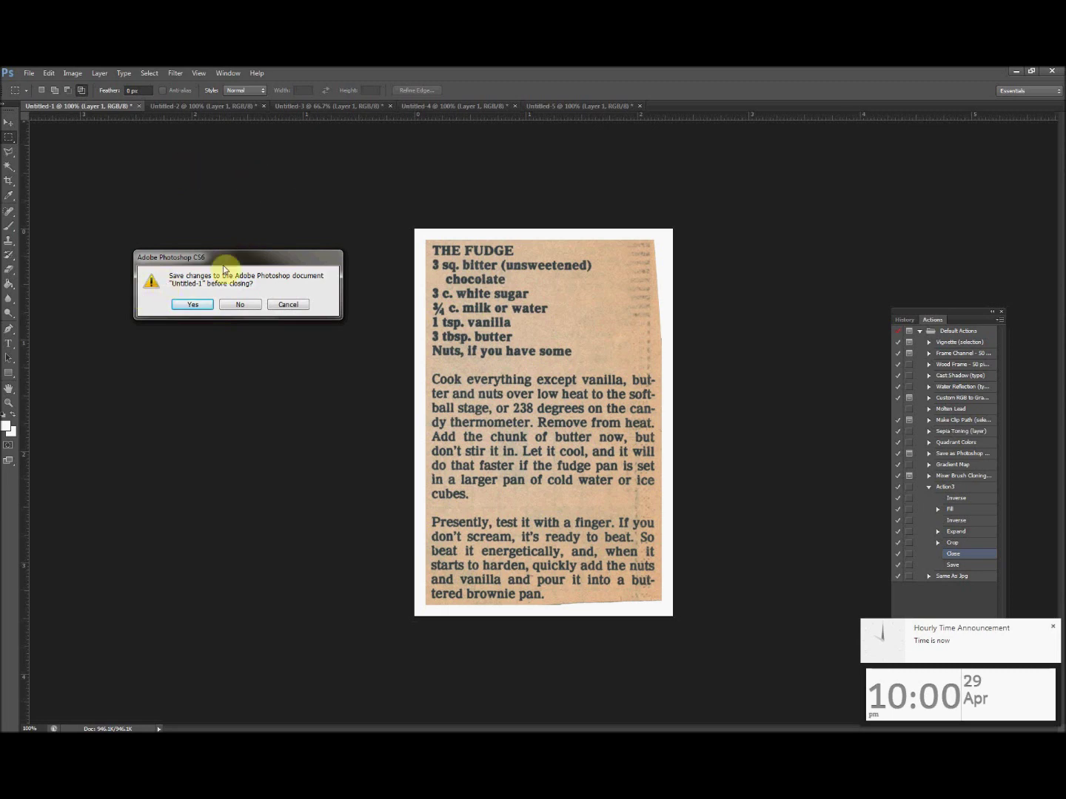
{"action": "left_click", "coordinate": [287, 305]}
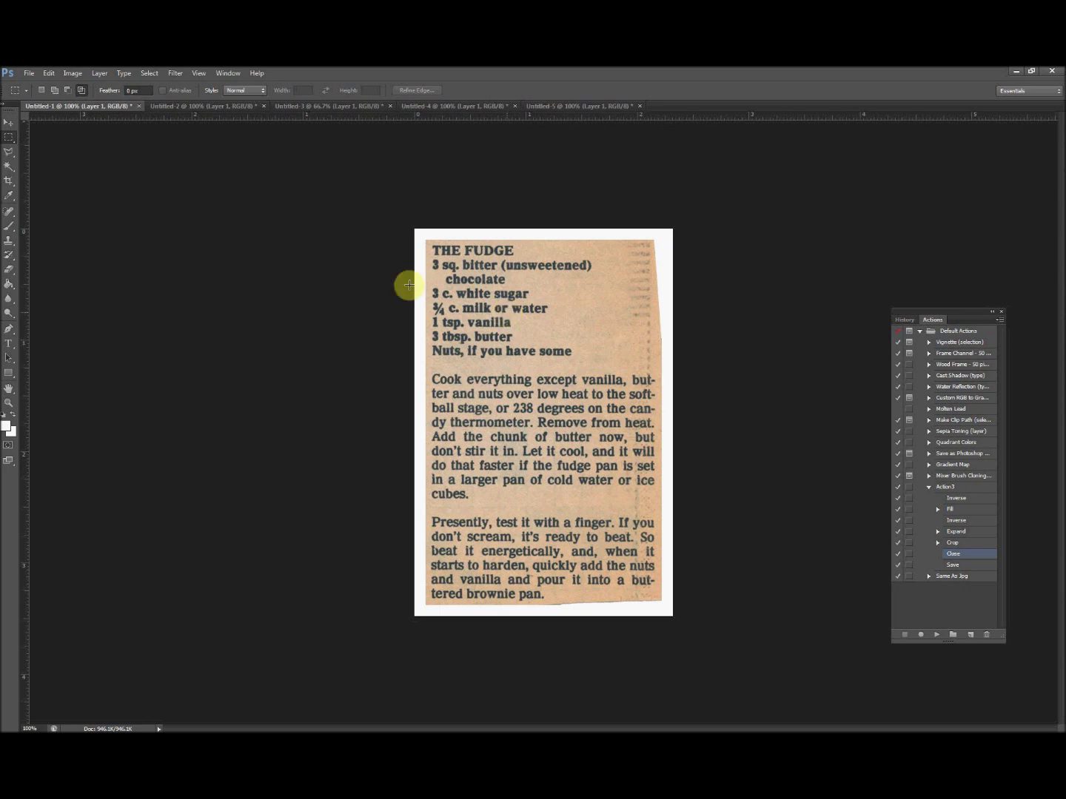
Fill the gray background around the Five-Hour Stew clipping with white using the Paint Bucket.
{"action": "left_click", "coordinate": [170, 109]}
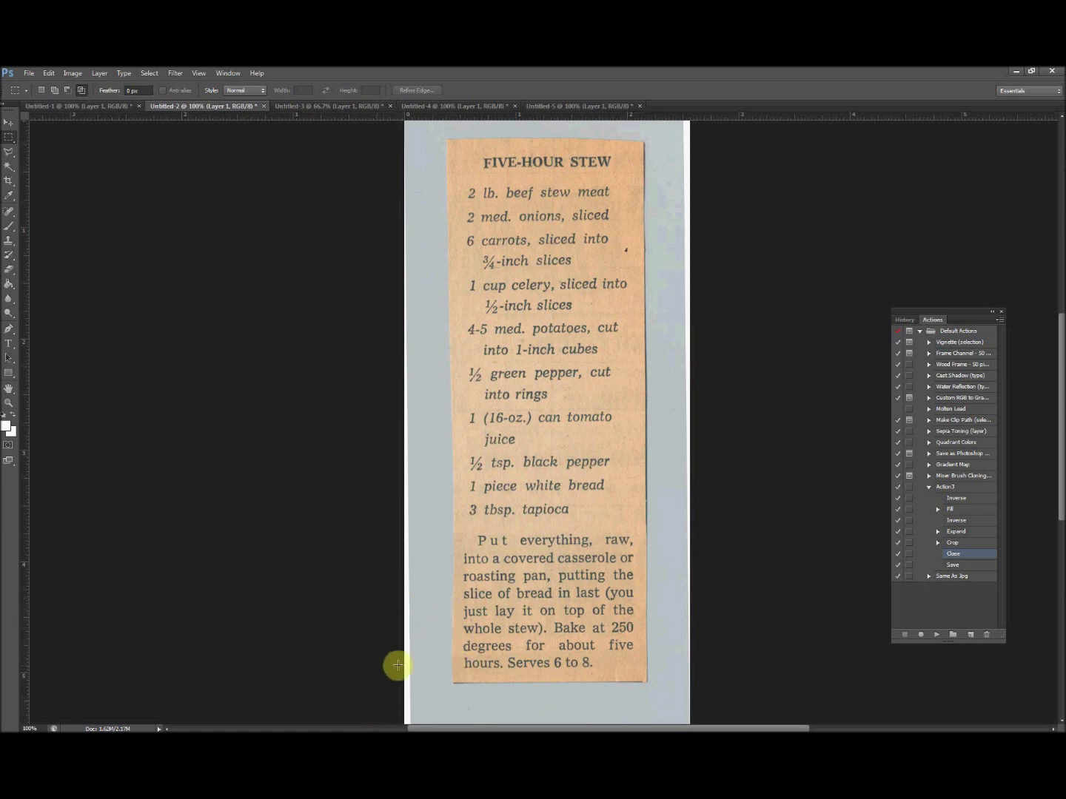
{"action": "left_click", "coordinate": [8, 284]}
{"action": "left_click", "coordinate": [438, 235]}
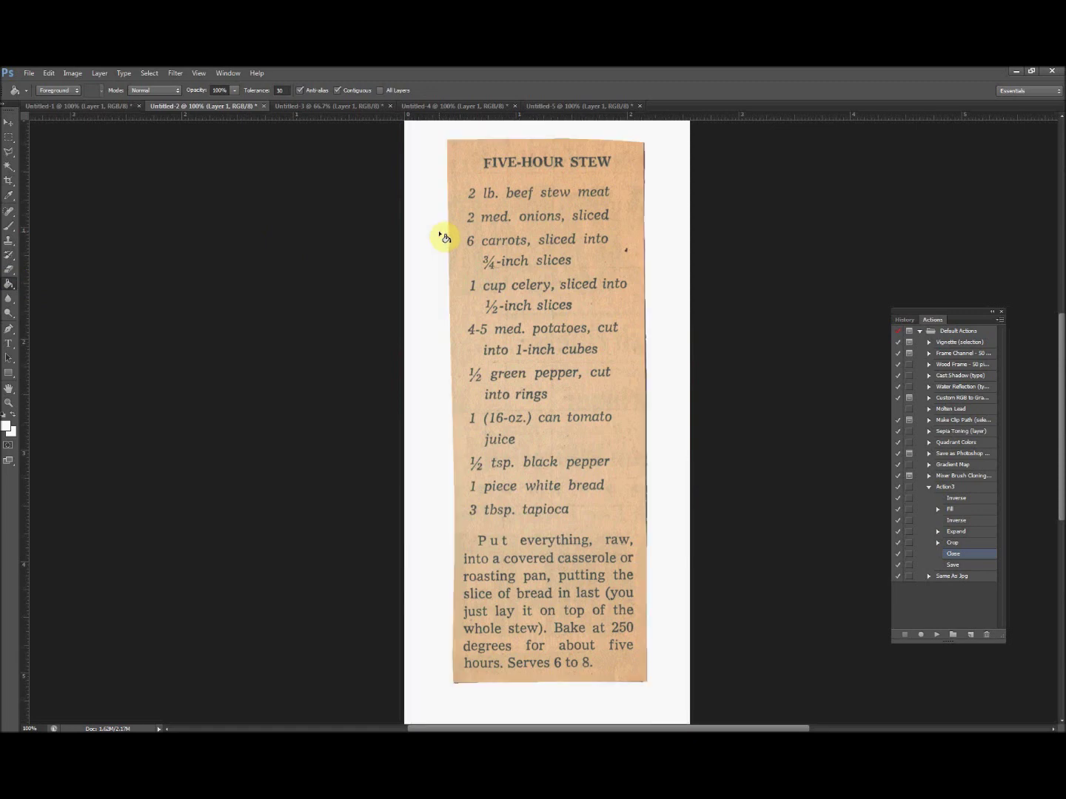
Remove the dark speck beside the carrots line and small marks near the celery and potato lines with the Spot Healing Brush.
{"action": "left_click", "coordinate": [10, 213]}
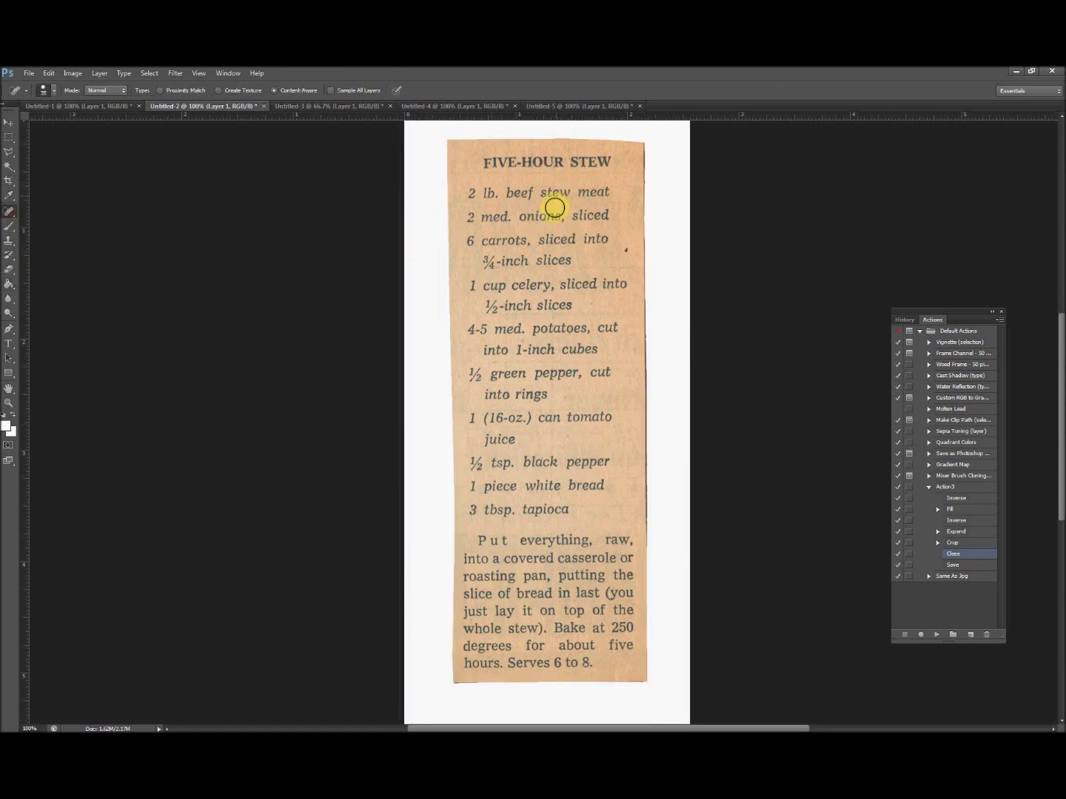
{"action": "left_click", "coordinate": [623, 251]}
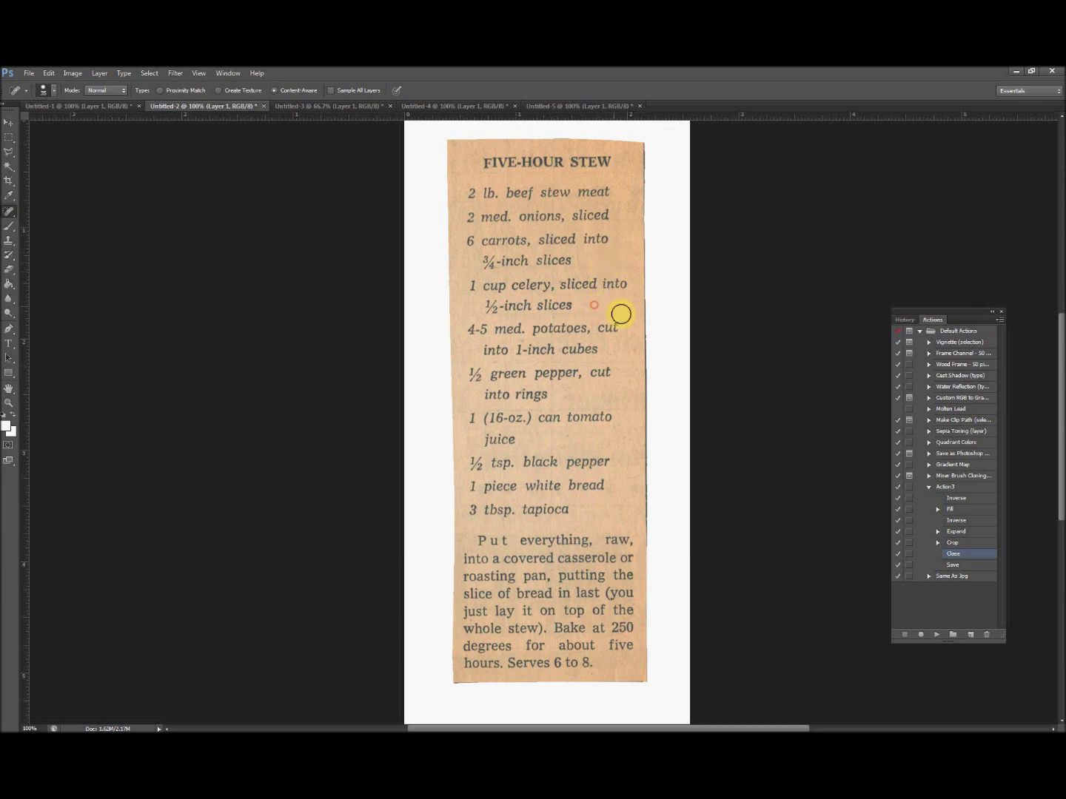
{"action": "left_click", "coordinate": [625, 350]}
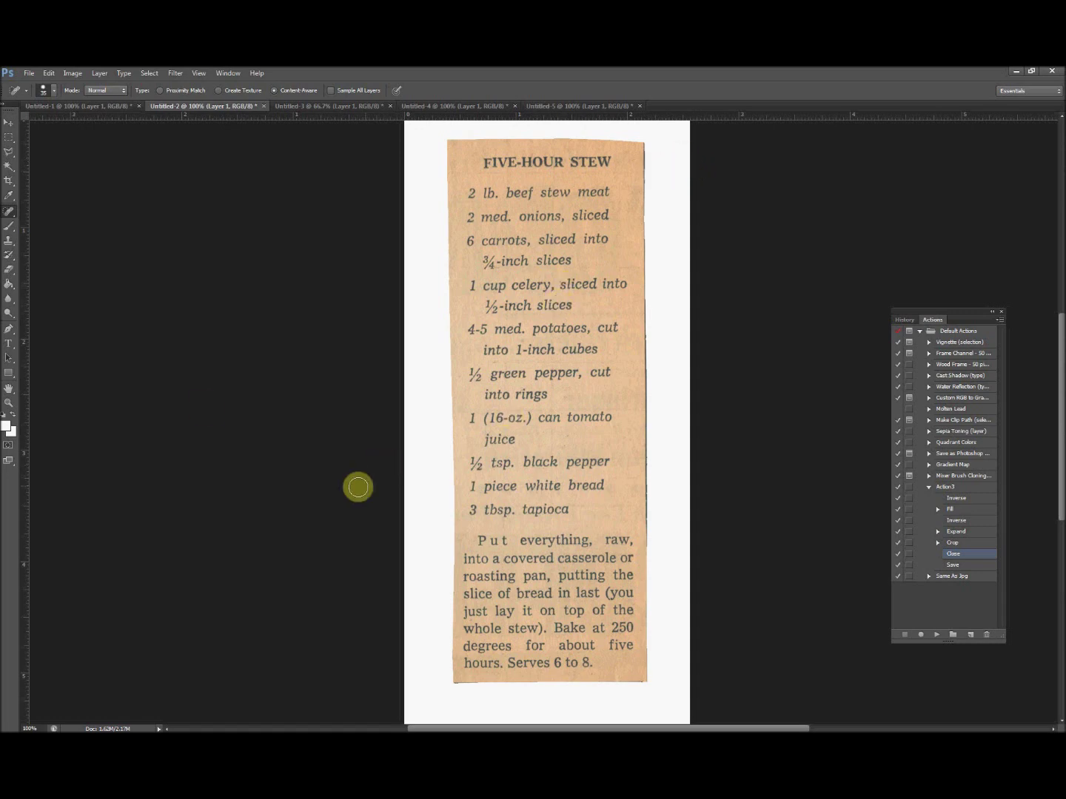
Crop the Five-Hour Stew clipping to a rectangular marquee about 1.89 × 5.02 in around the paper, and apply Auto Contrast.
{"action": "left_click", "coordinate": [8, 138]}
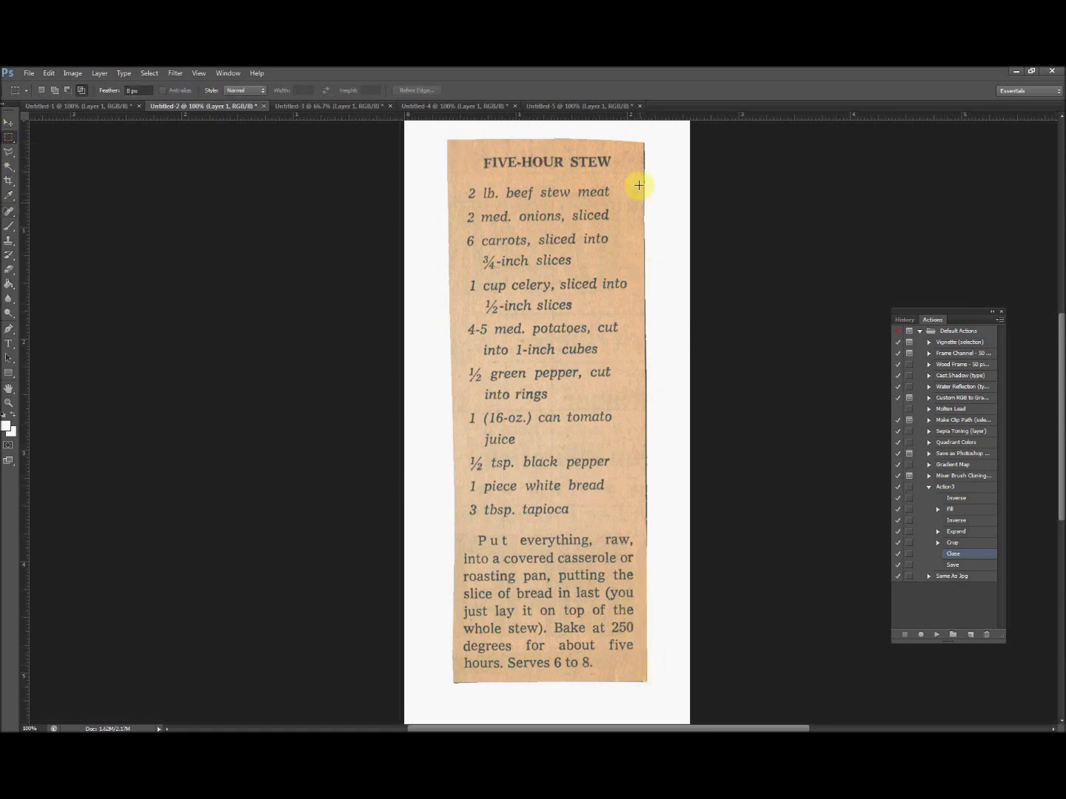
{"action": "left_click_drag", "start_coordinate": [651, 690], "coordinate": [441, 134]}
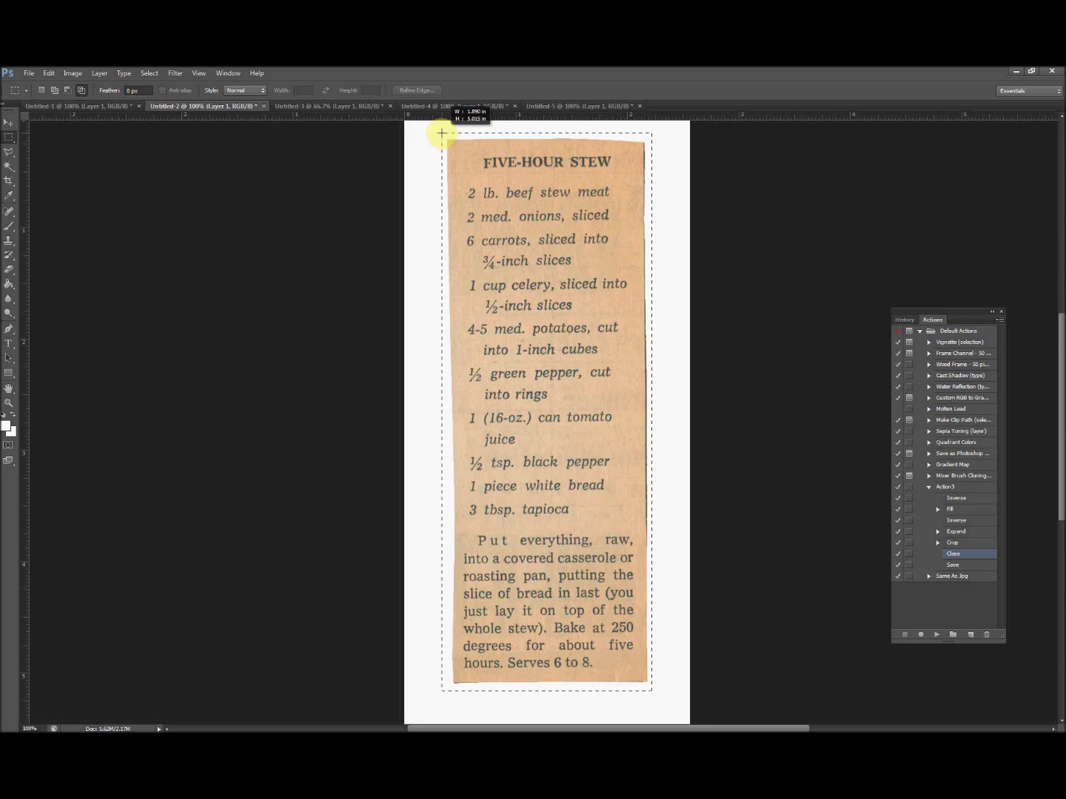
{"action": "left_click_drag", "start_coordinate": [442, 133], "coordinate": [442, 134]}
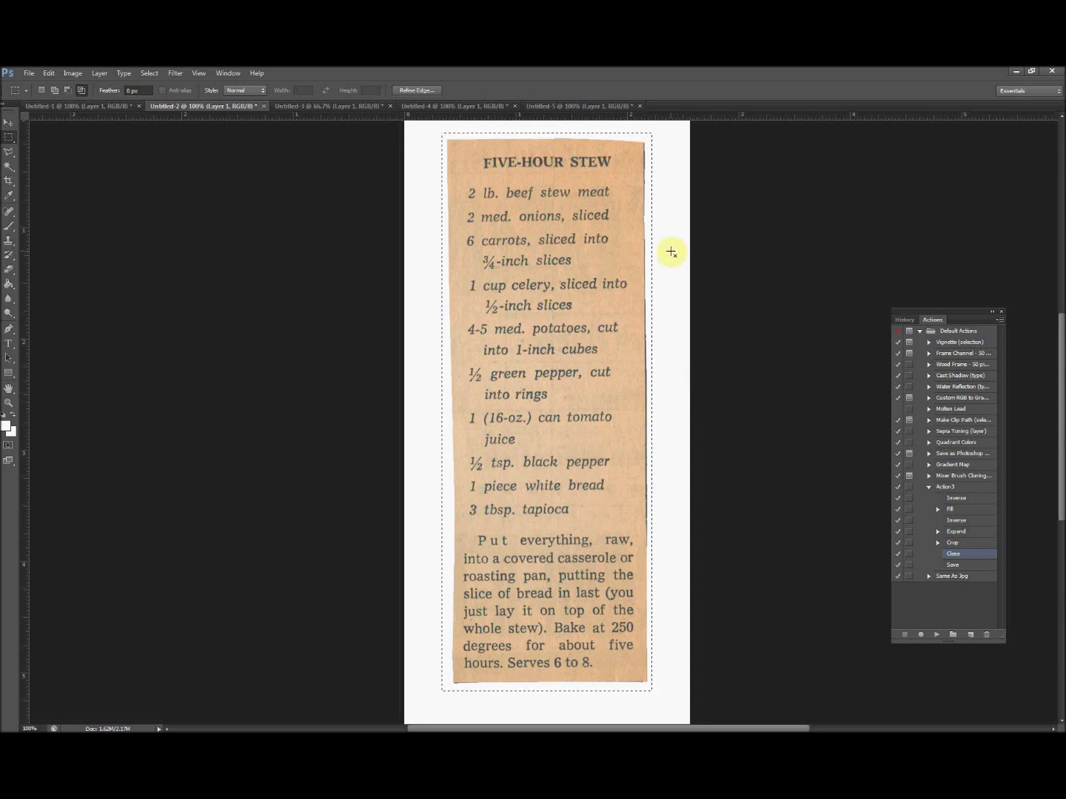
{"action": "double_click", "coordinate": [945, 487]}
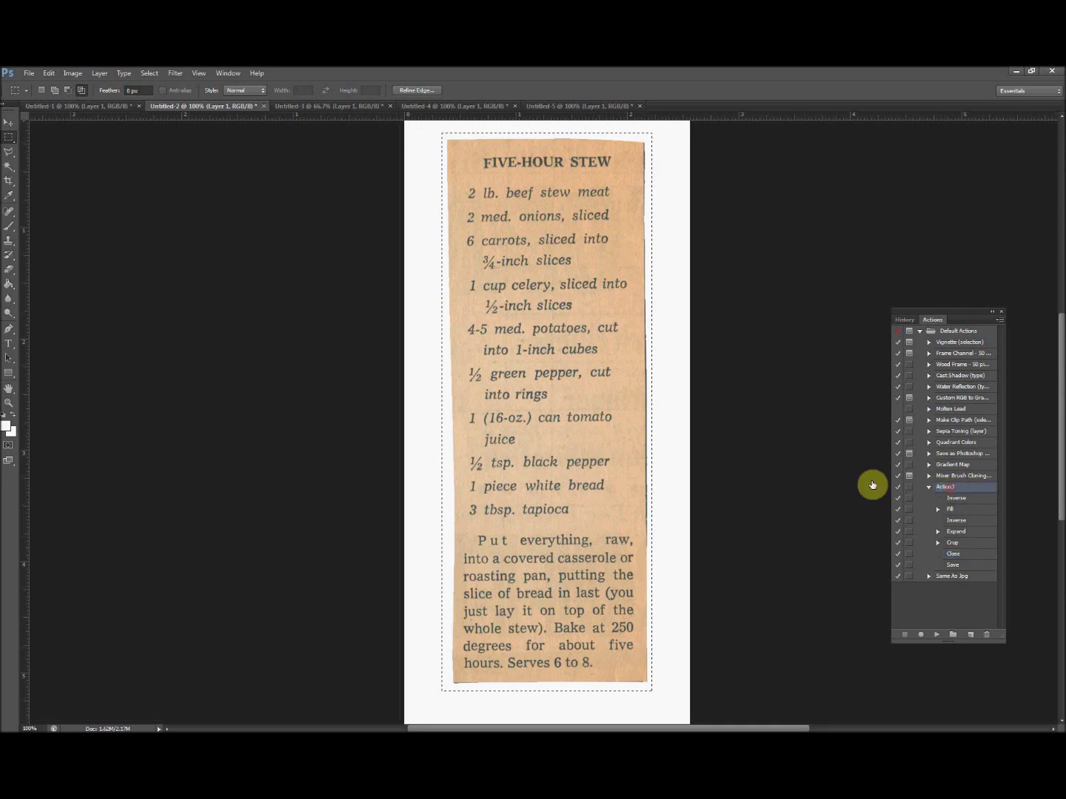
{"action": "left_click", "coordinate": [68, 74]}
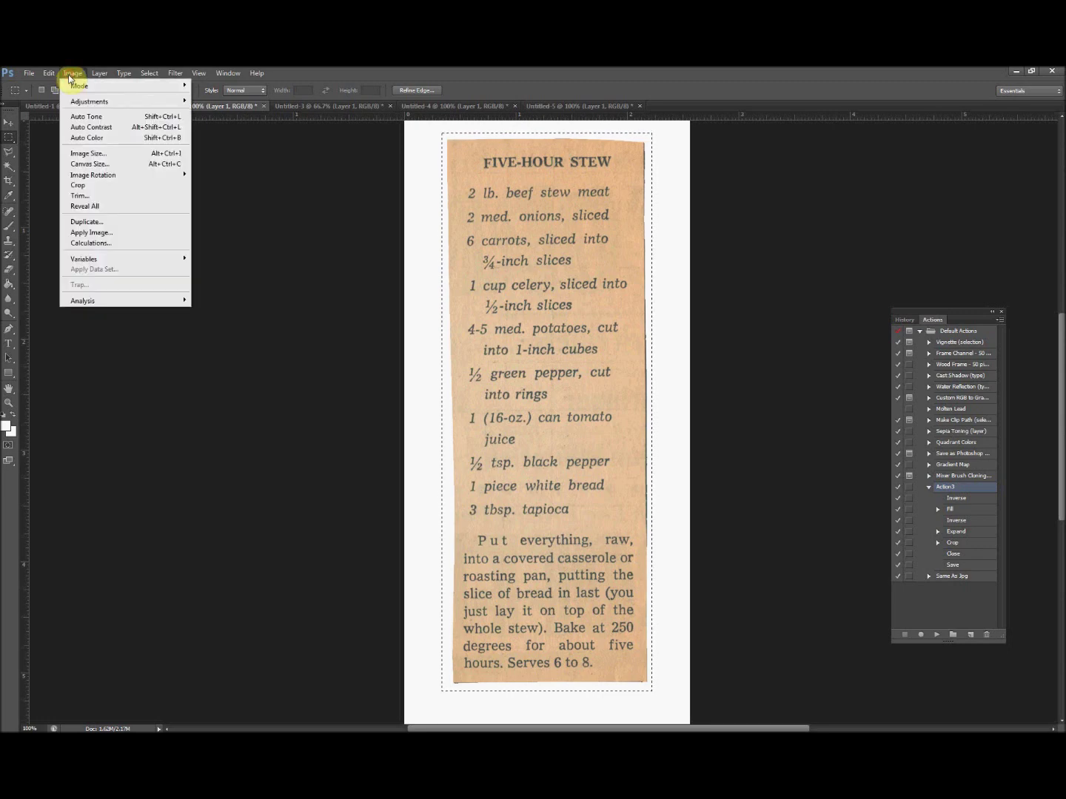
{"action": "left_click", "coordinate": [72, 187]}
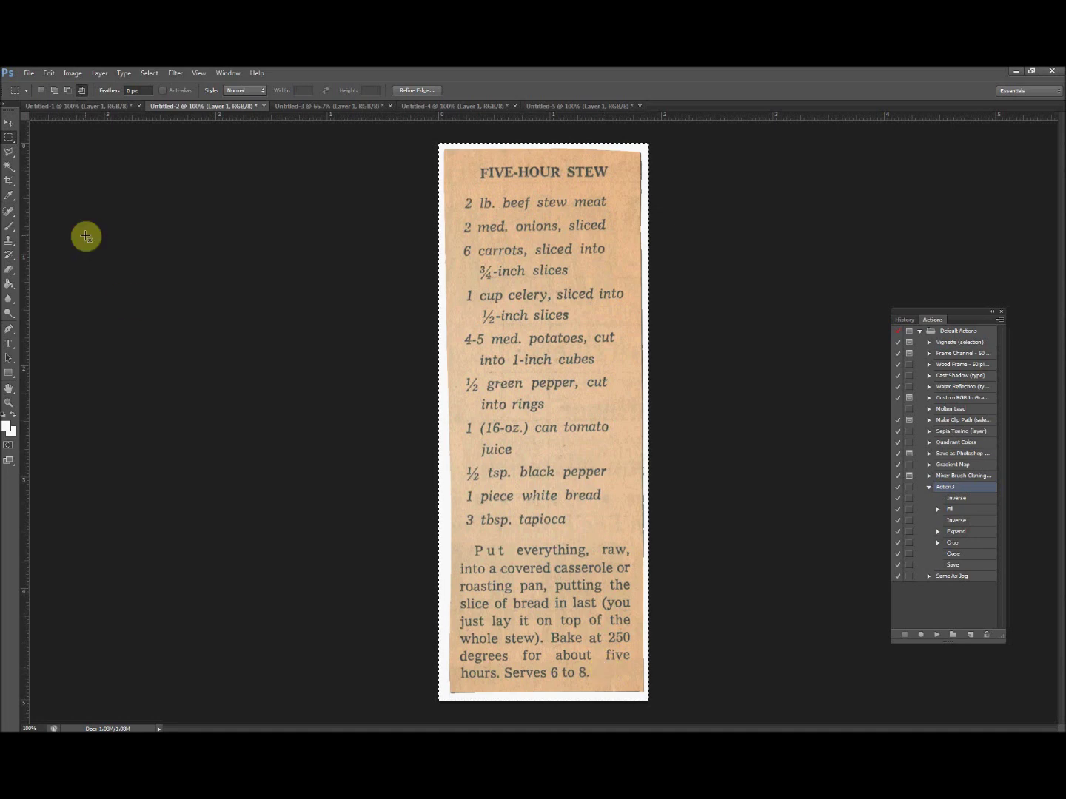
{"action": "left_click", "coordinate": [71, 73]}
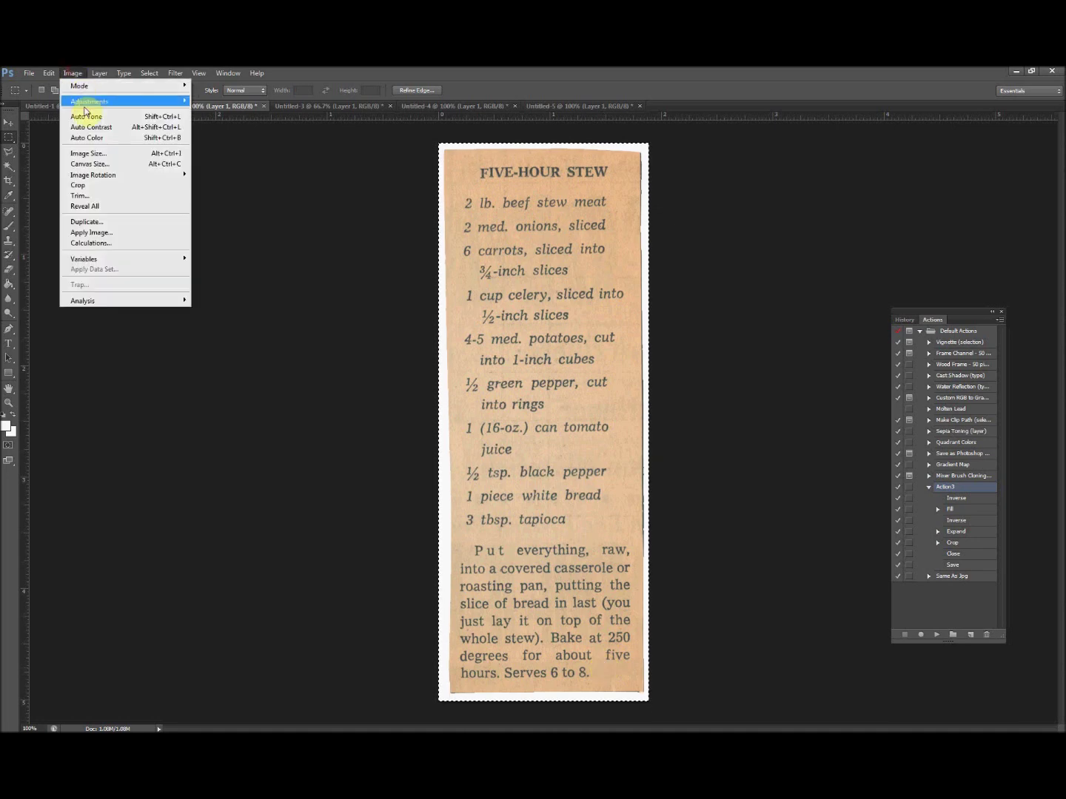
{"action": "left_click", "coordinate": [82, 129]}
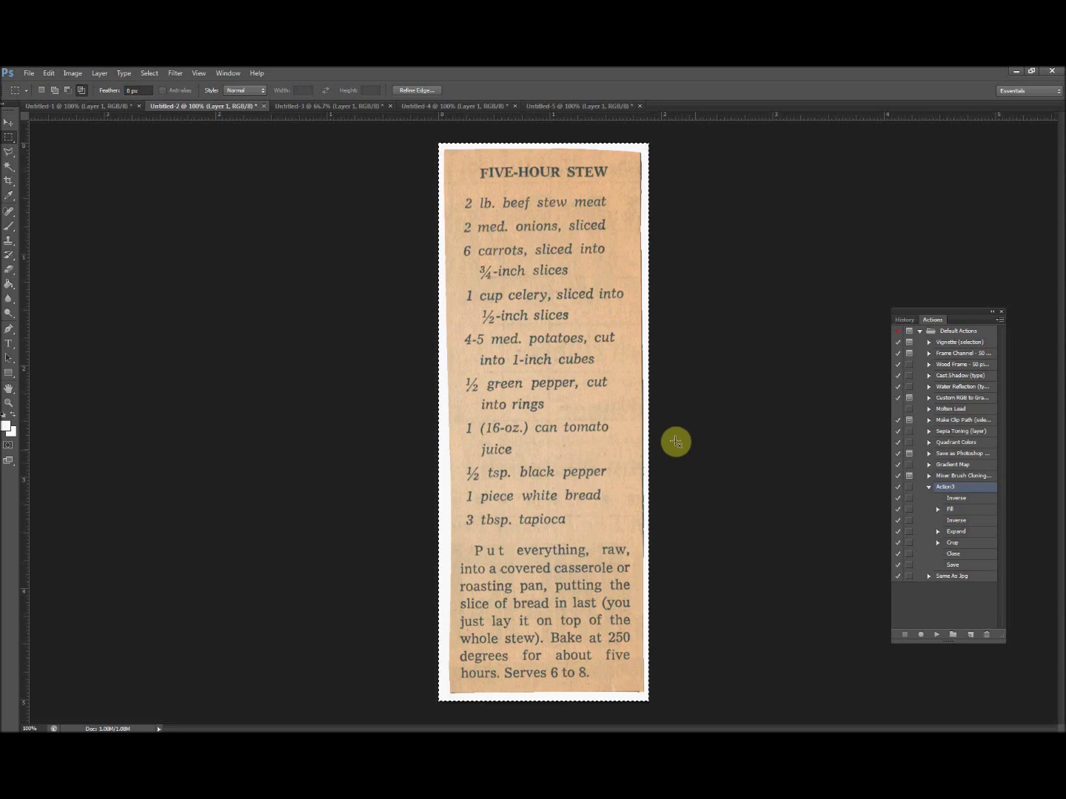
Save a JPEG copy of the Five-Hour Stew clipping as "Soup - Five Hour Stew" in the Green Metal Box BX0022 folder.
{"action": "left_click", "coordinate": [30, 72]}
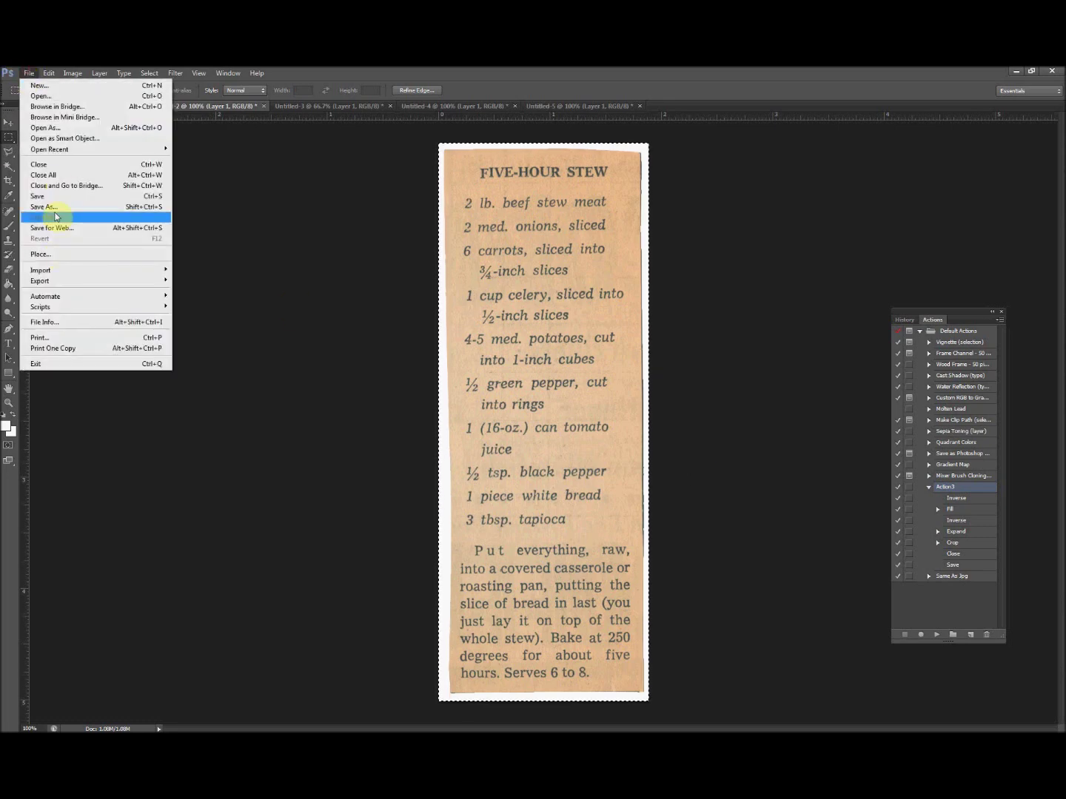
{"action": "left_click", "coordinate": [56, 206]}
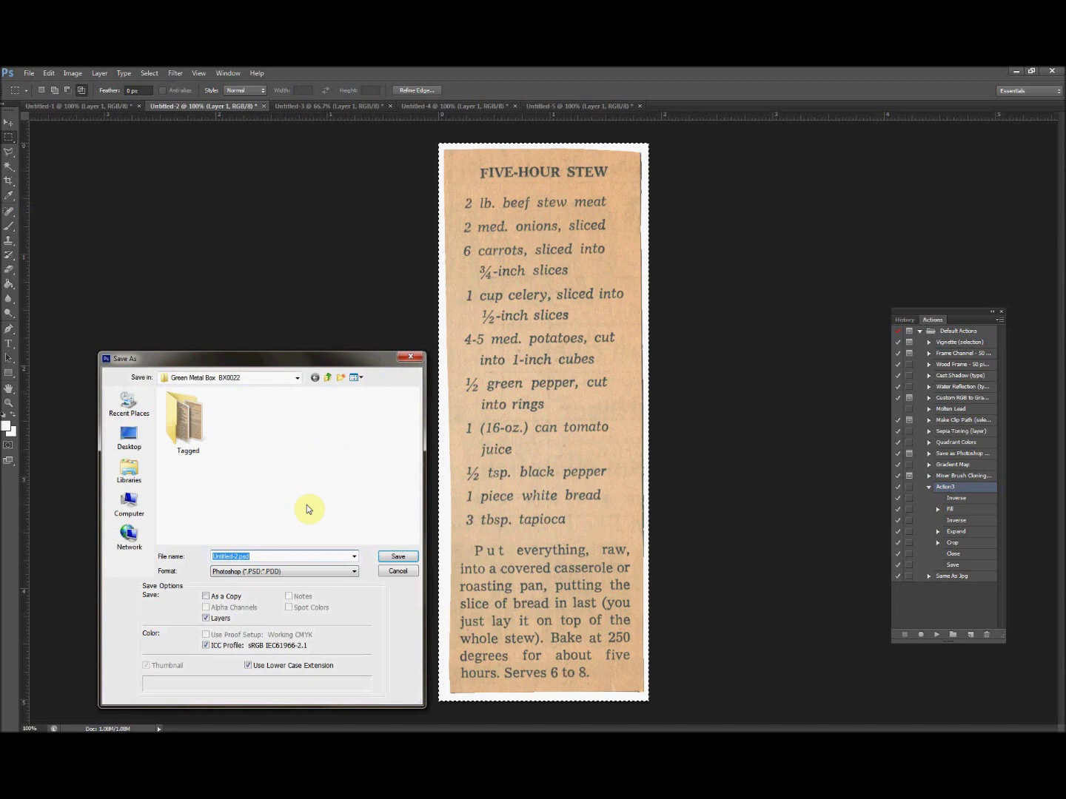
{"action": "left_click", "coordinate": [286, 571]}
{"action": "left_click", "coordinate": [288, 643]}
{"action": "double_click", "coordinate": [284, 556]}
{"action": "type", "text": "Soup"}
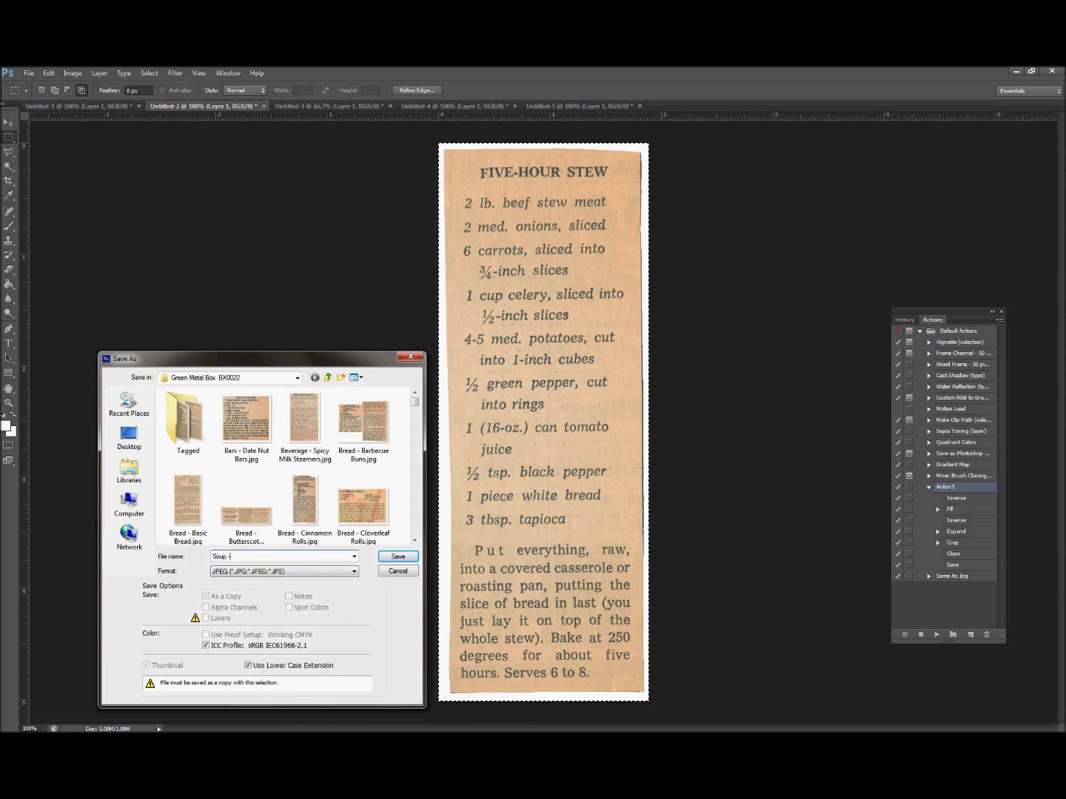
{"action": "type", "text": " - Five Hour Stew"}
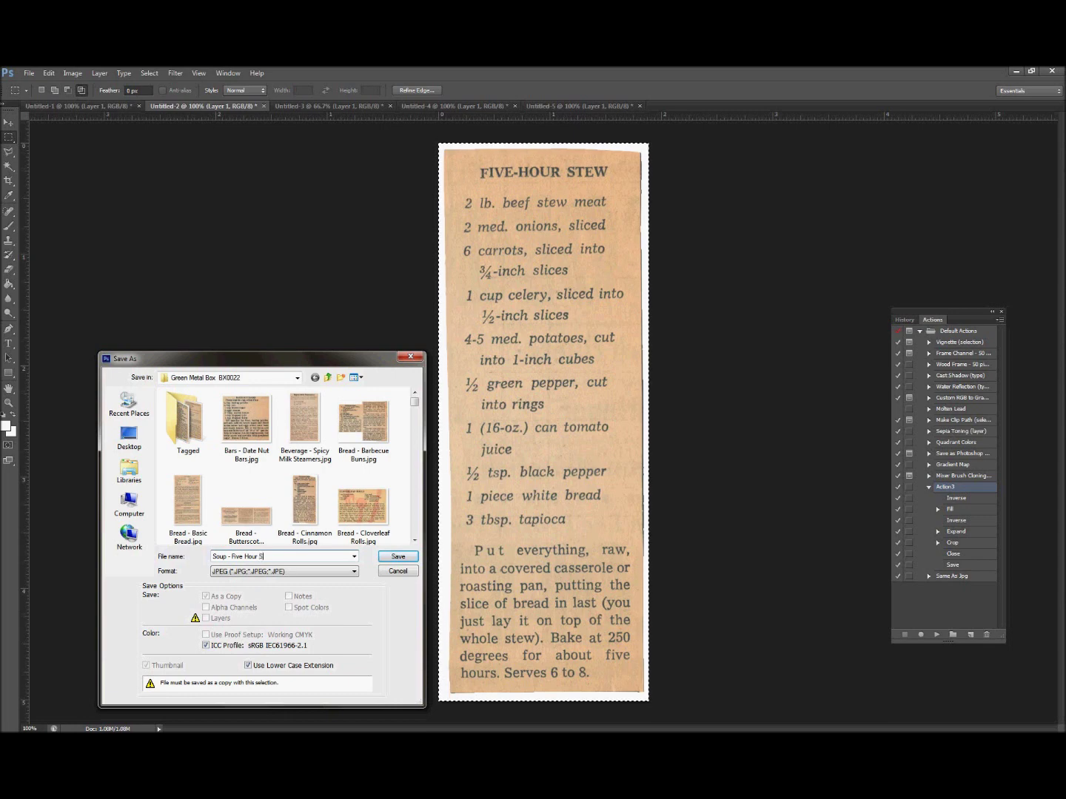
{"action": "left_click", "coordinate": [384, 553]}
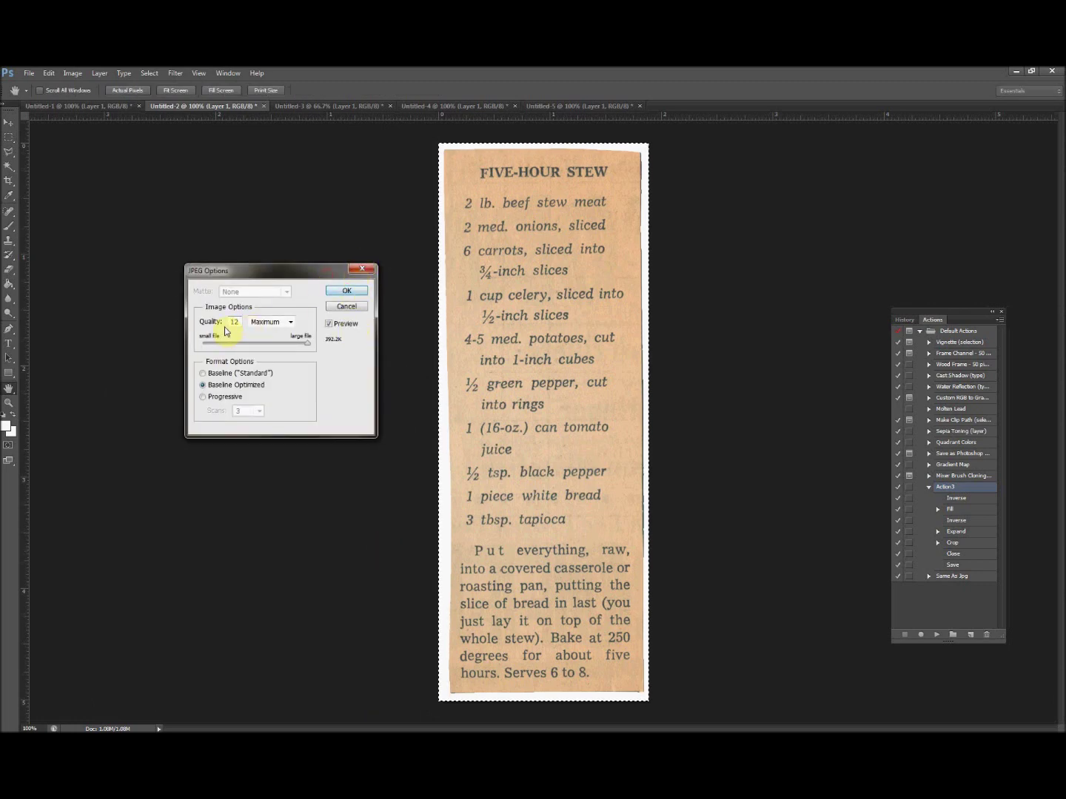
Complete the Five-Hour Stew JPEG export at quality 12 (Maximum) with Baseline Optimized.
{"action": "left_click", "coordinate": [288, 323]}
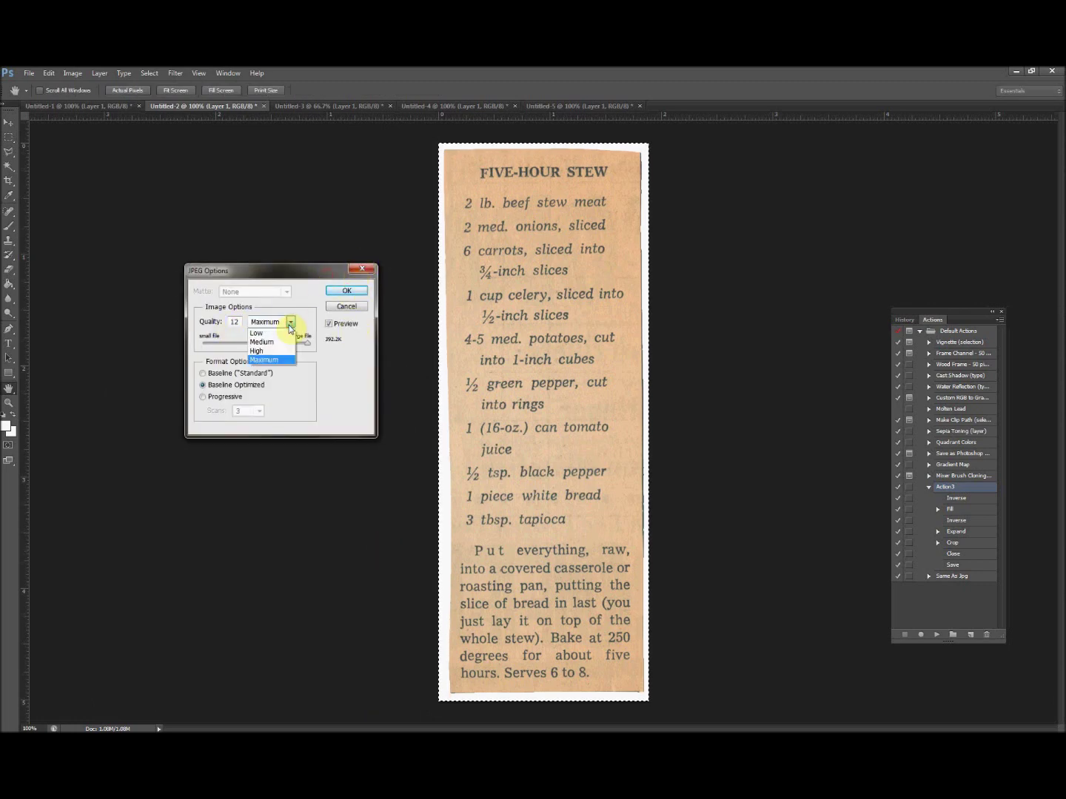
{"action": "left_click", "coordinate": [290, 326]}
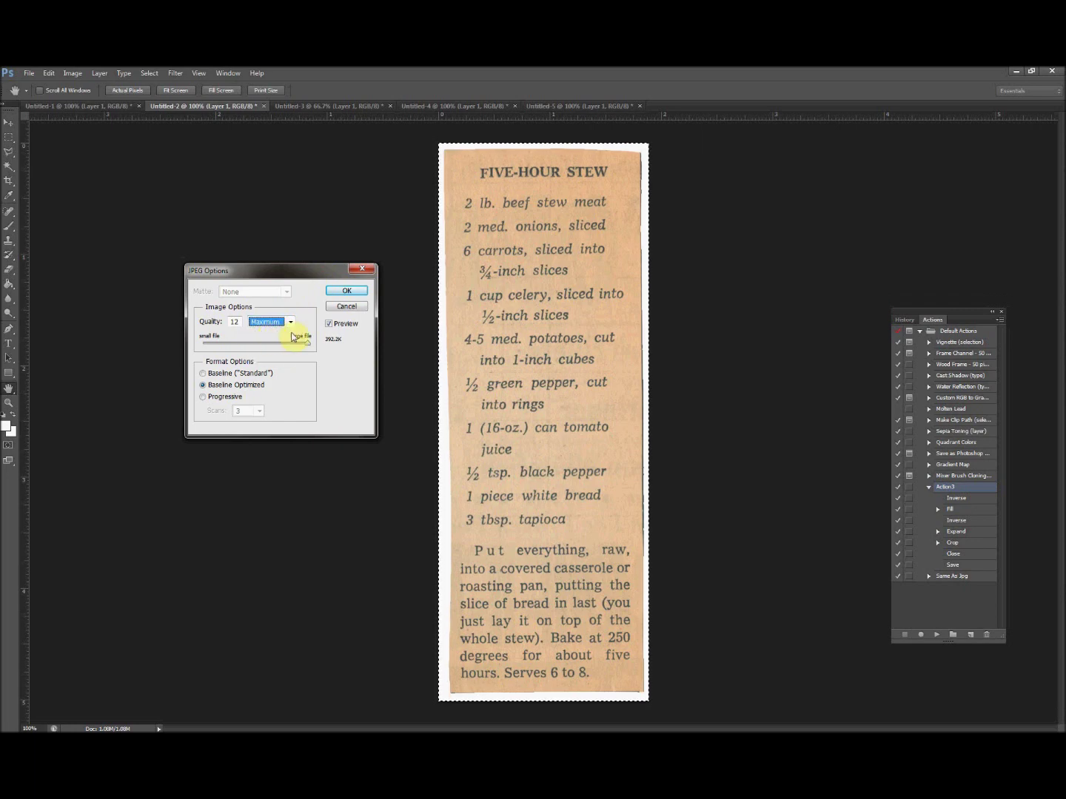
{"action": "left_click", "coordinate": [235, 323]}
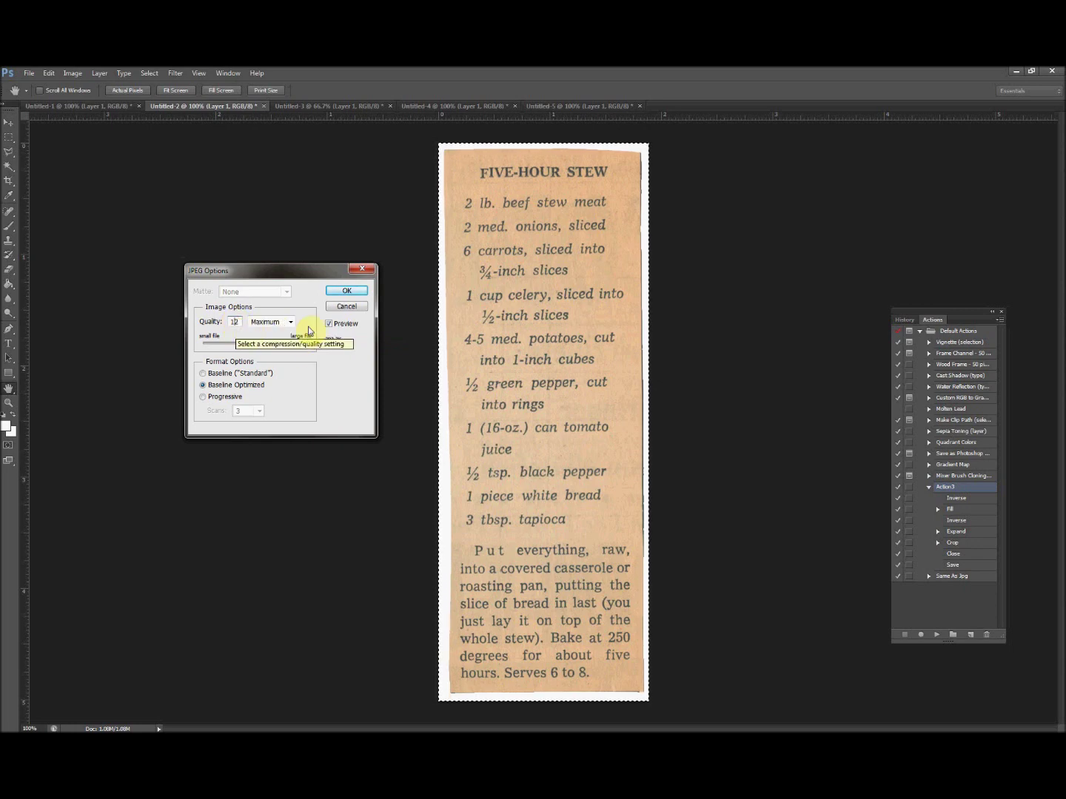
{"action": "left_click", "coordinate": [354, 292]}
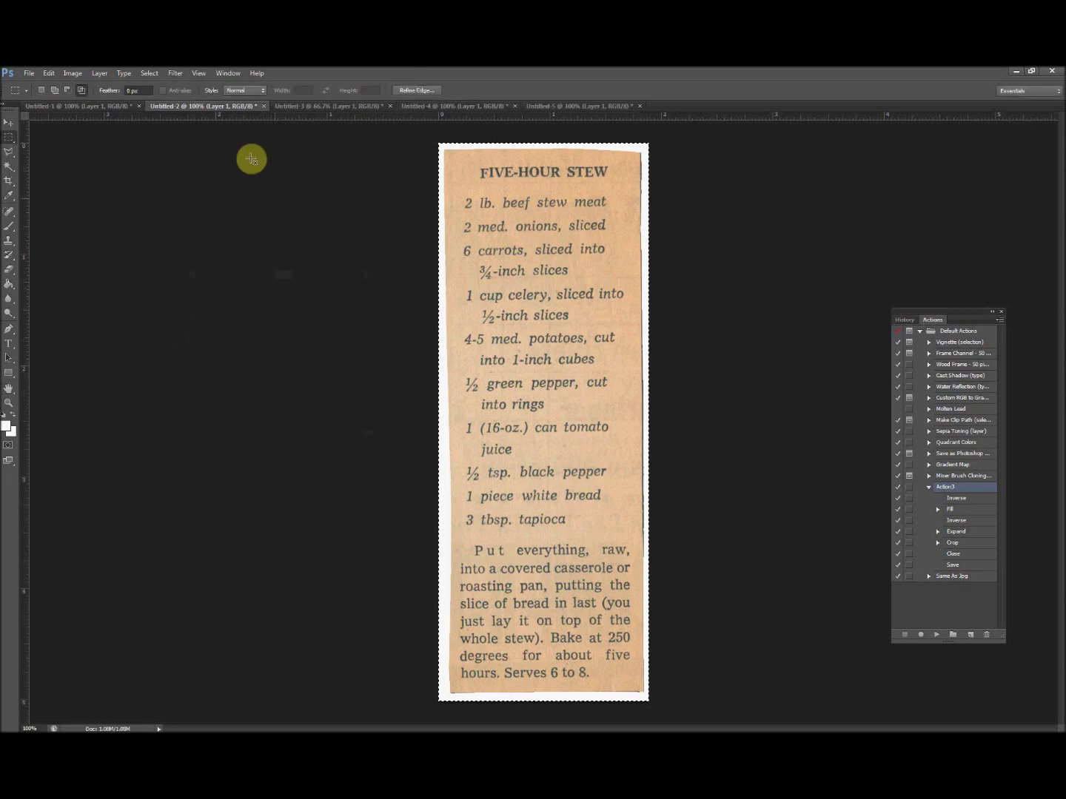
Close the Five-Hour Stew and Fudge working documents without saving changes.
{"action": "left_click", "coordinate": [264, 109]}
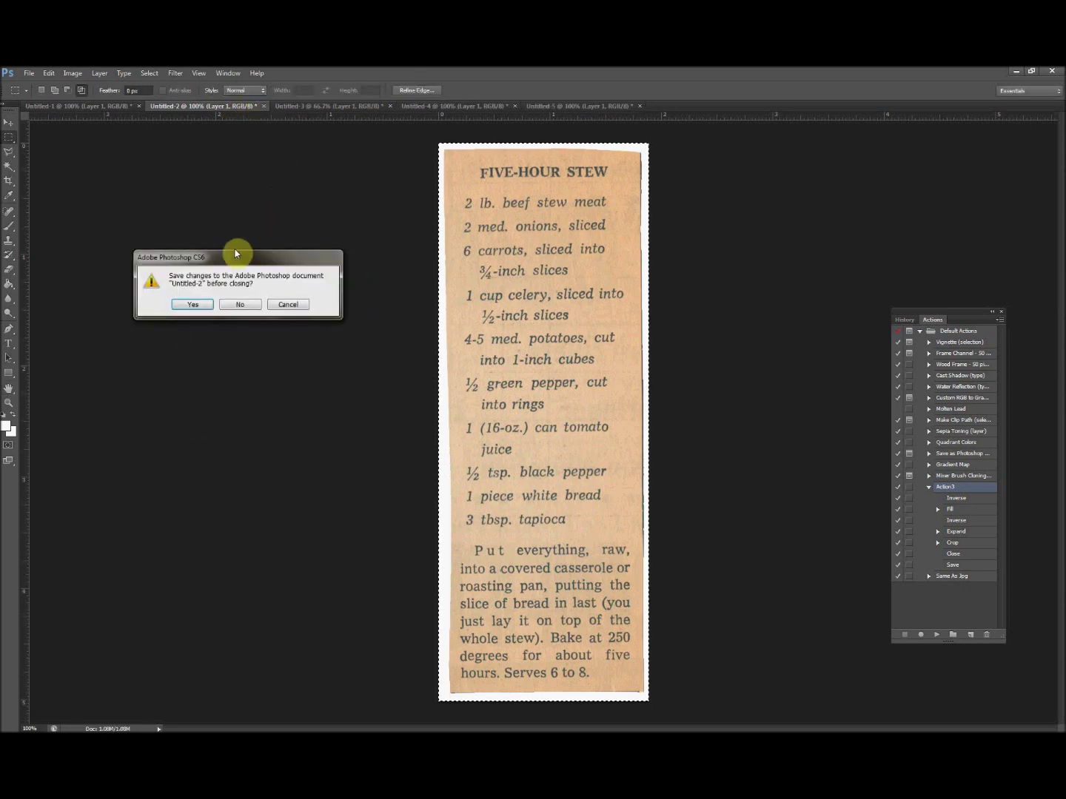
{"action": "left_click", "coordinate": [236, 308]}
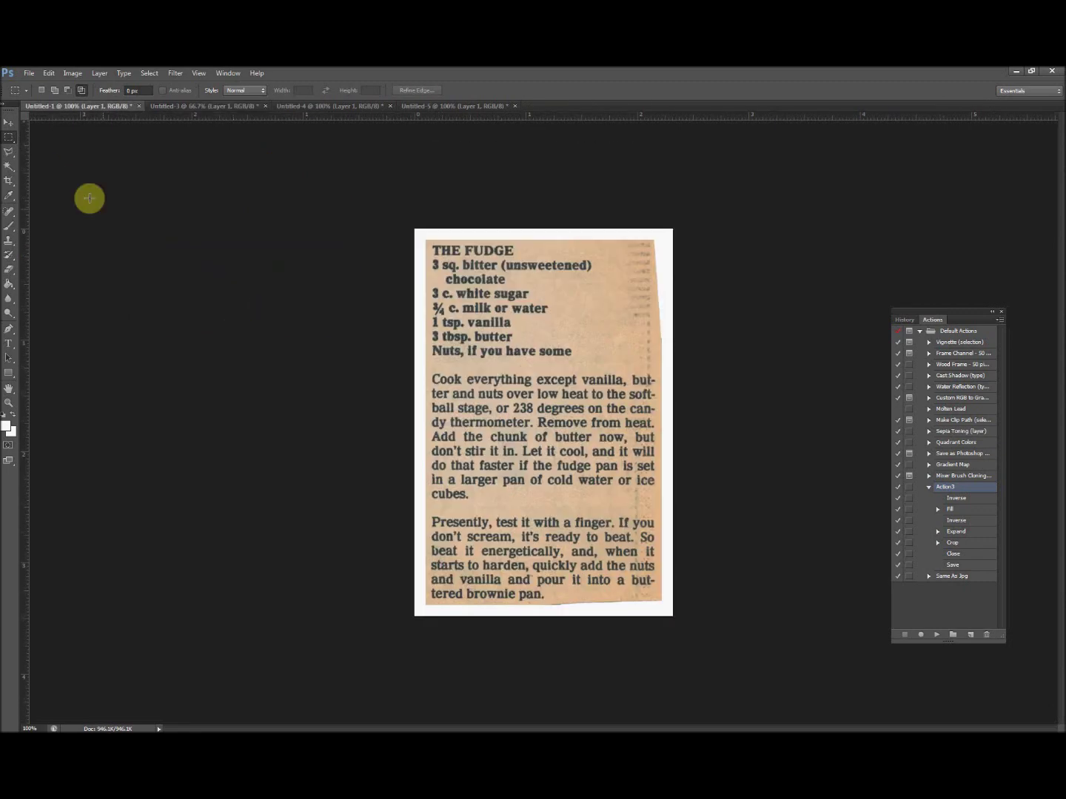
{"action": "left_click", "coordinate": [138, 106]}
{"action": "left_click", "coordinate": [225, 305]}
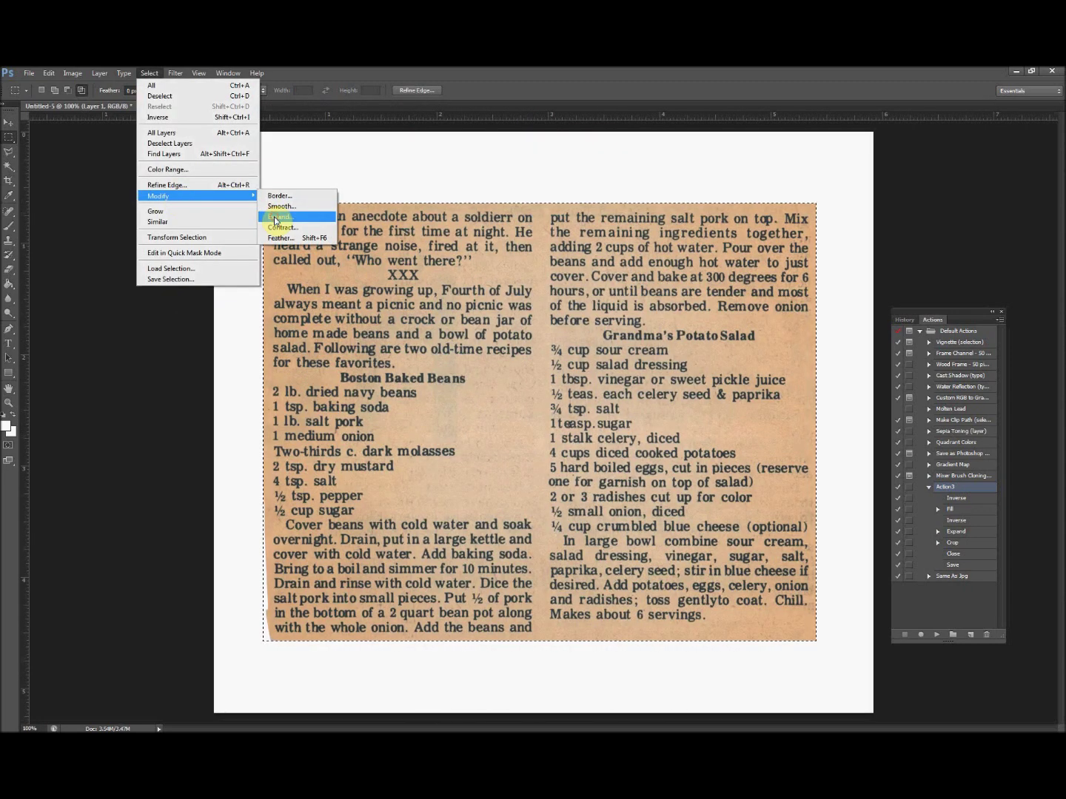
Expand the selection around the Boston Baked Beans clipping, crop to it, and touch up the white upper edge with the Spot Healing Brush.
{"action": "left_click", "coordinate": [275, 216]}
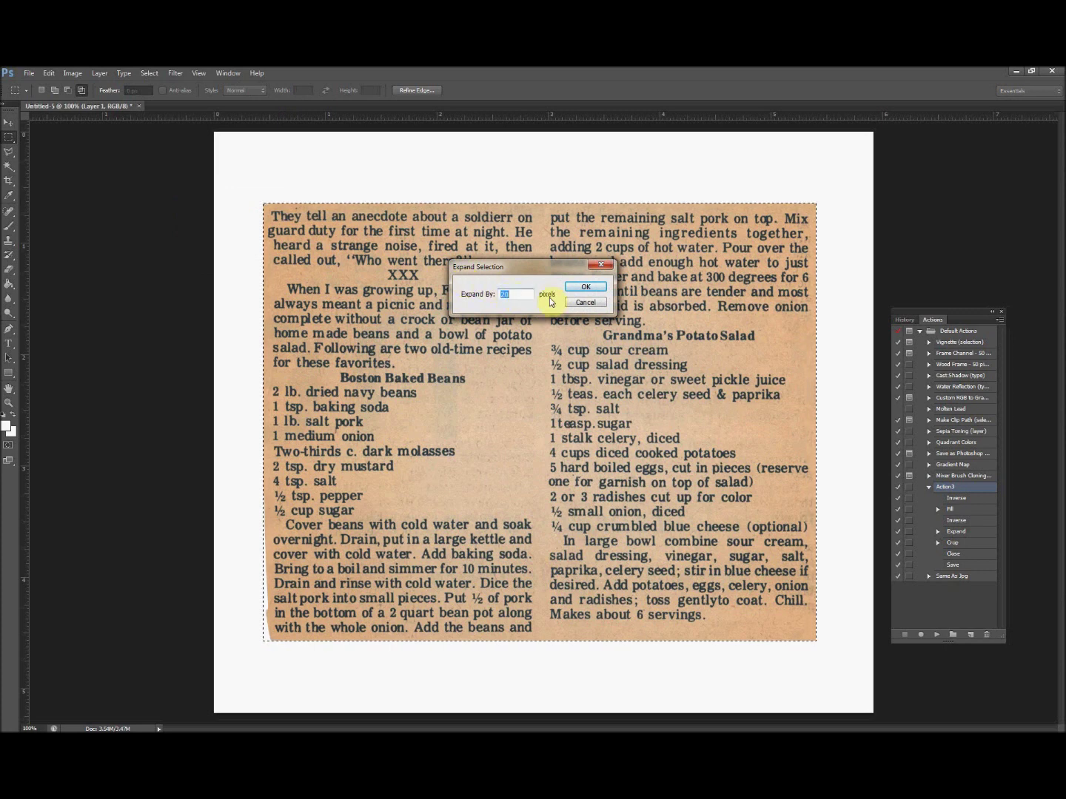
{"action": "type", "text": "1"}
{"action": "left_click", "coordinate": [574, 290]}
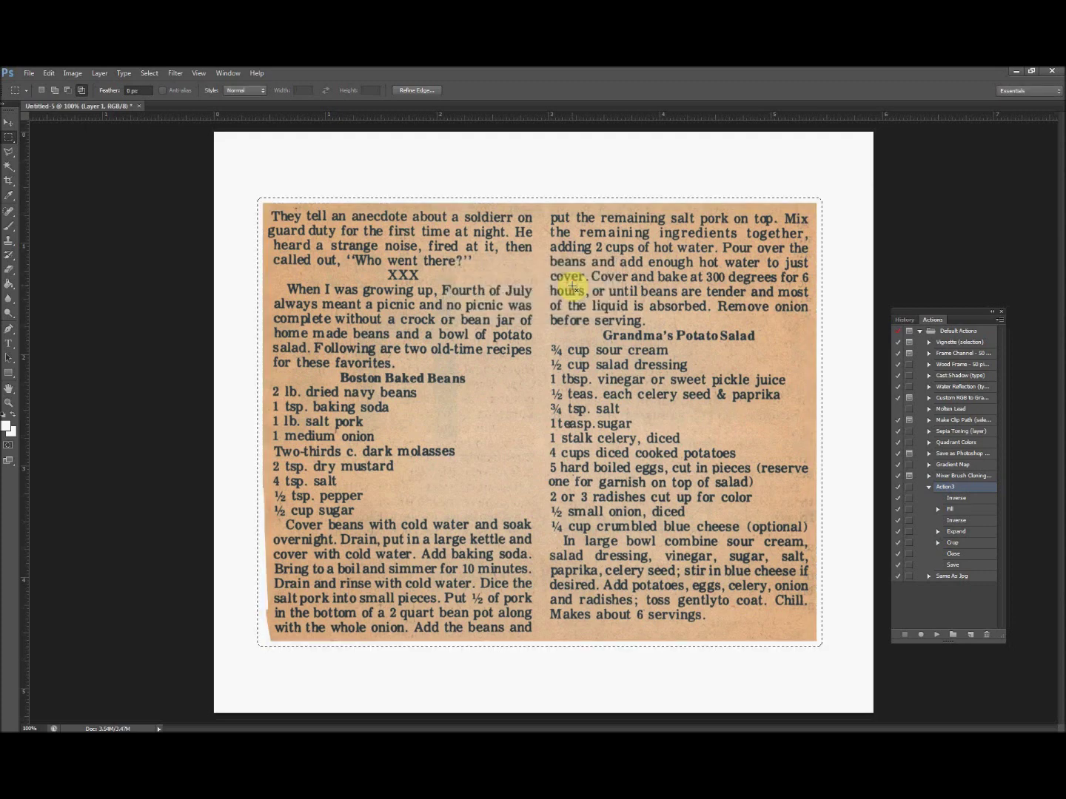
{"action": "left_click", "coordinate": [72, 73]}
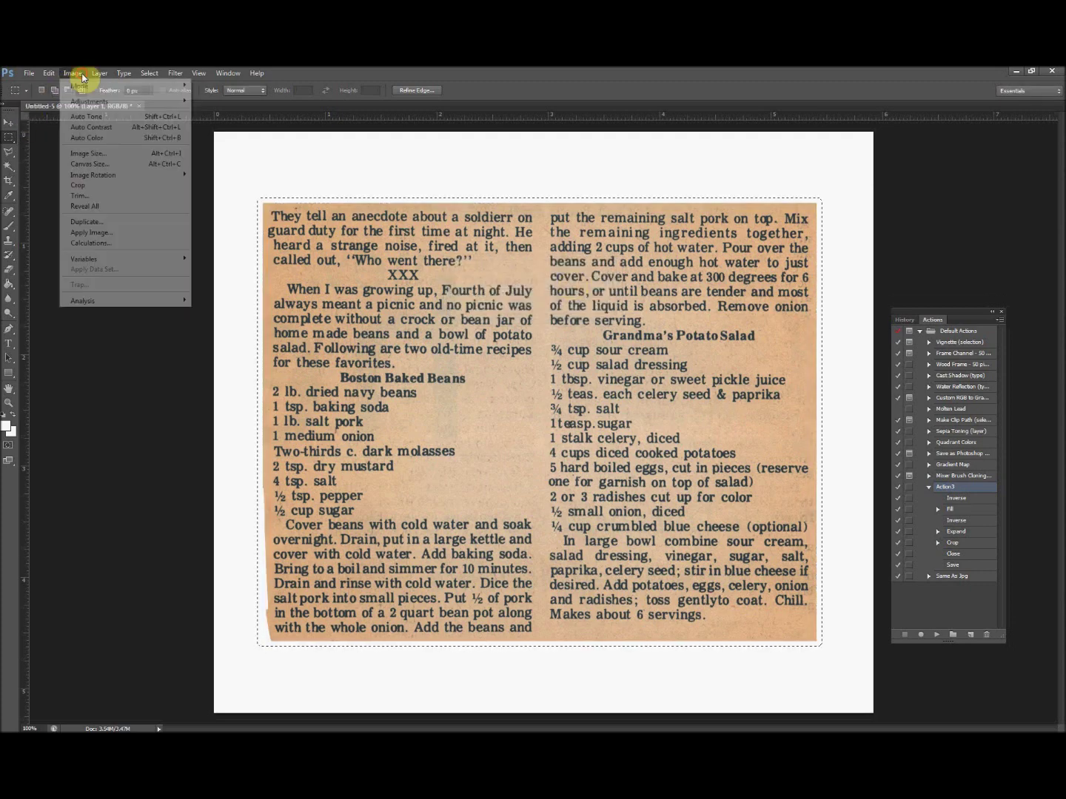
{"action": "left_click", "coordinate": [80, 187]}
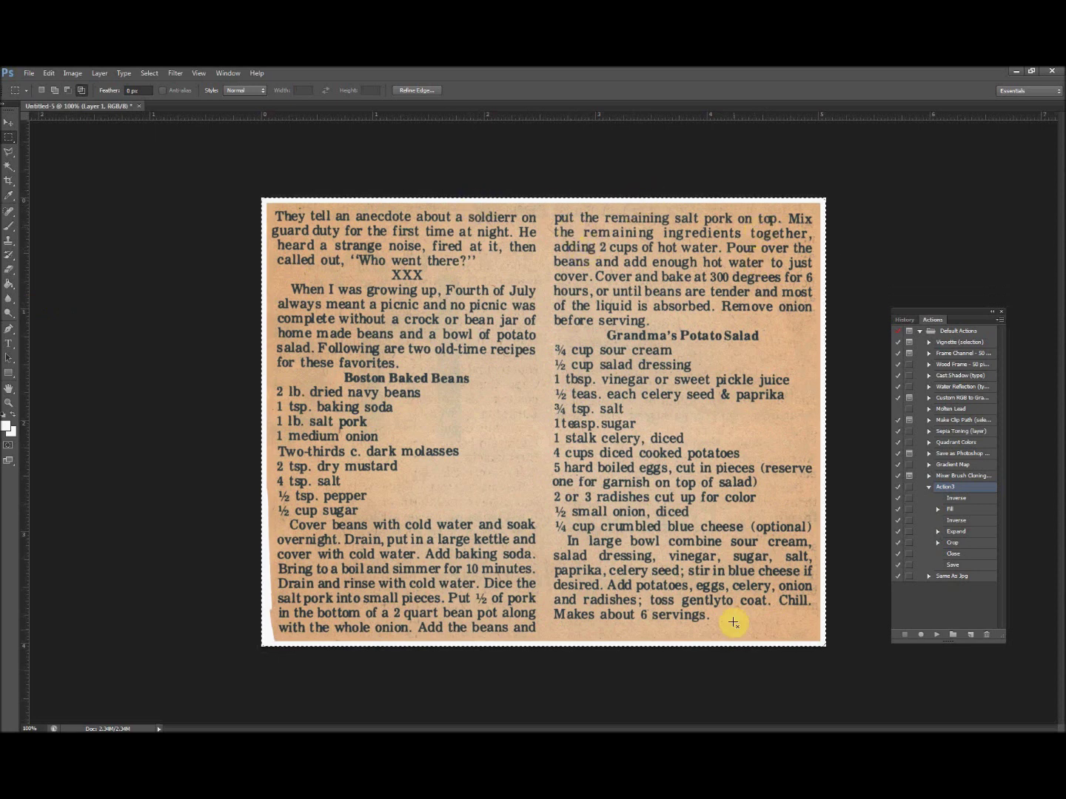
{"action": "left_click", "coordinate": [8, 215]}
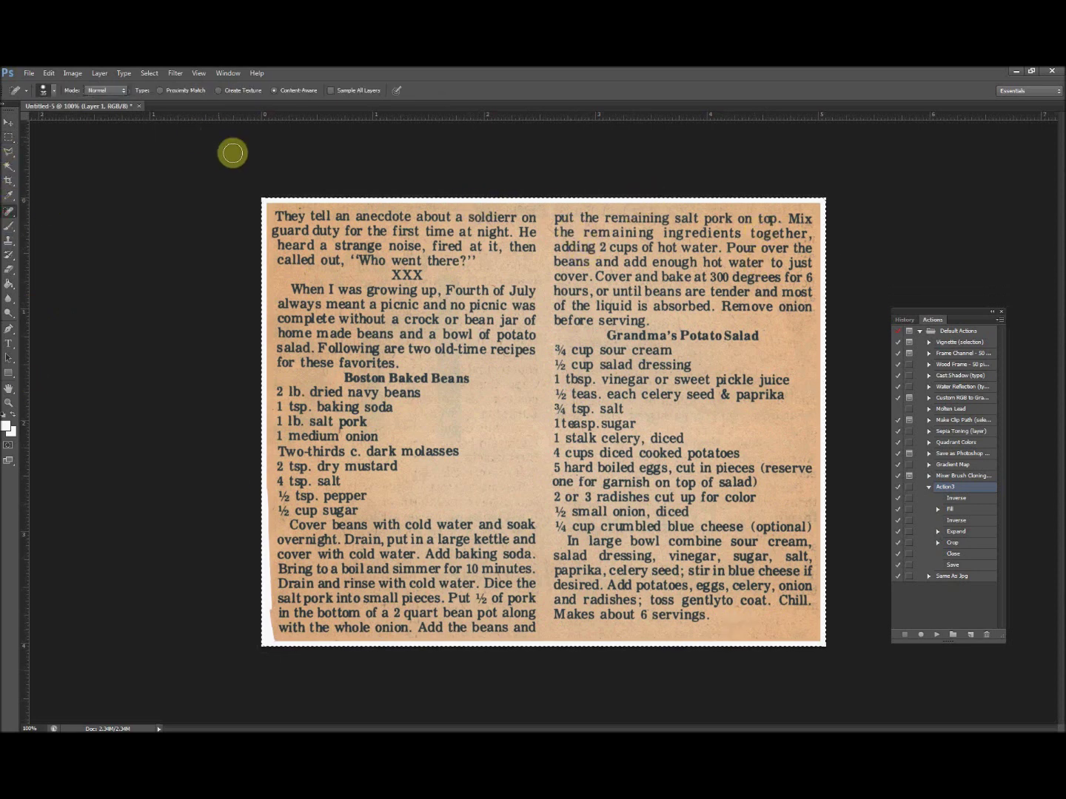
{"action": "left_click", "coordinate": [299, 200]}
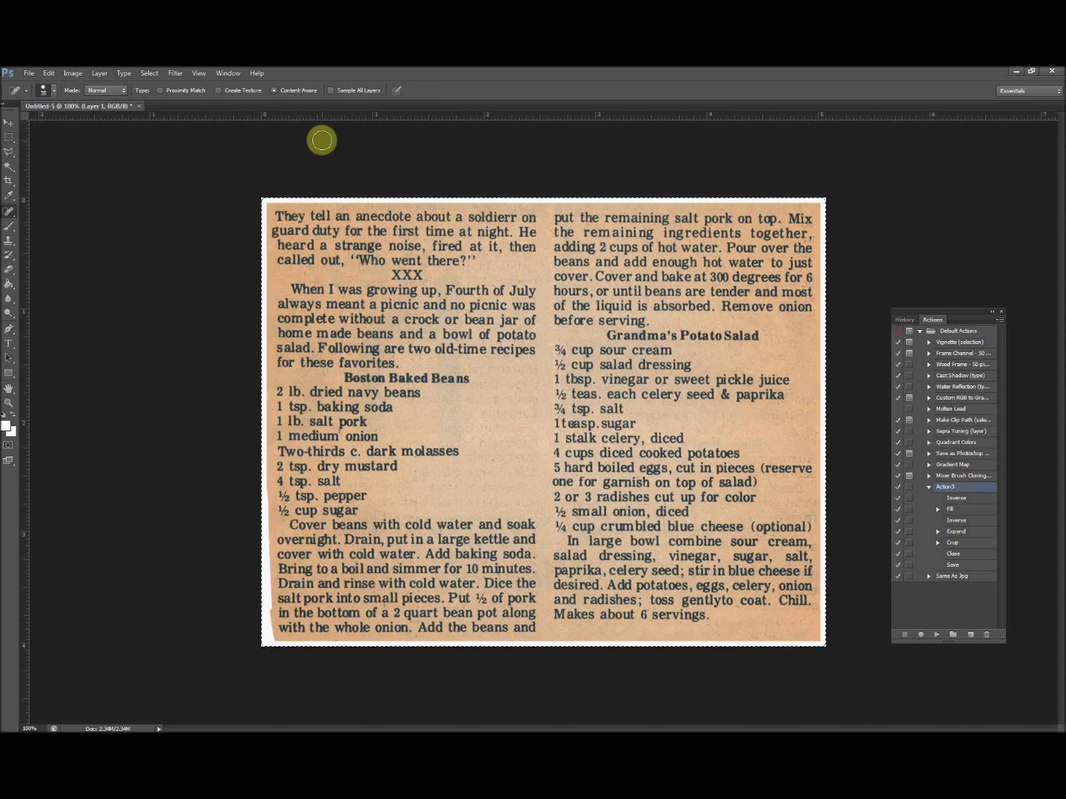
Save a JPEG copy of the clipping as "Side - Boston Baked Beans" in the Green Metal Box BX0022 folder.
{"action": "left_click", "coordinate": [29, 74]}
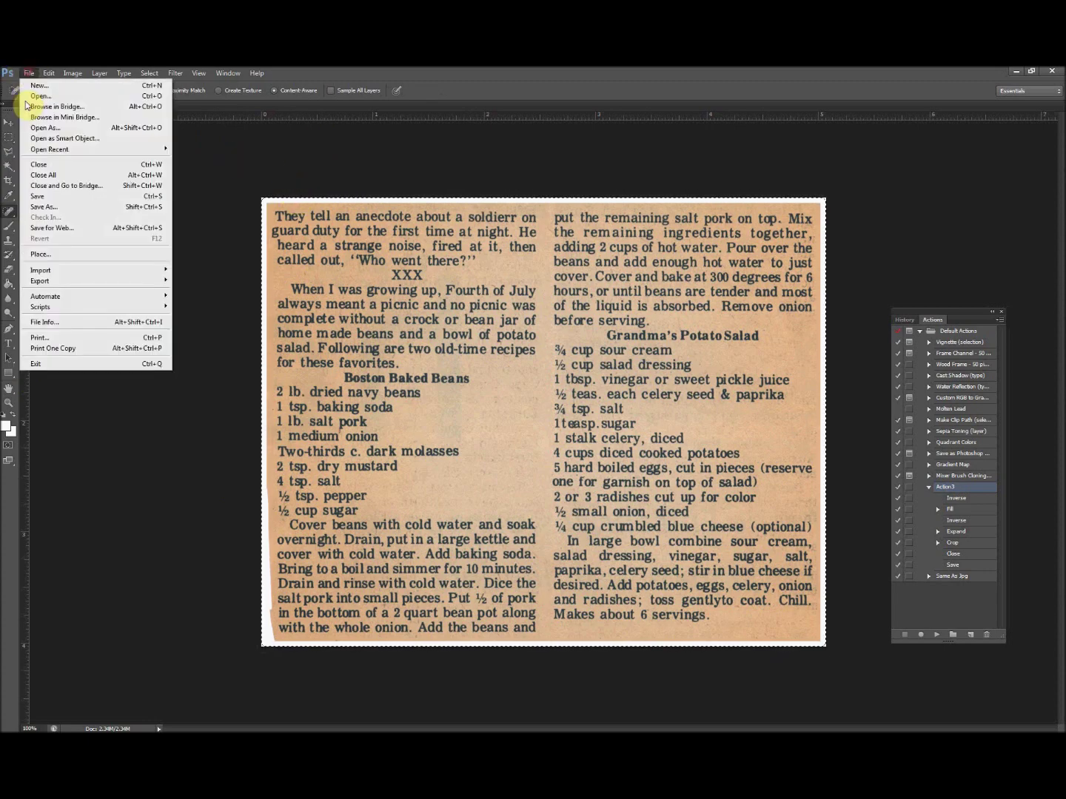
{"action": "left_click", "coordinate": [39, 211]}
{"action": "left_click", "coordinate": [223, 549]}
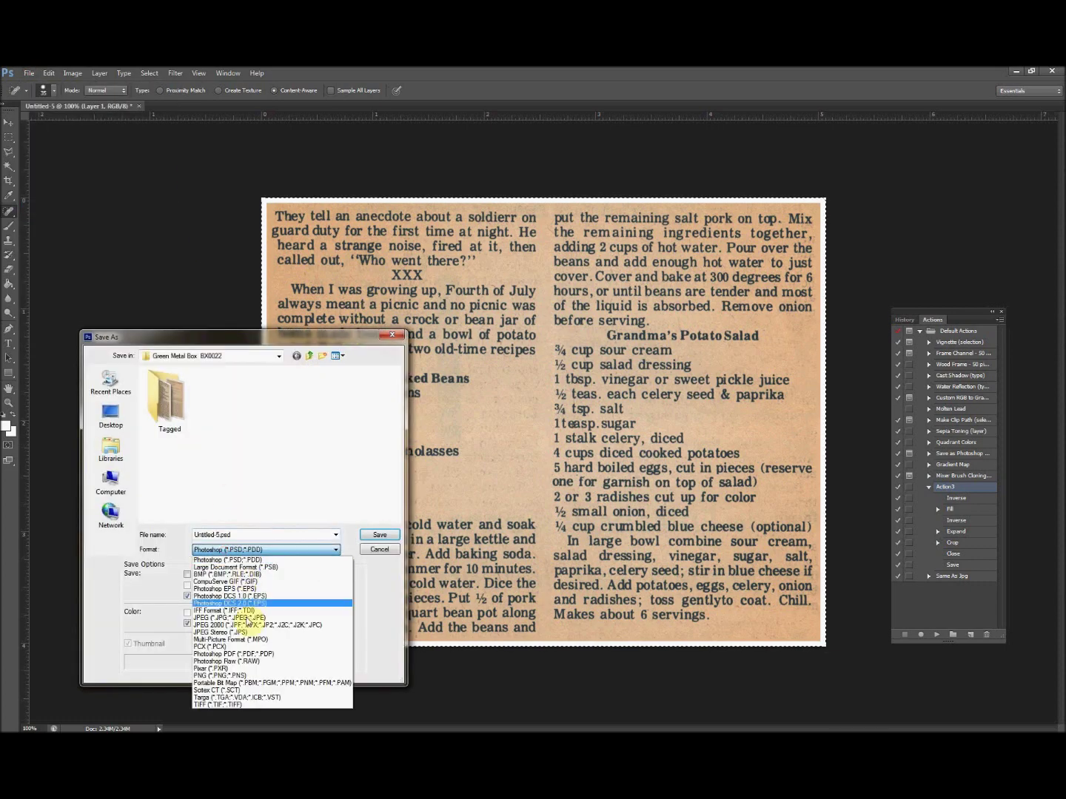
{"action": "left_click", "coordinate": [222, 617]}
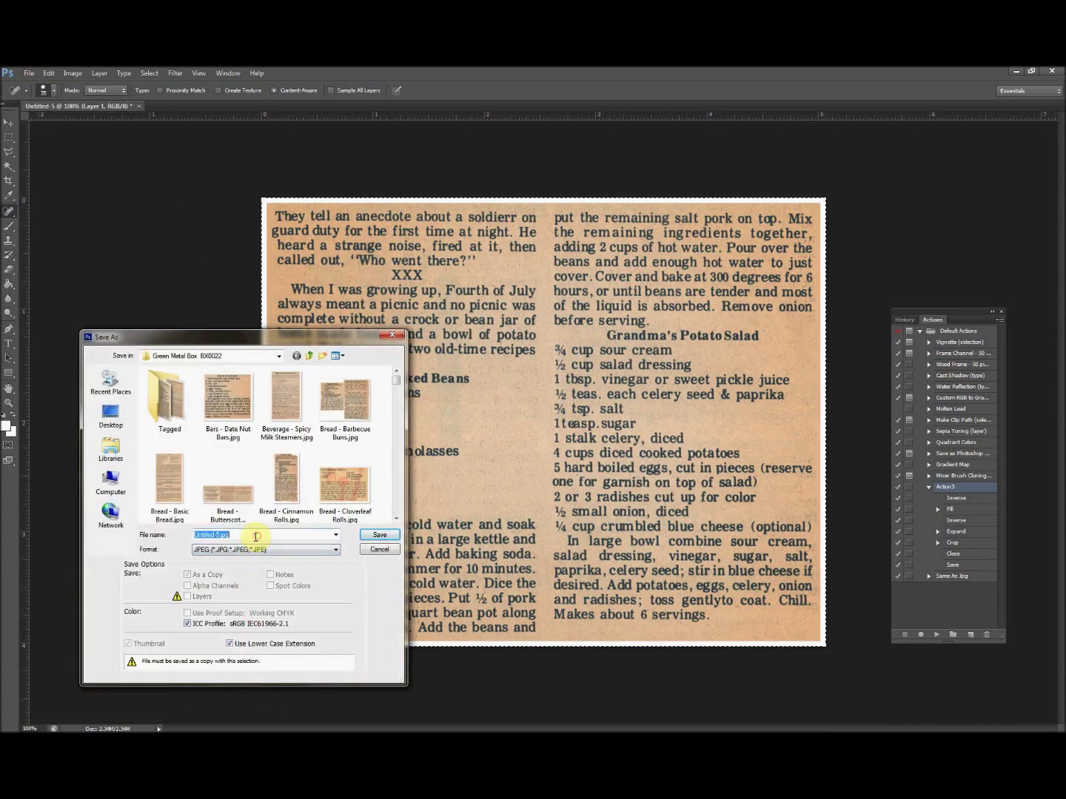
{"action": "left_click_drag", "start_coordinate": [284, 336], "coordinate": [301, 404]}
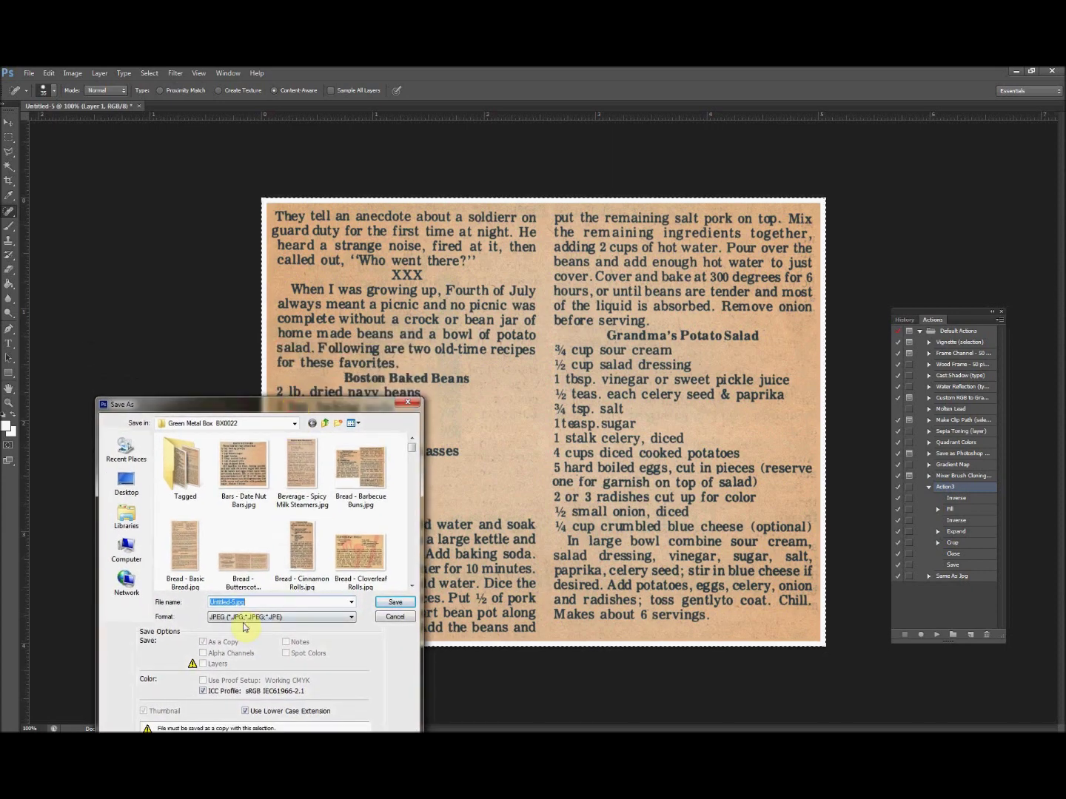
{"action": "type", "text": "Side -"}
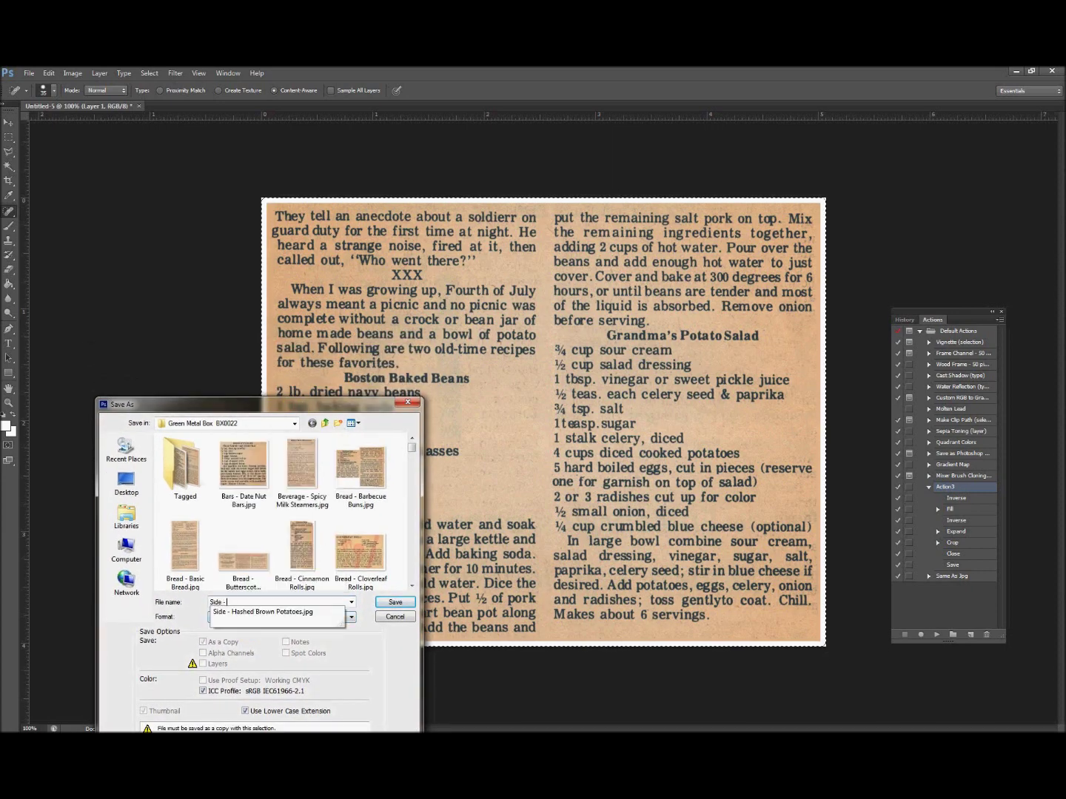
{"action": "type", "text": " Boston Baked Beans"}
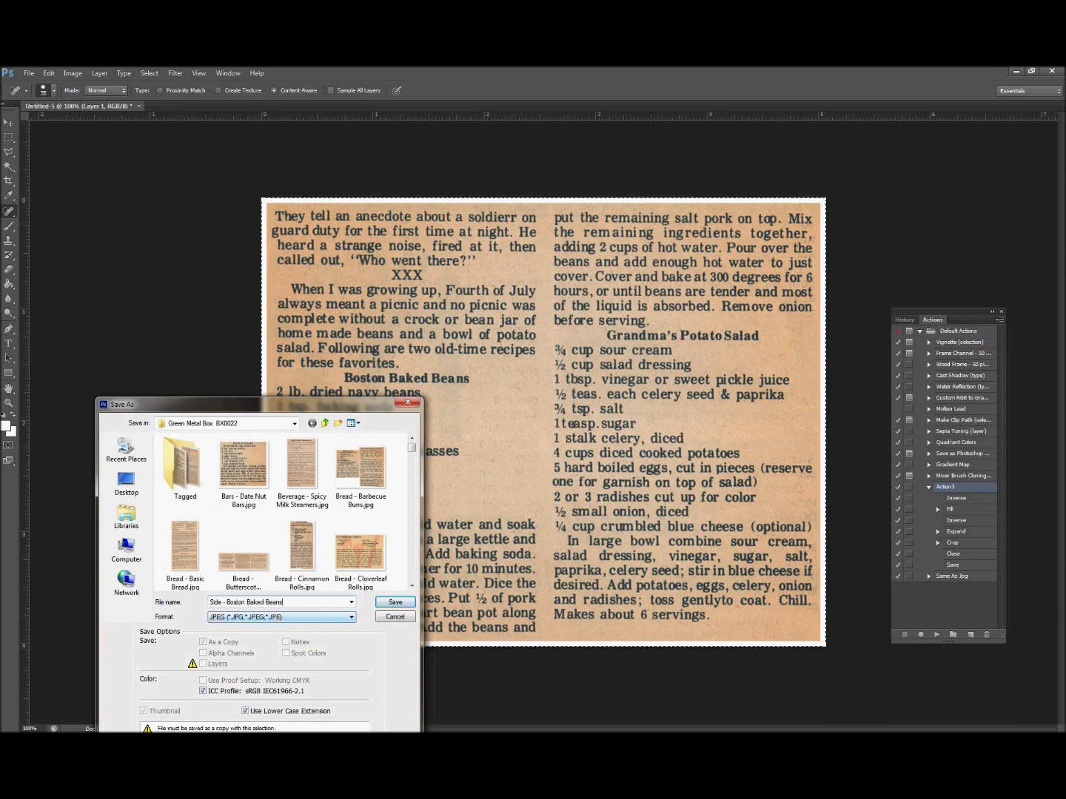
{"action": "left_click", "coordinate": [395, 602]}
Accept the JPEG options at quality 12 with Baseline Optimized, and close the Boston Baked Beans document without saving changes.
{"action": "left_click", "coordinate": [348, 290]}
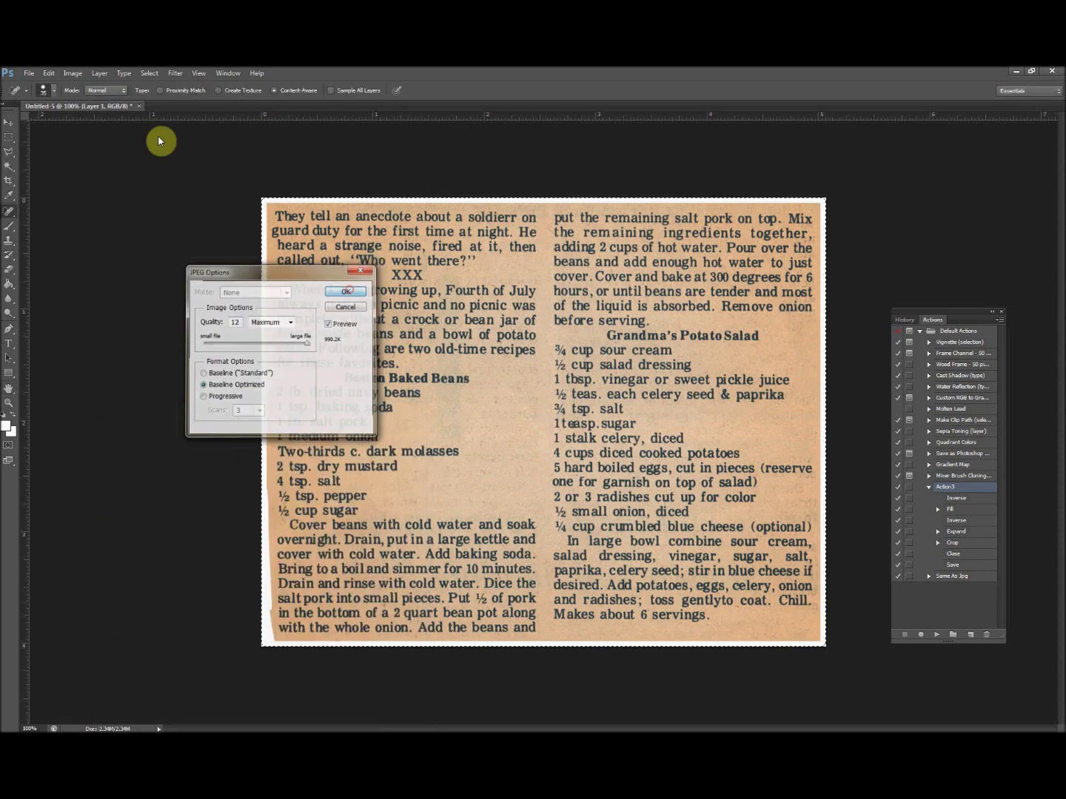
{"action": "left_click", "coordinate": [138, 107]}
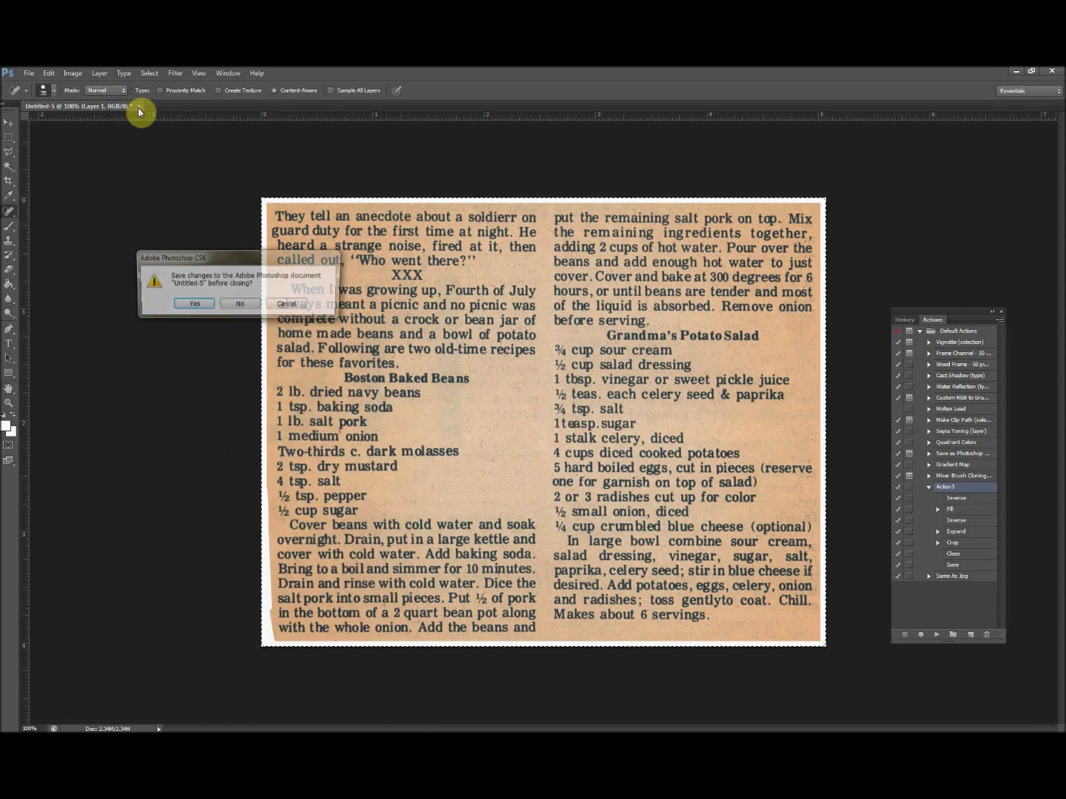
{"action": "left_click", "coordinate": [260, 307]}
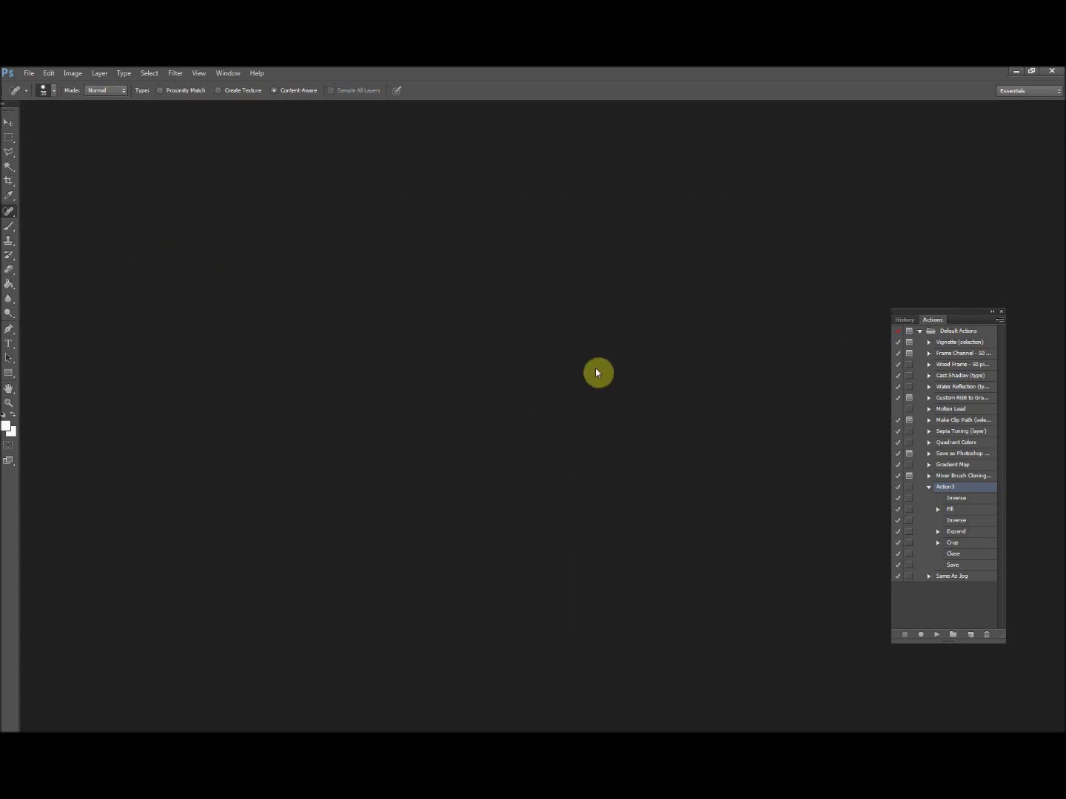